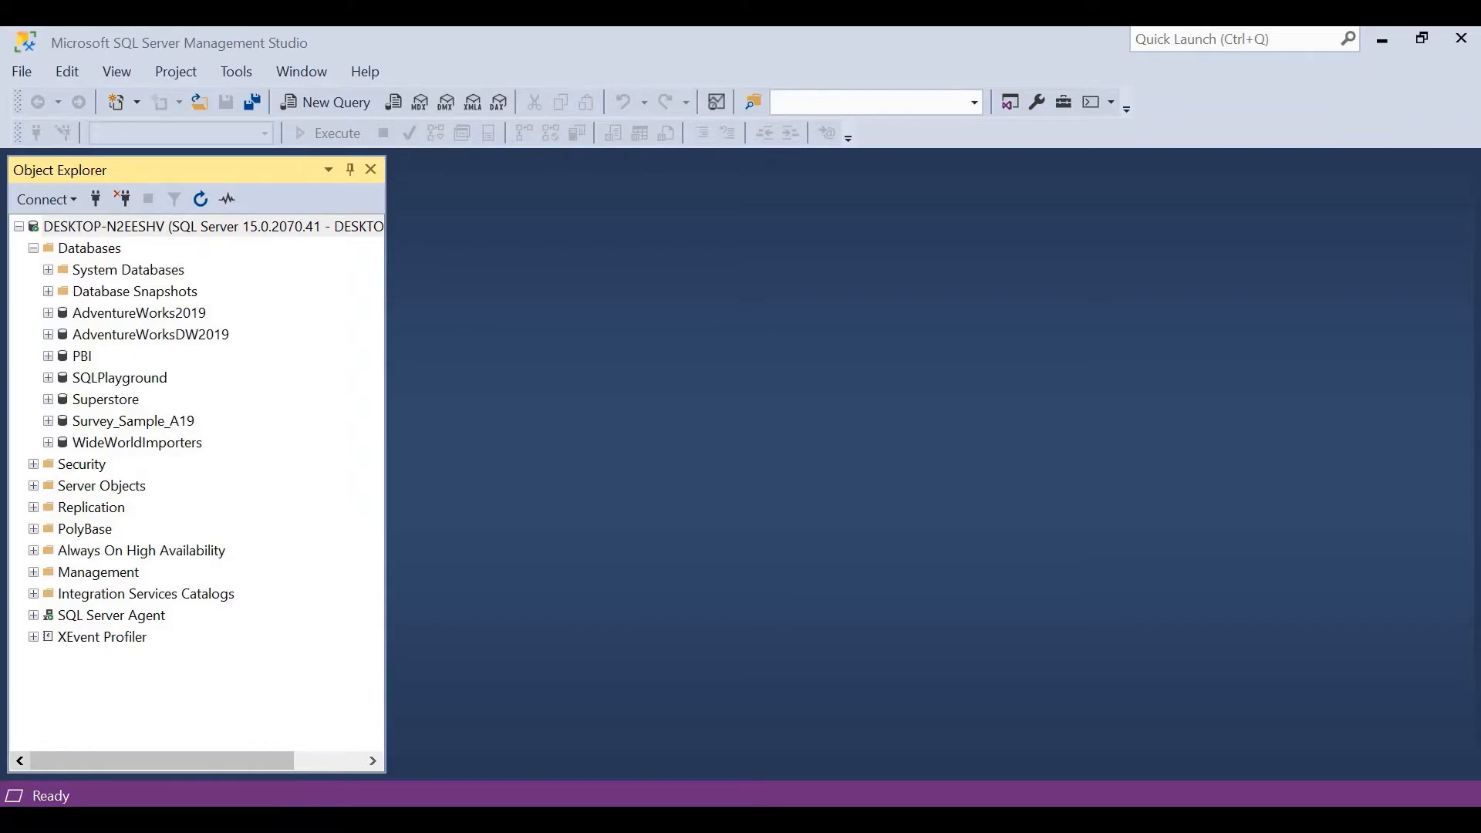
# Switch to the browser and review the AdventureWorks backup downloads and the instructions for restoring them to SQL Server.
pyautogui.hotkey('alt', 'Tab')
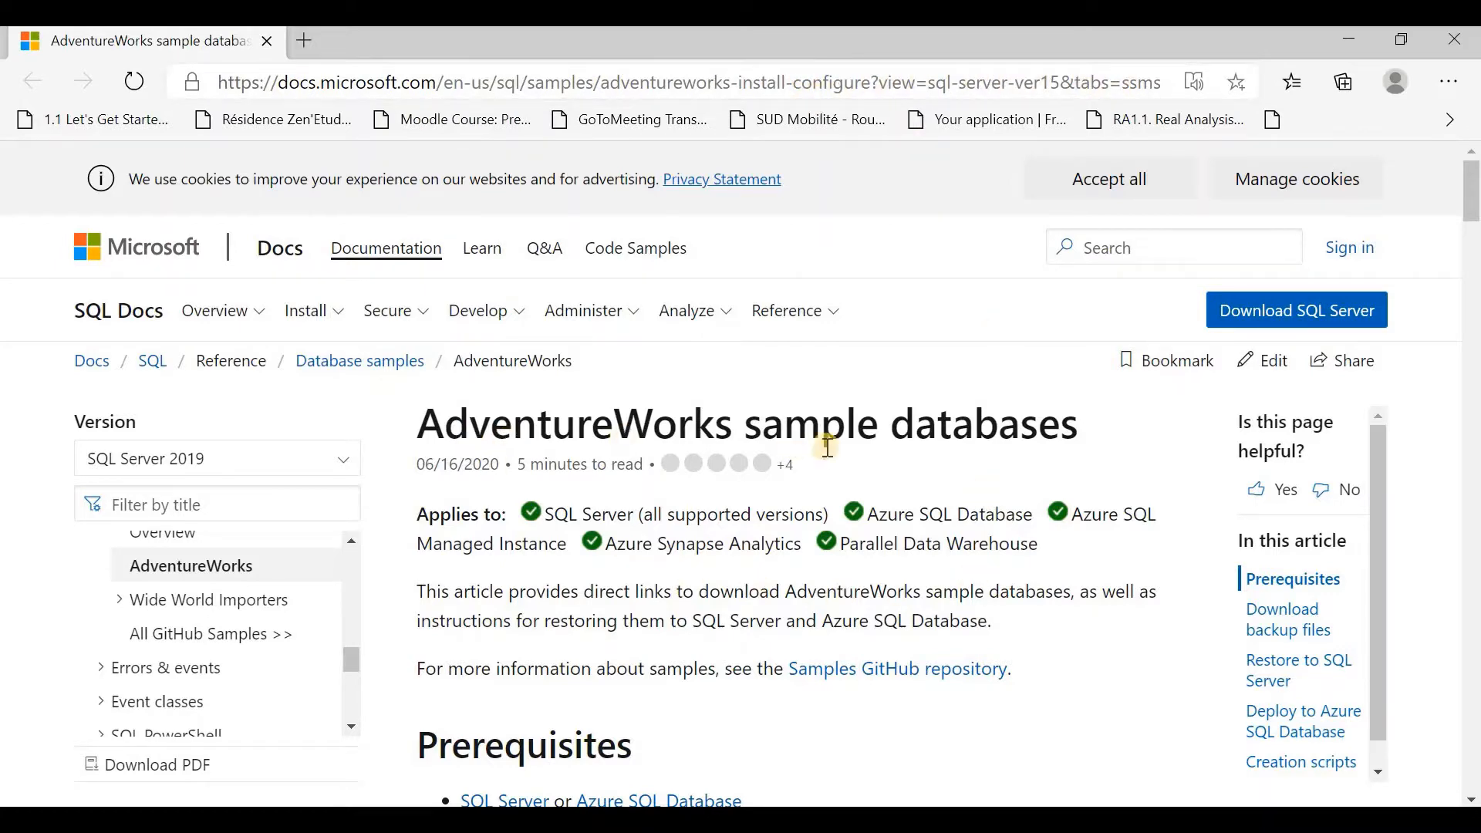
pyautogui.scroll(-4, 938, 520)
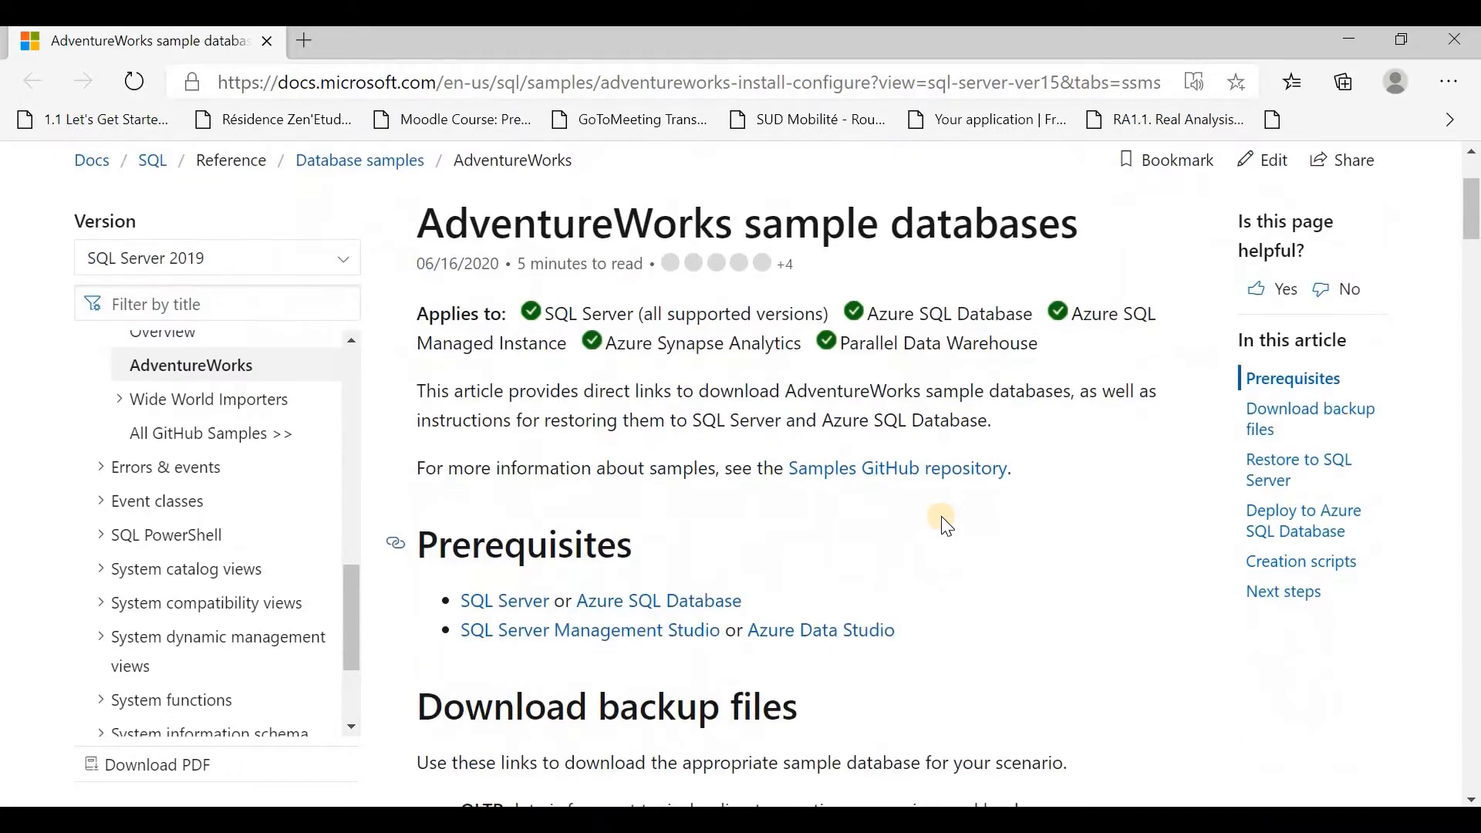
pyautogui.scroll(-5, 952, 512)
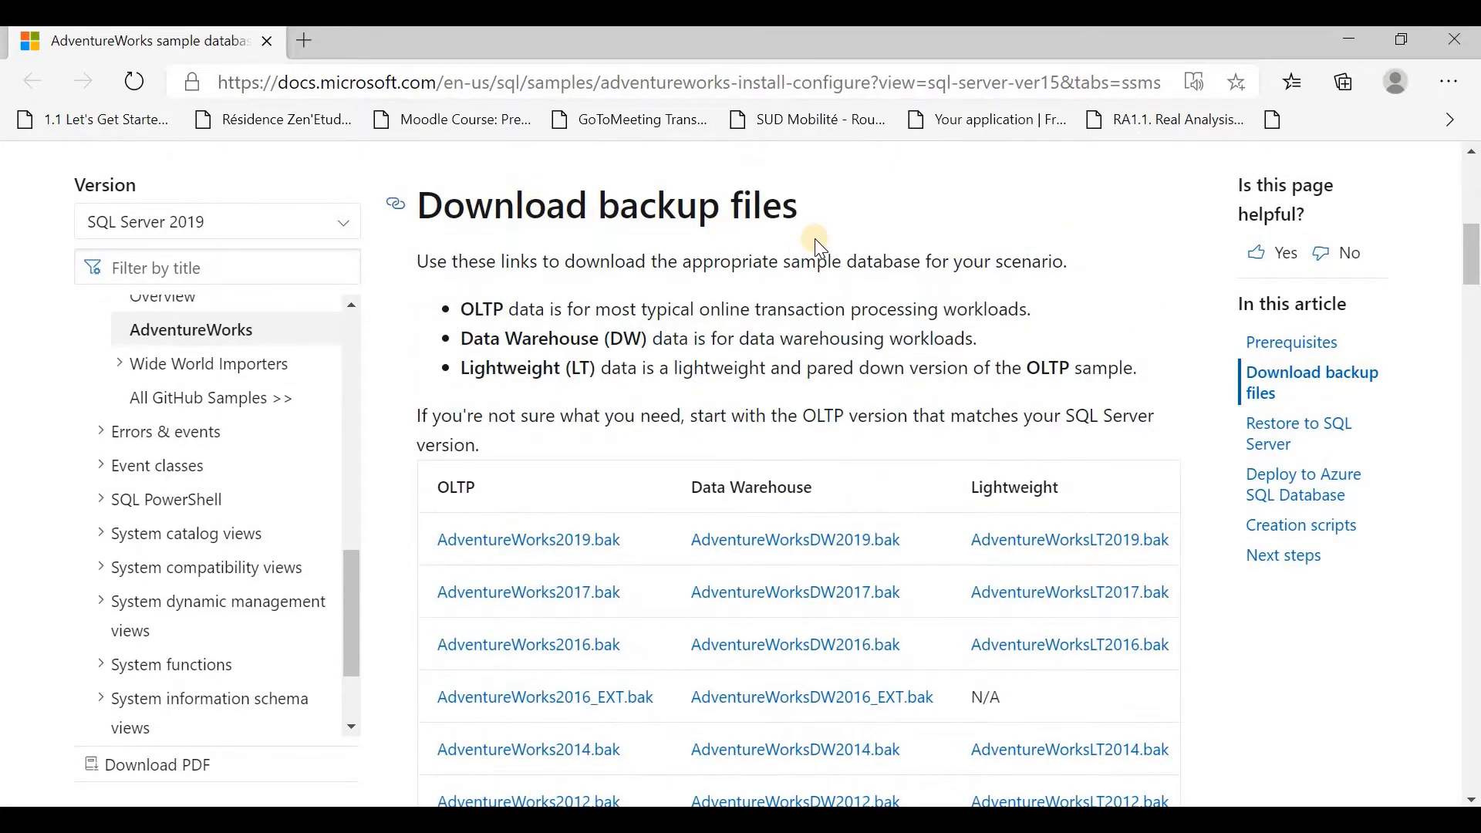
pyautogui.scroll(-4, 834, 263)
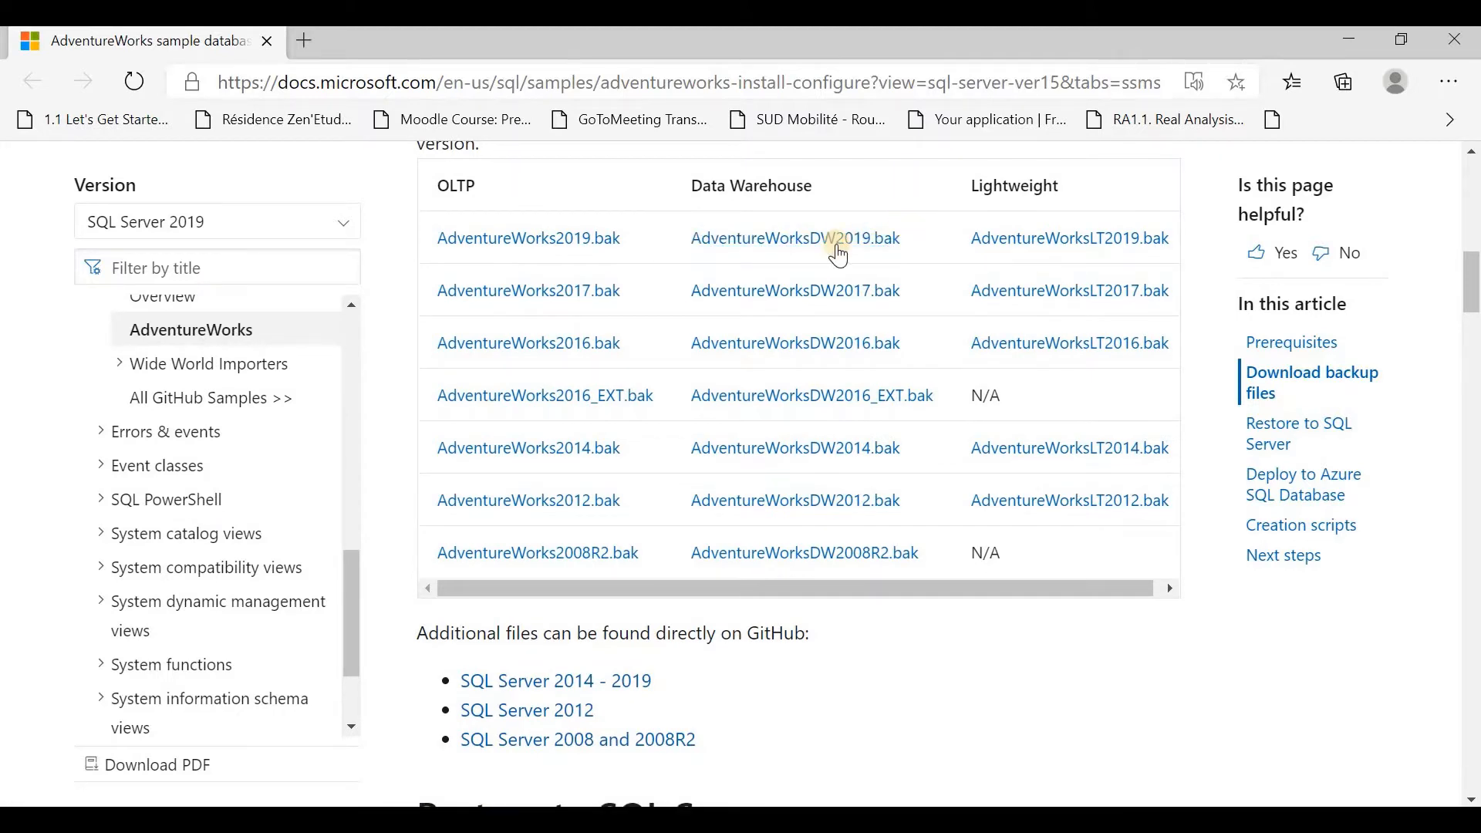
pyautogui.scroll(-5, 841, 255)
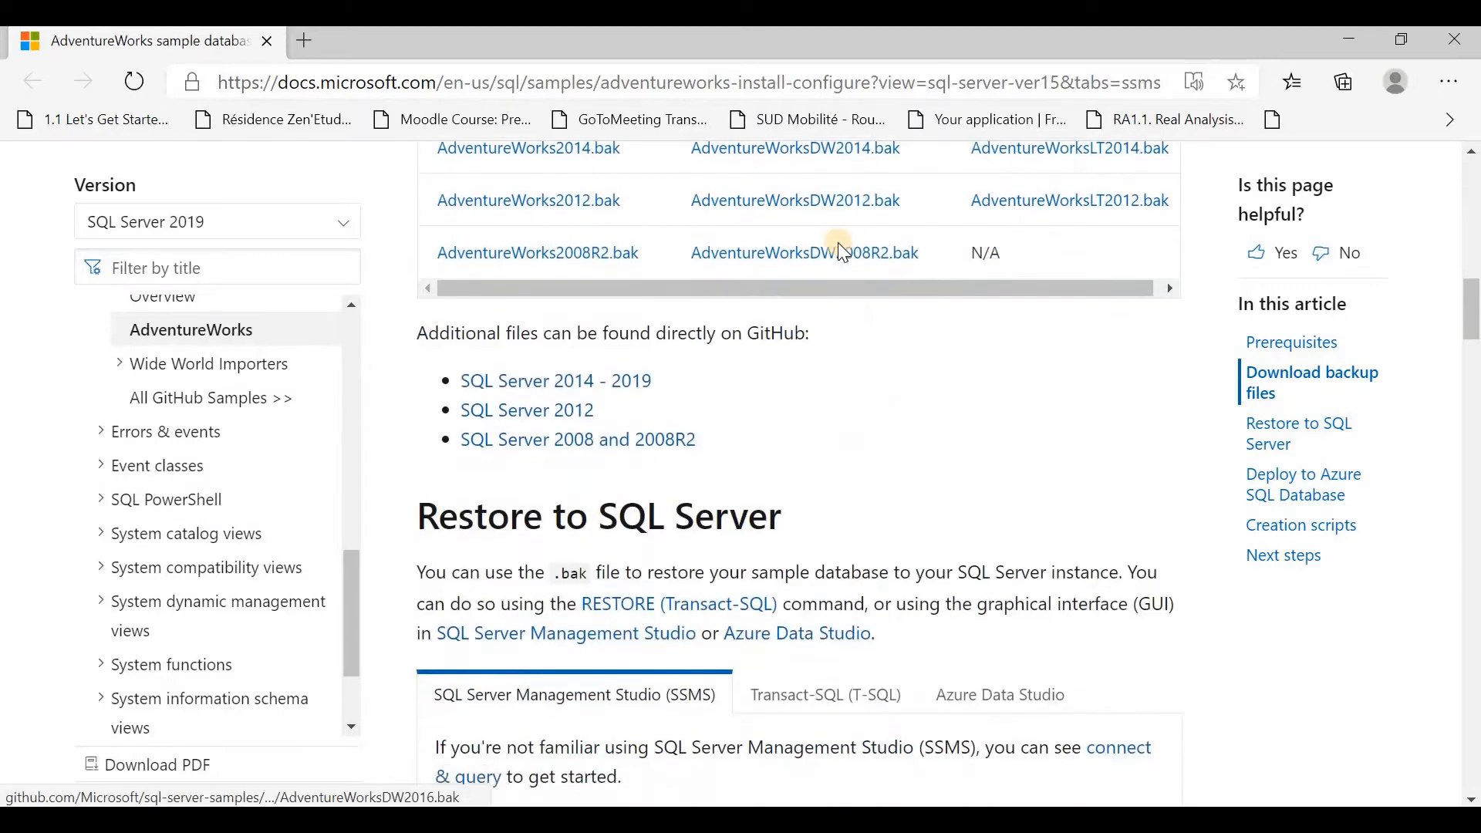
pyautogui.scroll(-3, 838, 243)
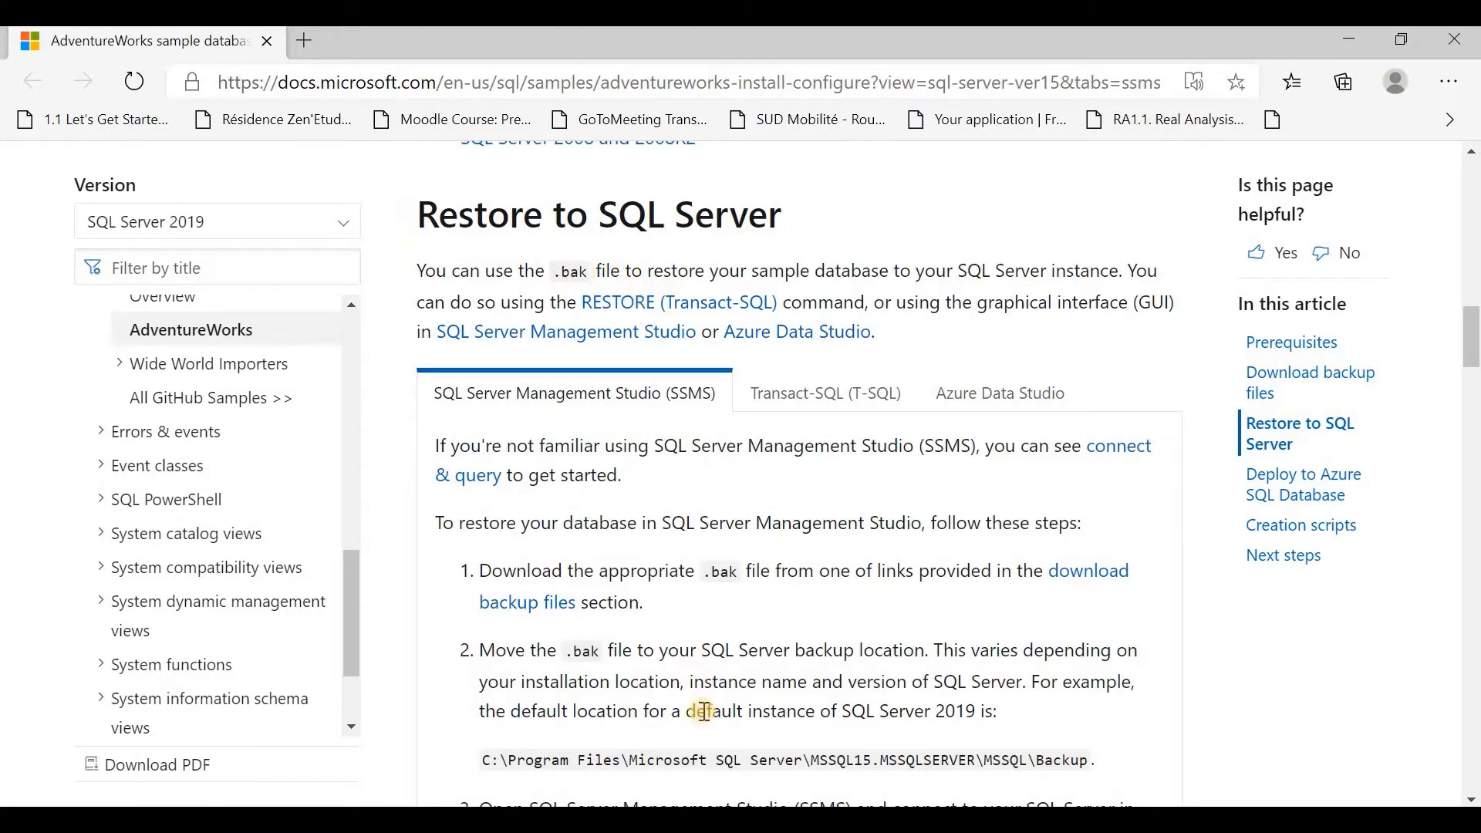
pyautogui.scroll(-3, 756, 695)
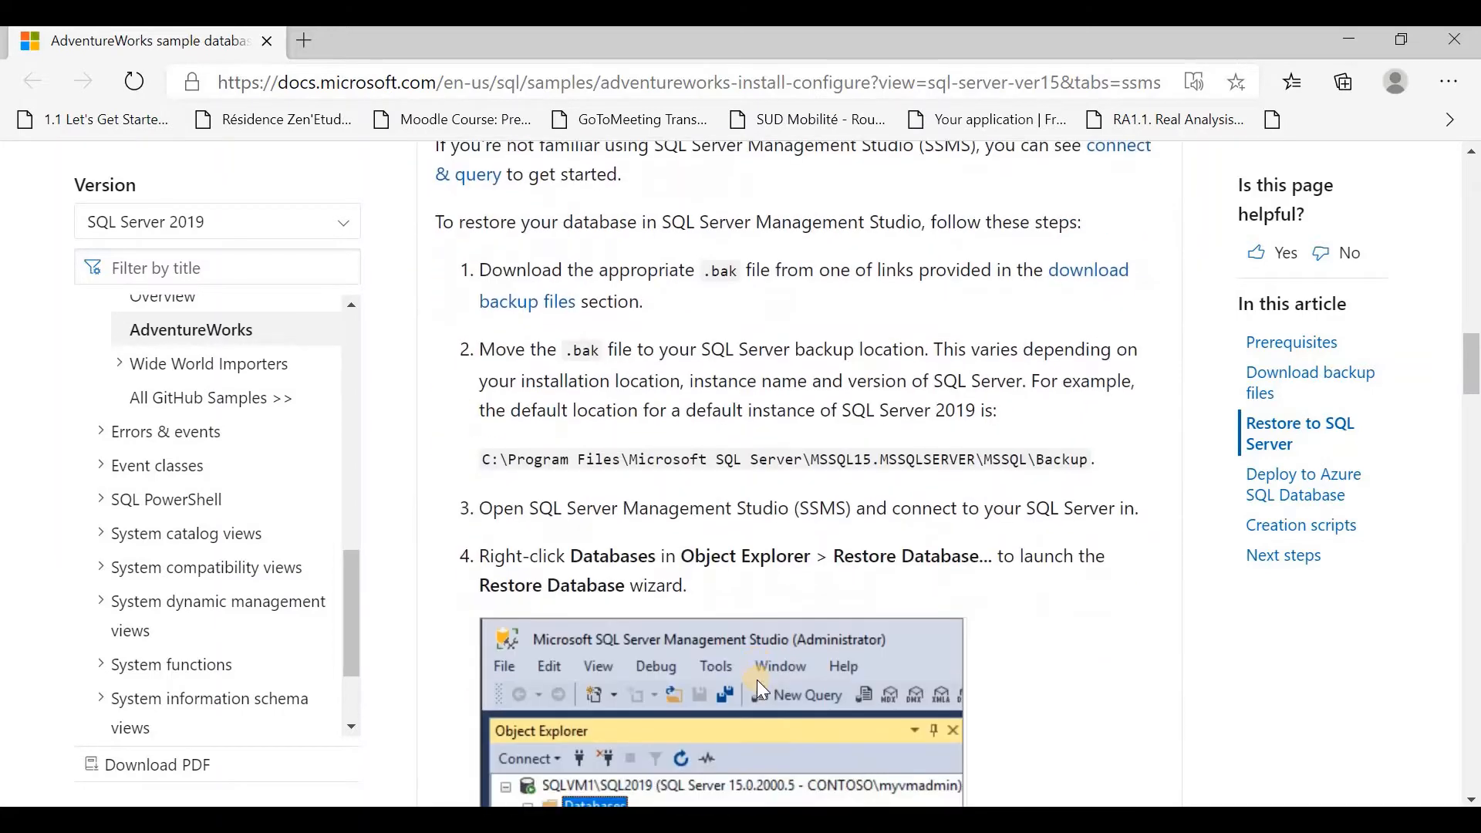
pyautogui.scroll(-4, 770, 679)
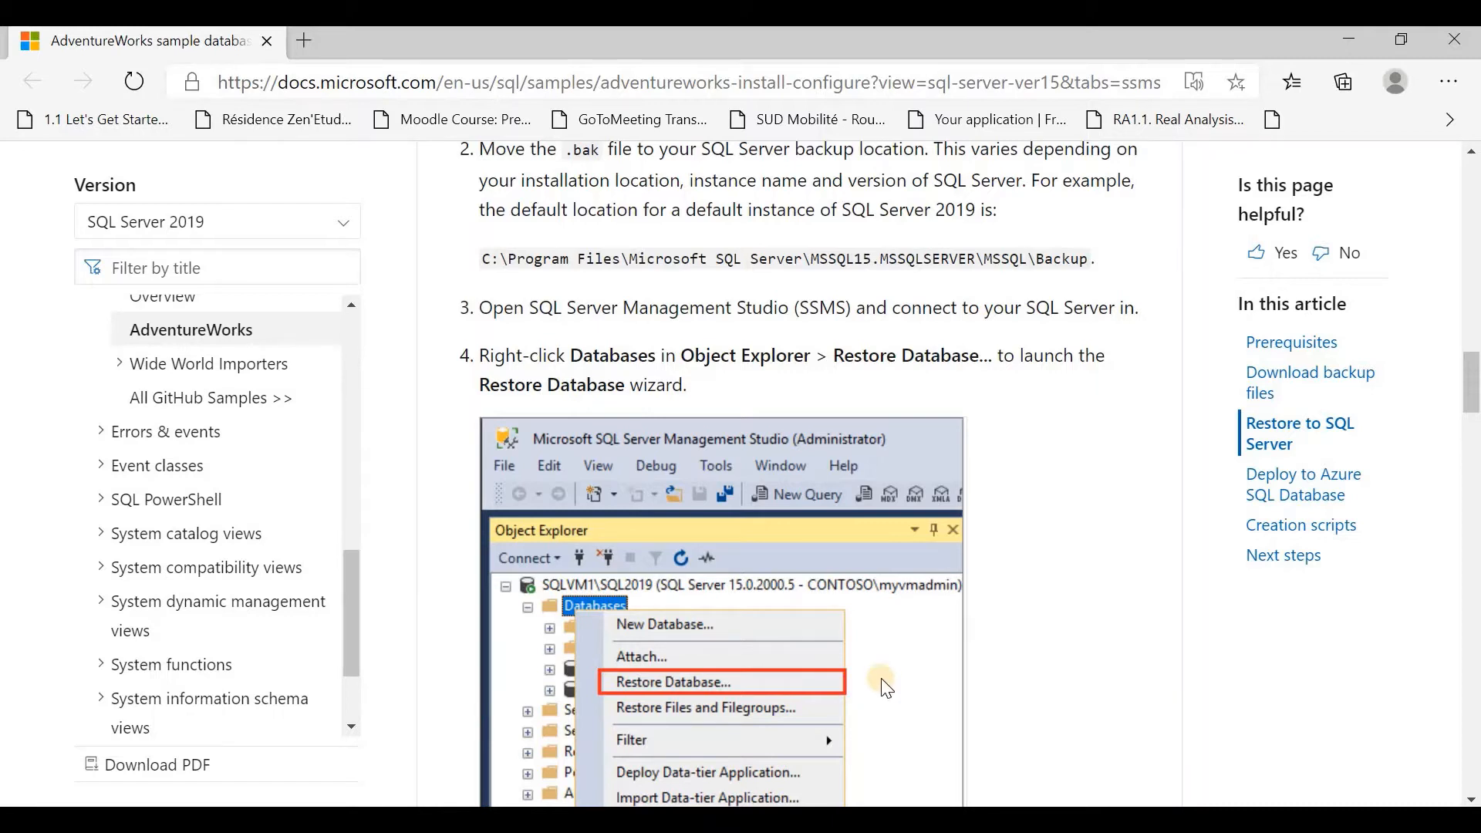
pyautogui.scroll(3, 889, 685)
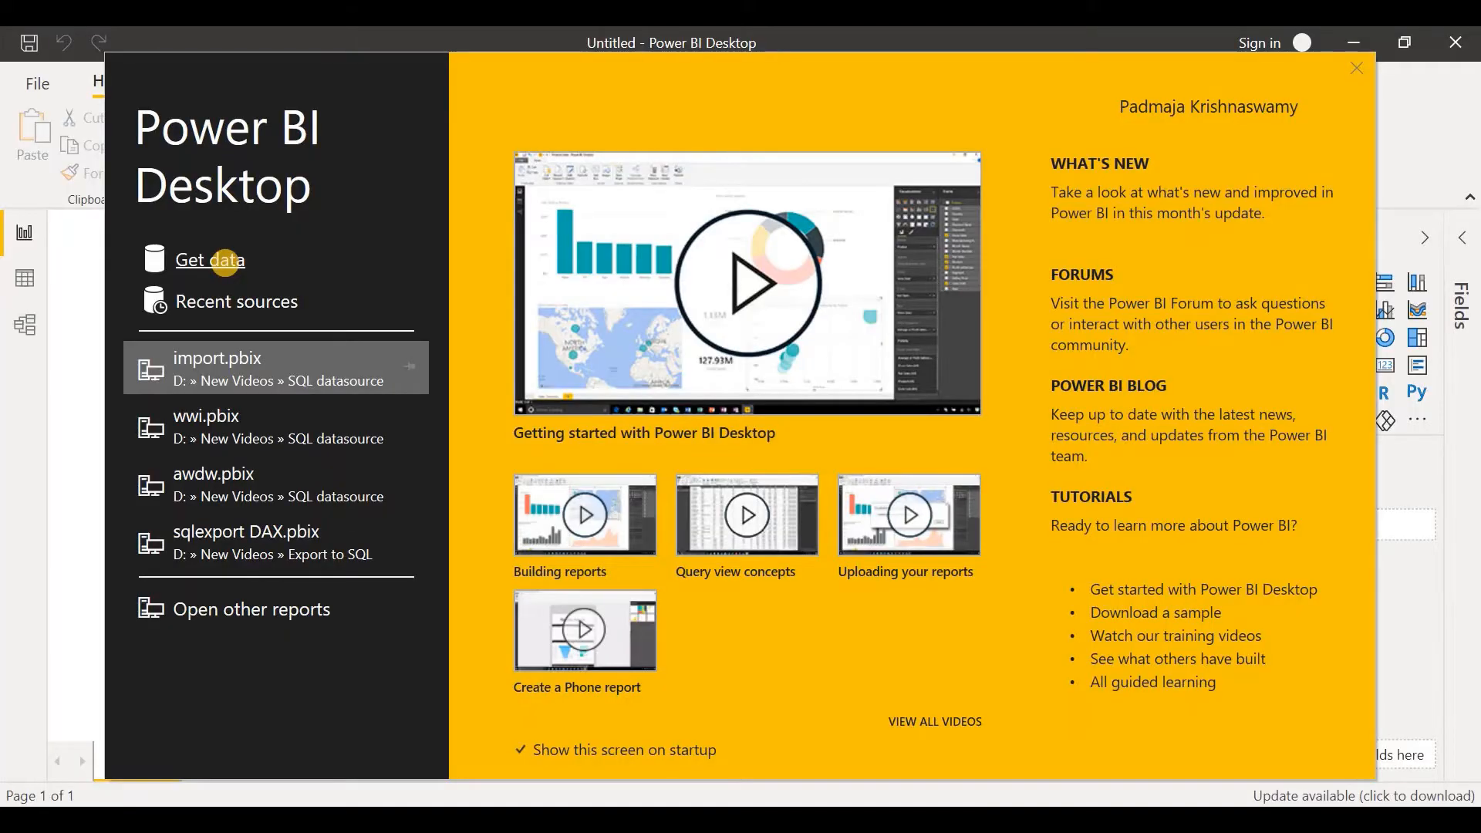
# Switch to Power BI Desktop and start a new data connection using the SQL Server database connector.
pyautogui.click(225, 262)
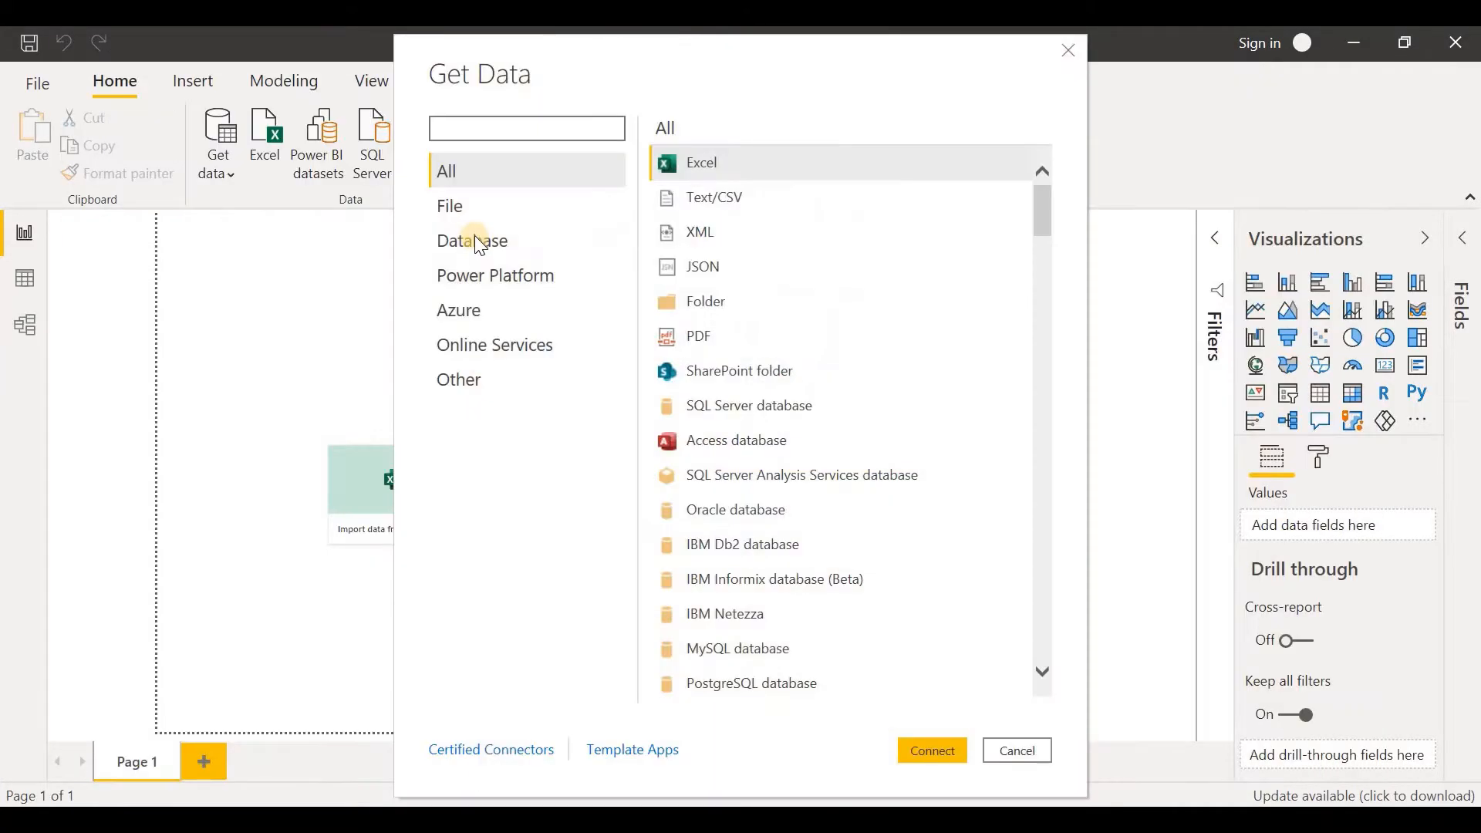
pyautogui.click(465, 242)
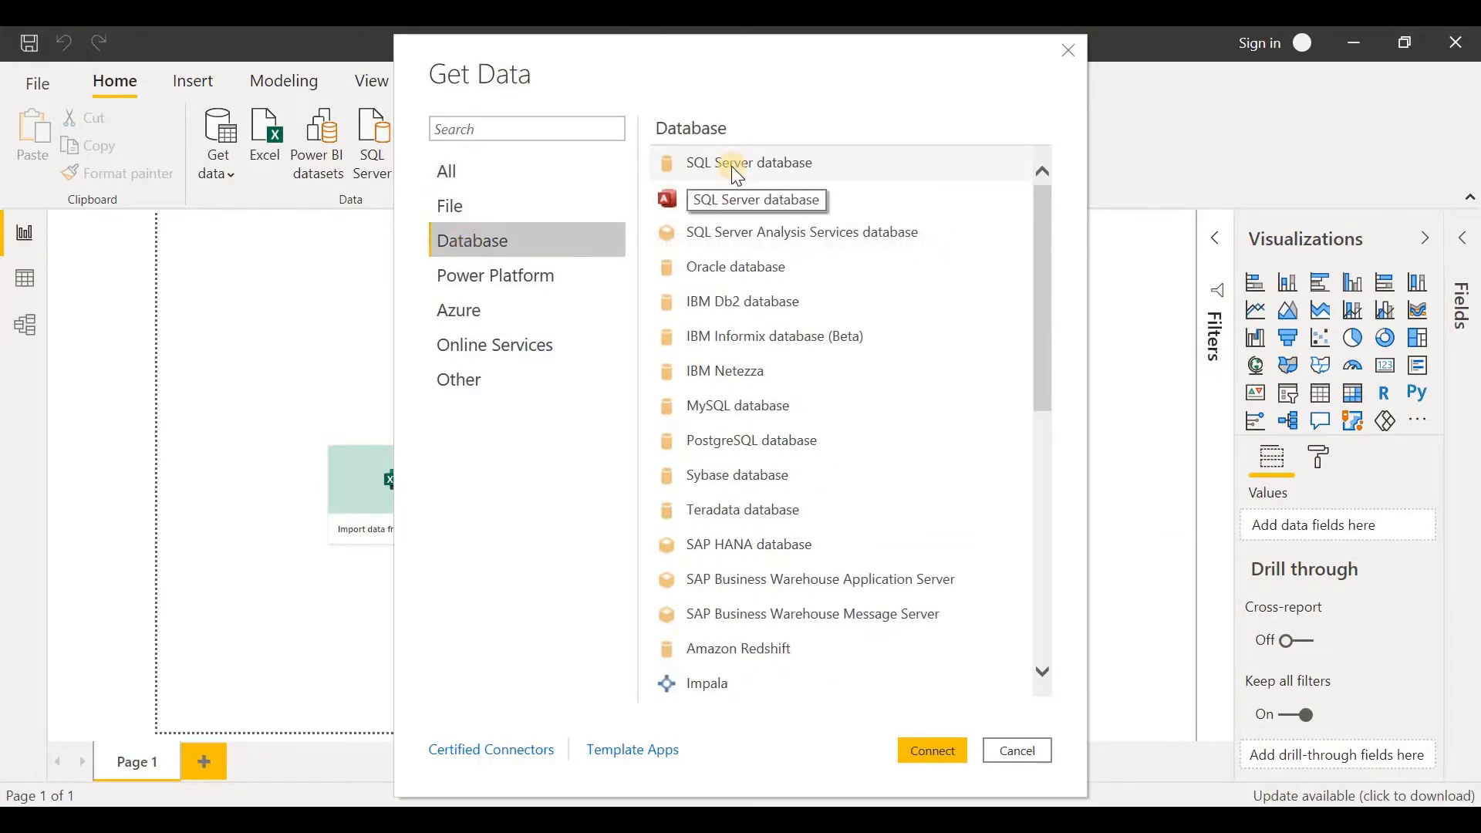
pyautogui.click(731, 166)
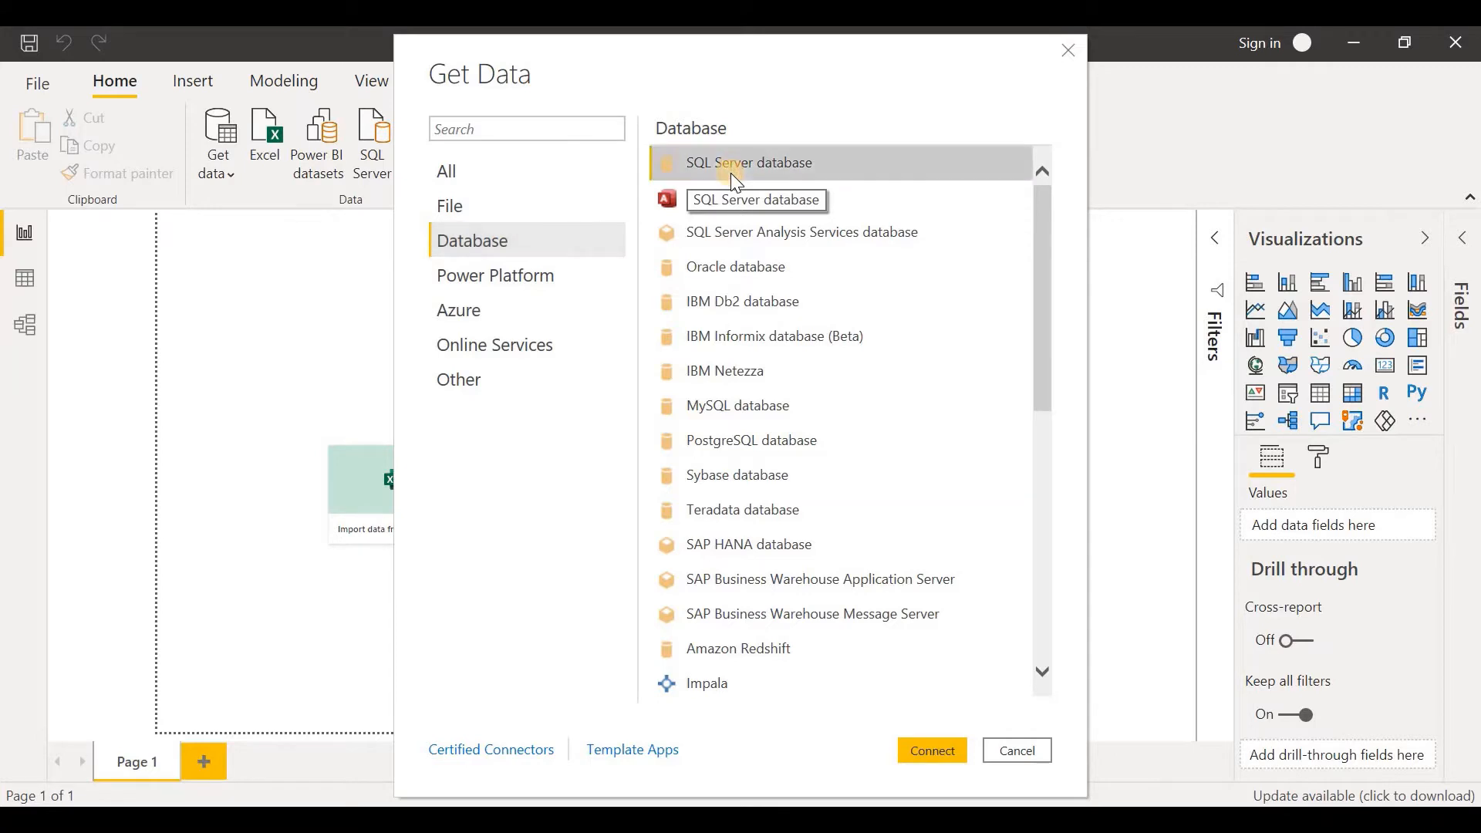
pyautogui.click(932, 746)
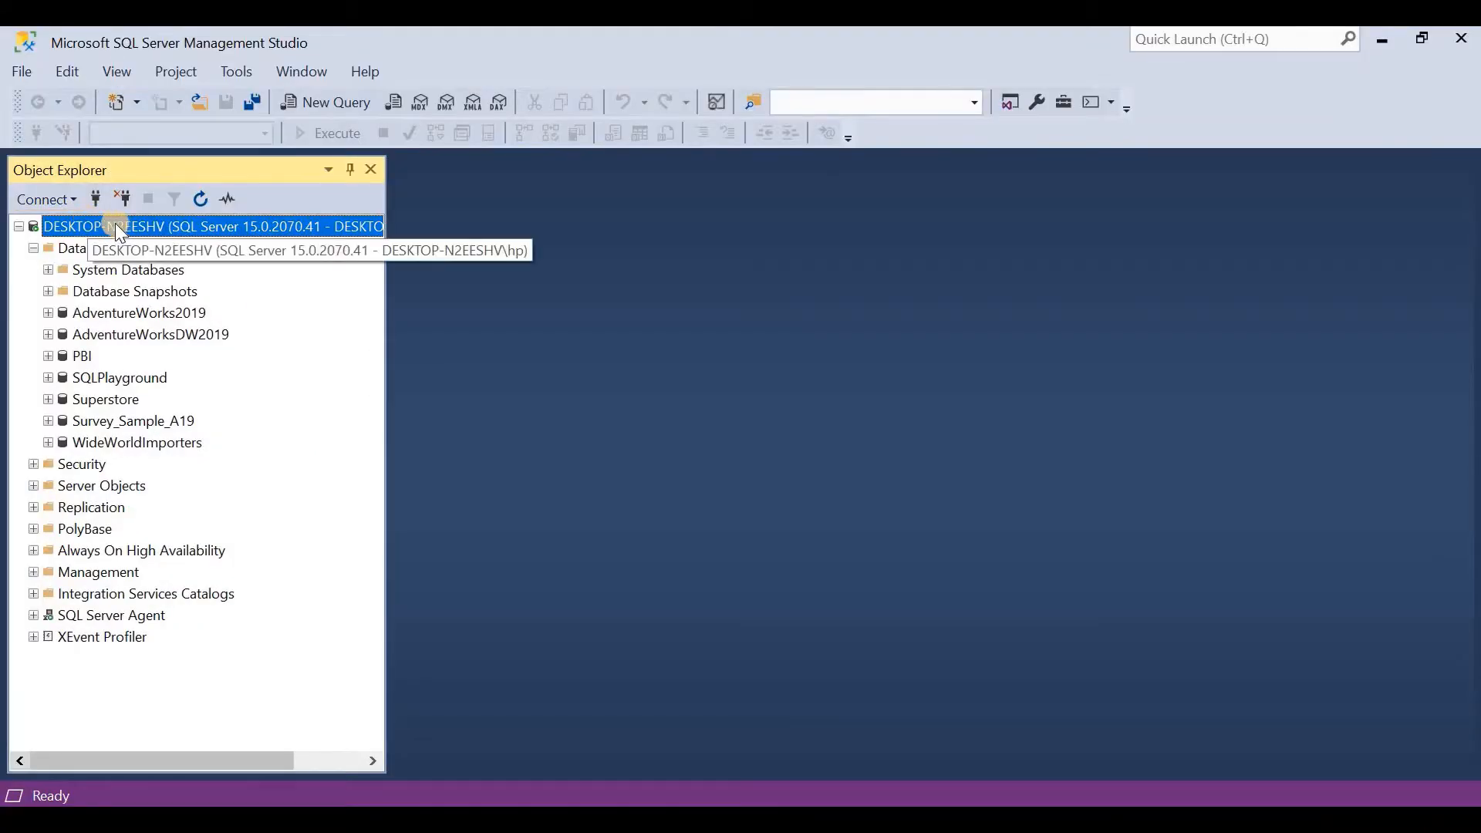
# Copy the server name DESKTOP-N2EESHV from SQL Server Management Studio and enter it as the server in Power BI's SQL Server connection.
pyautogui.rightClick(114, 224)
pyautogui.click(161, 229)
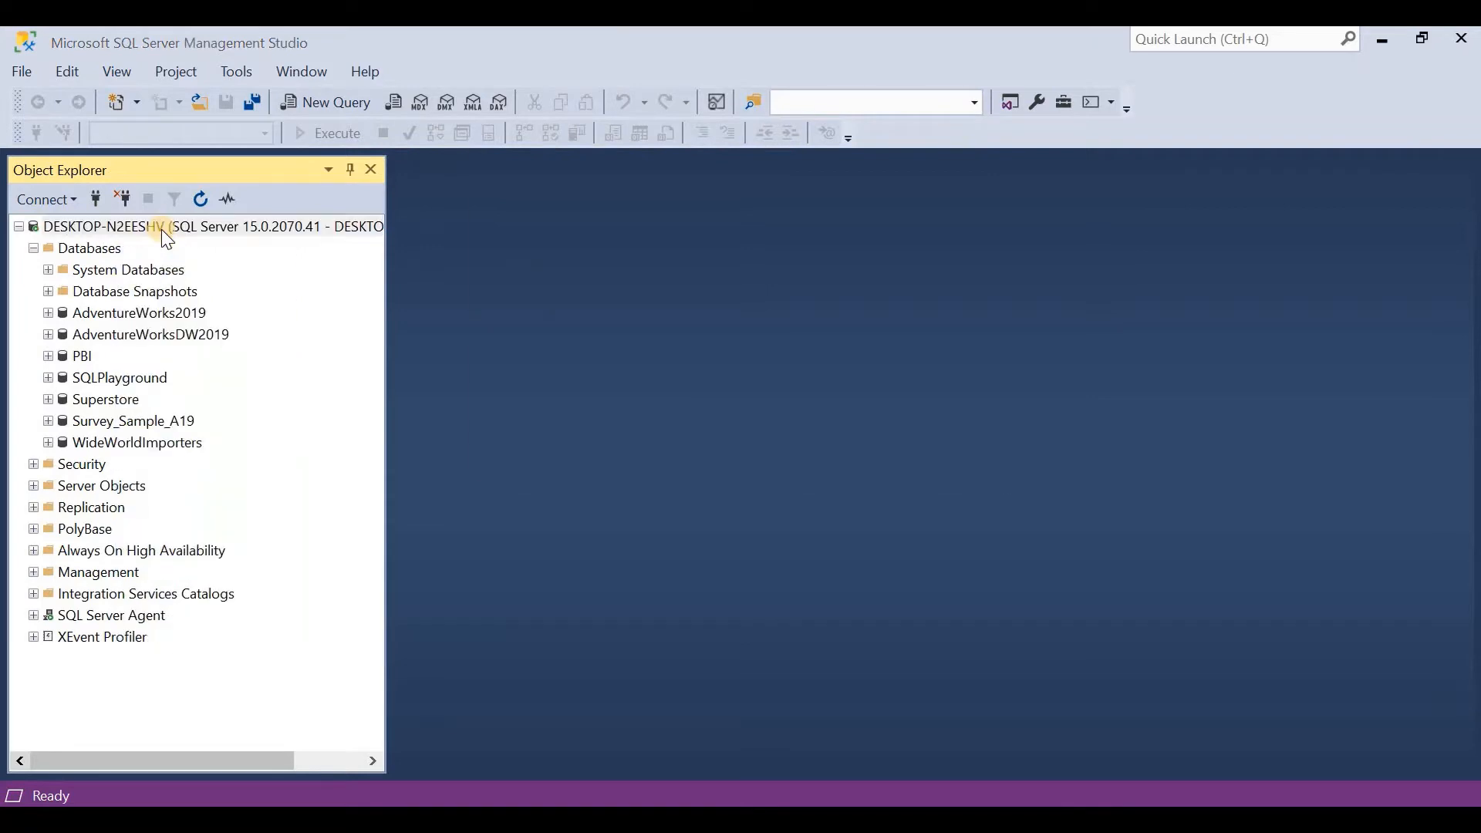
pyautogui.rightClick(763, 279)
pyautogui.click(528, 348)
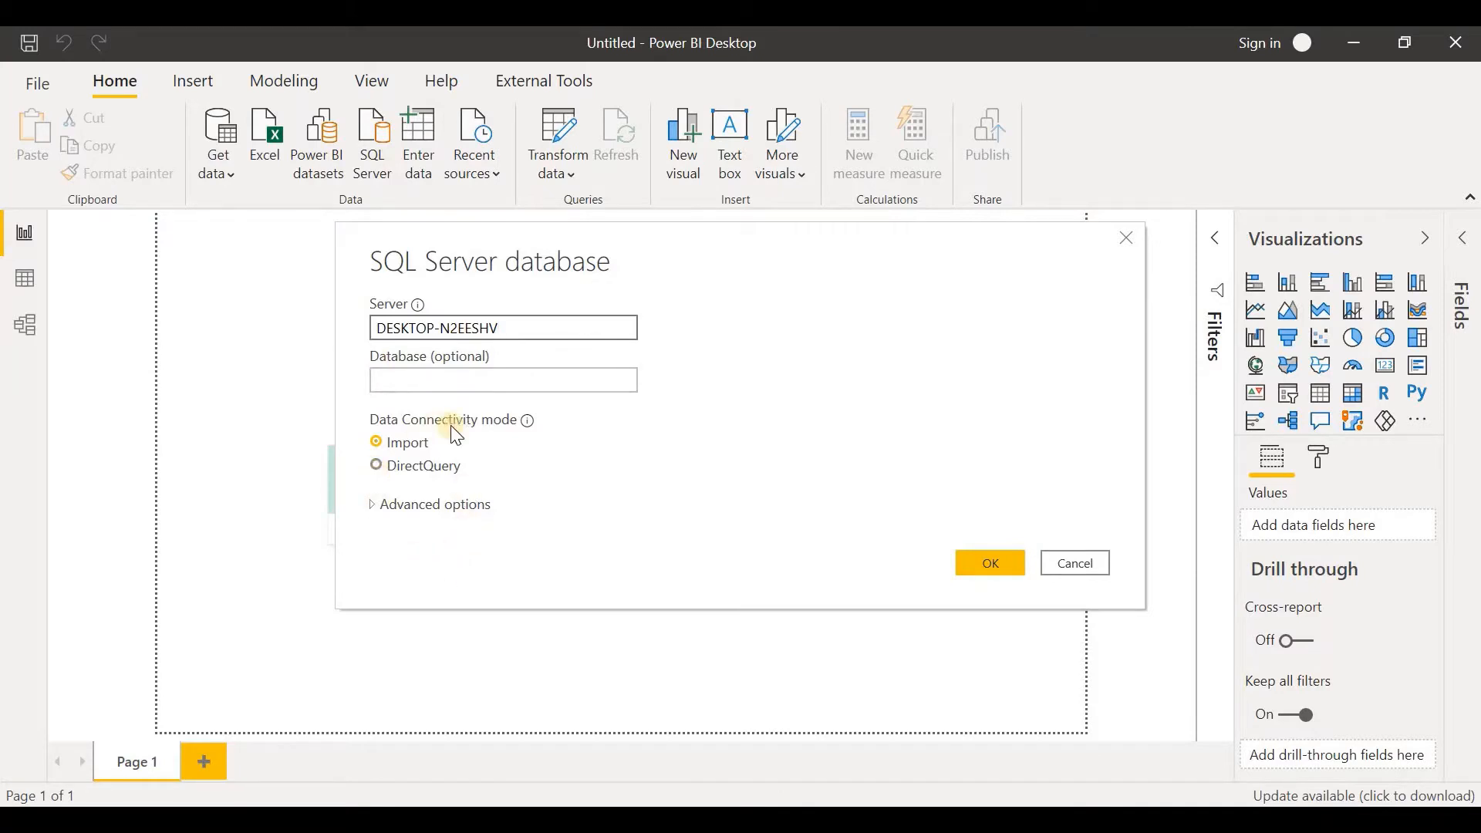
# Set the data connectivity mode to DirectQuery, leave the database name empty, and connect to the server.
pyautogui.moveTo(521, 426)
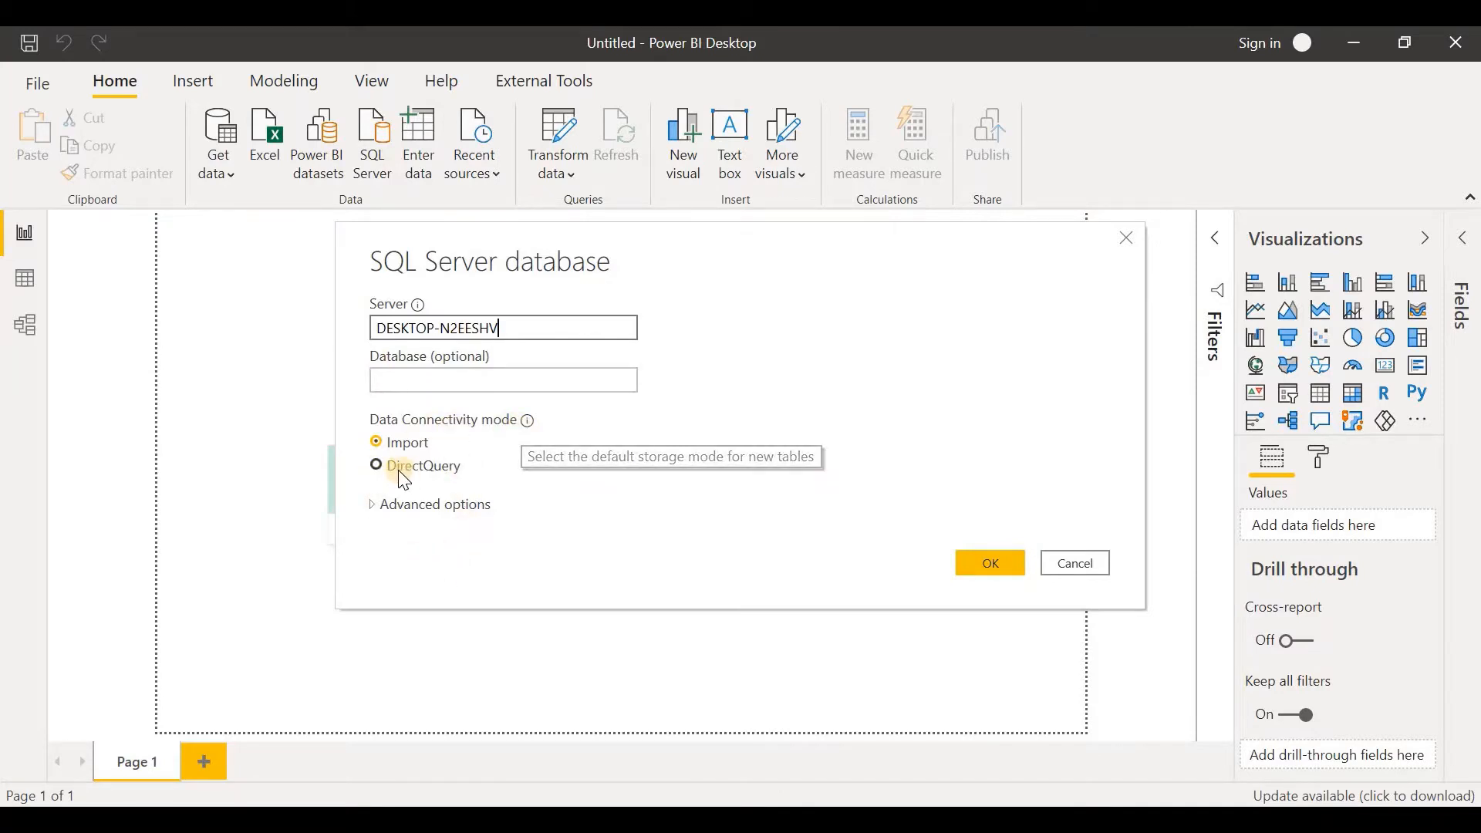
pyautogui.click(377, 468)
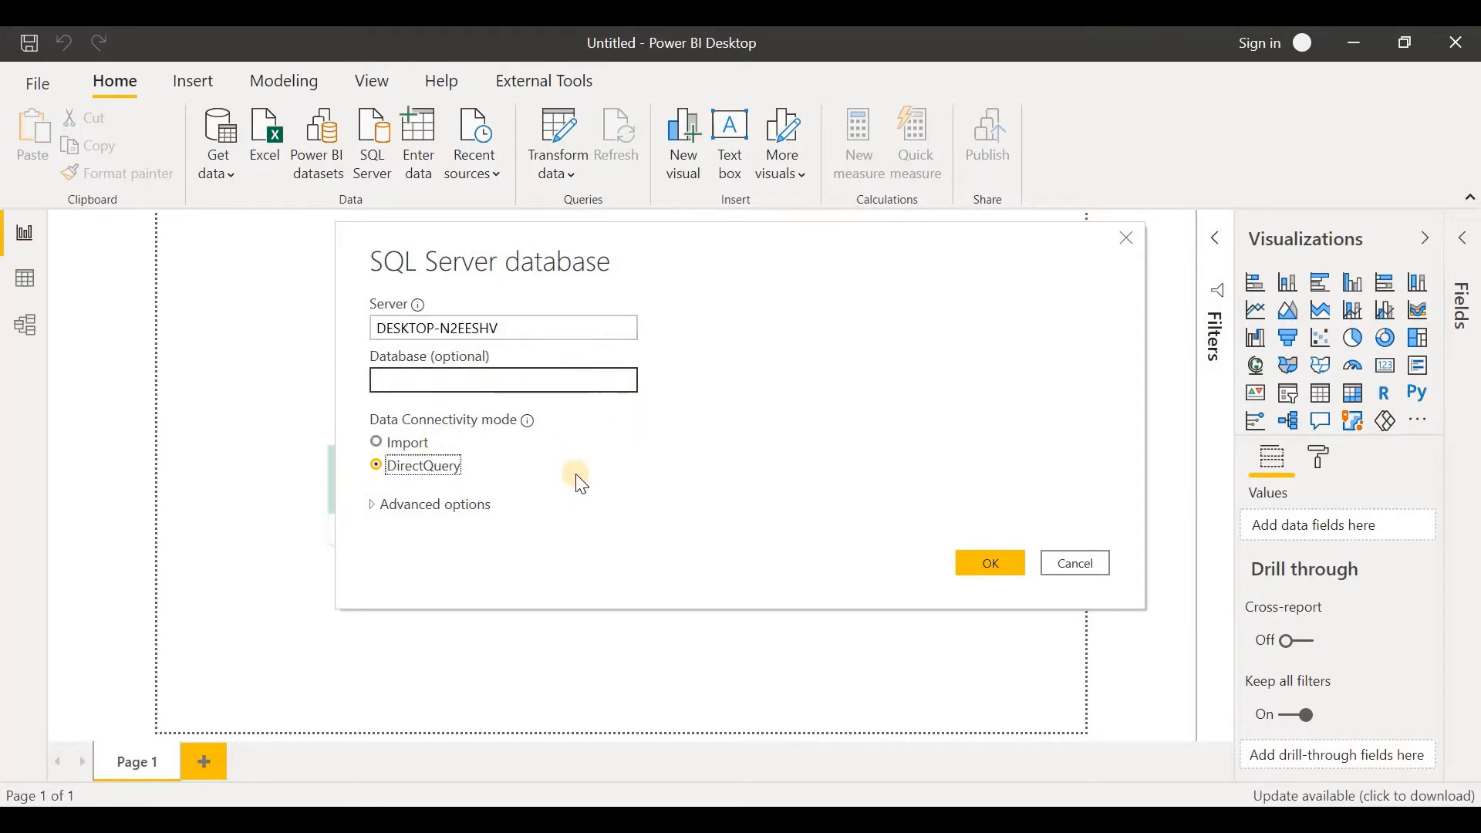
pyautogui.click(1001, 559)
pyautogui.click(354, 474)
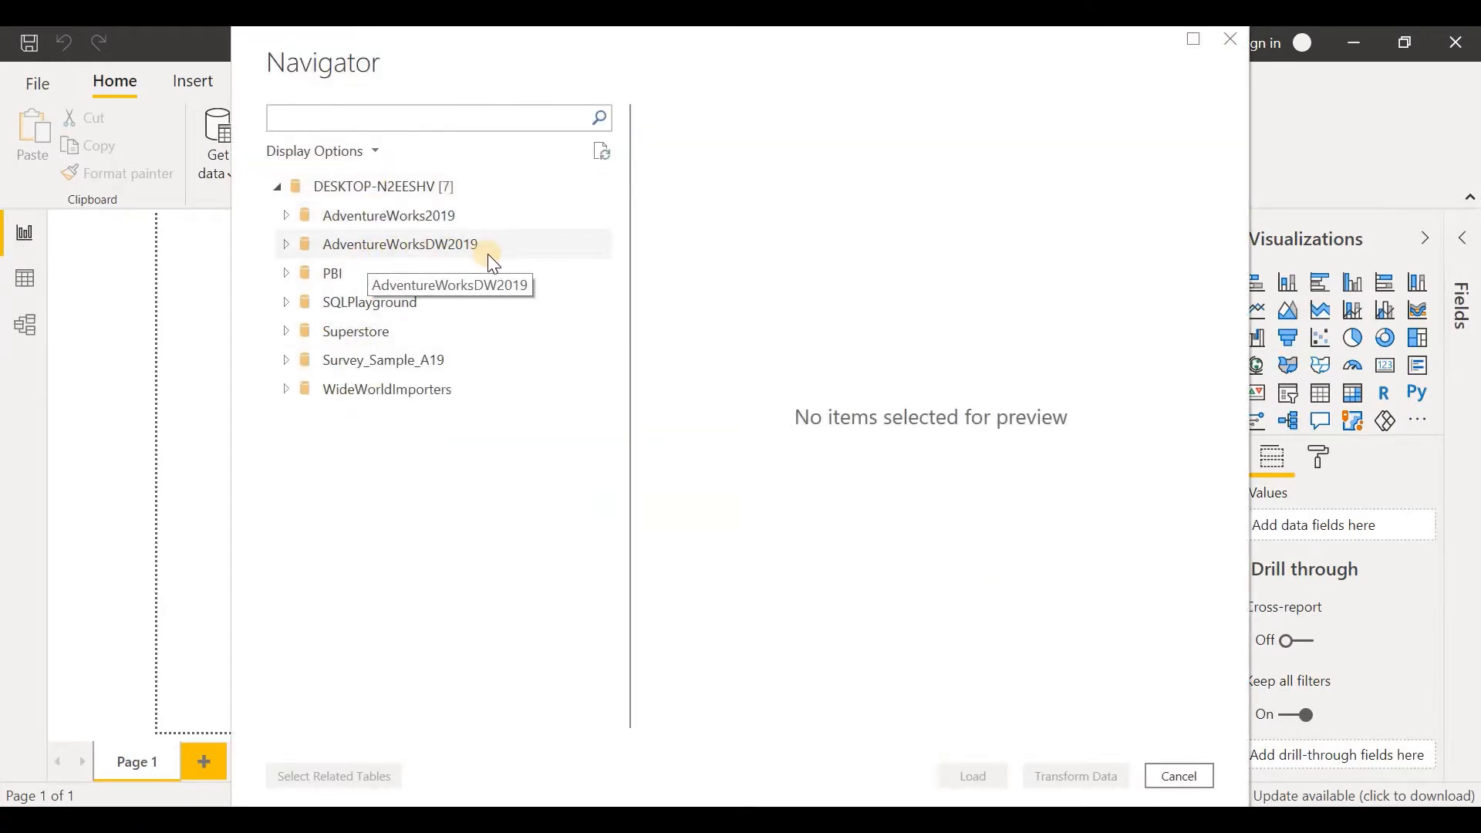
# Select the FactInternetSales, DimCustomer and DimGeography tables from the AdventureWorksDW2019 database and load them into the report.
pyautogui.click(285, 244)
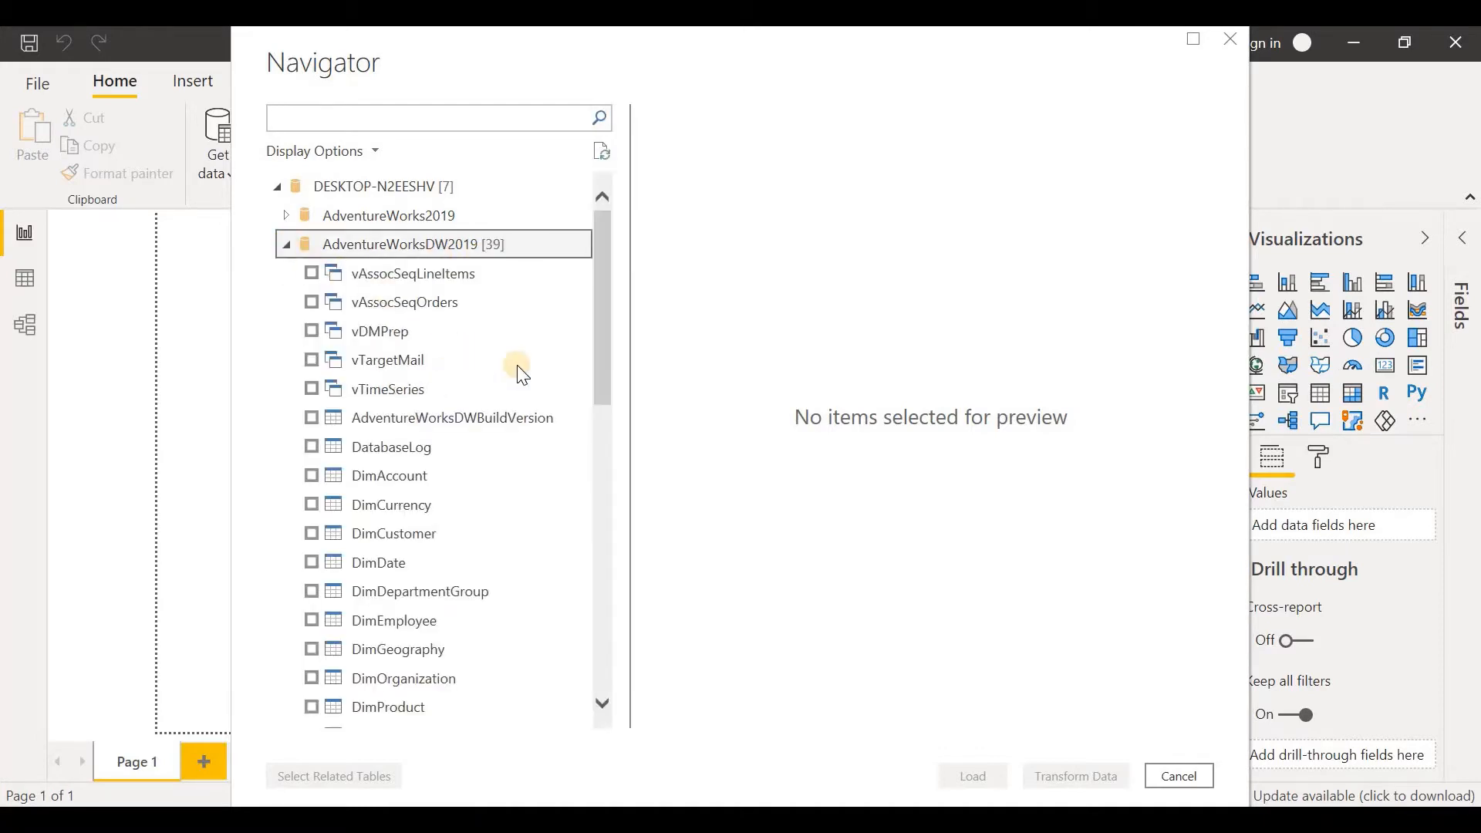
pyautogui.moveTo(605, 403); pyautogui.dragTo(626, 656)
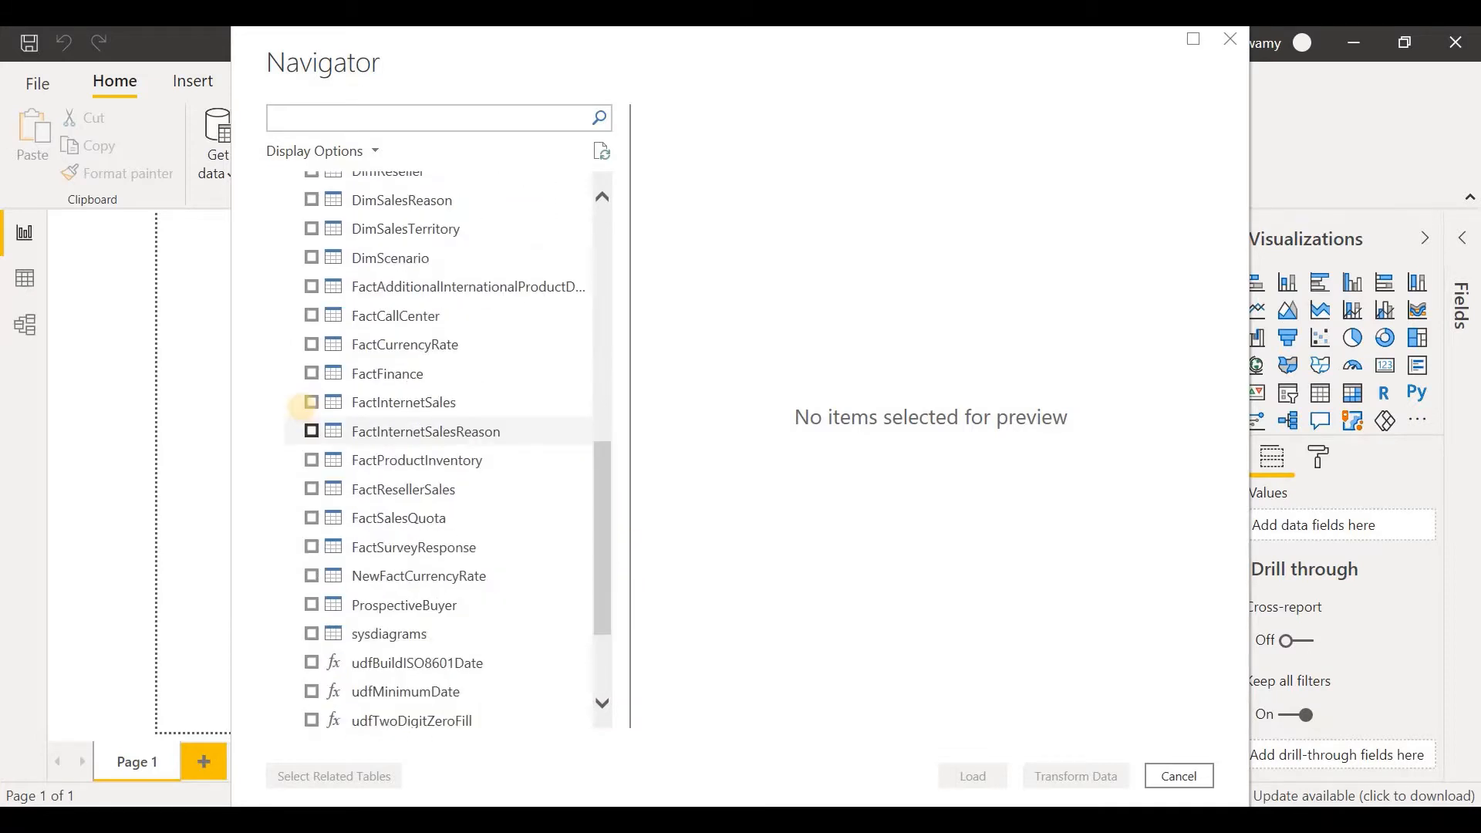
pyautogui.click(309, 401)
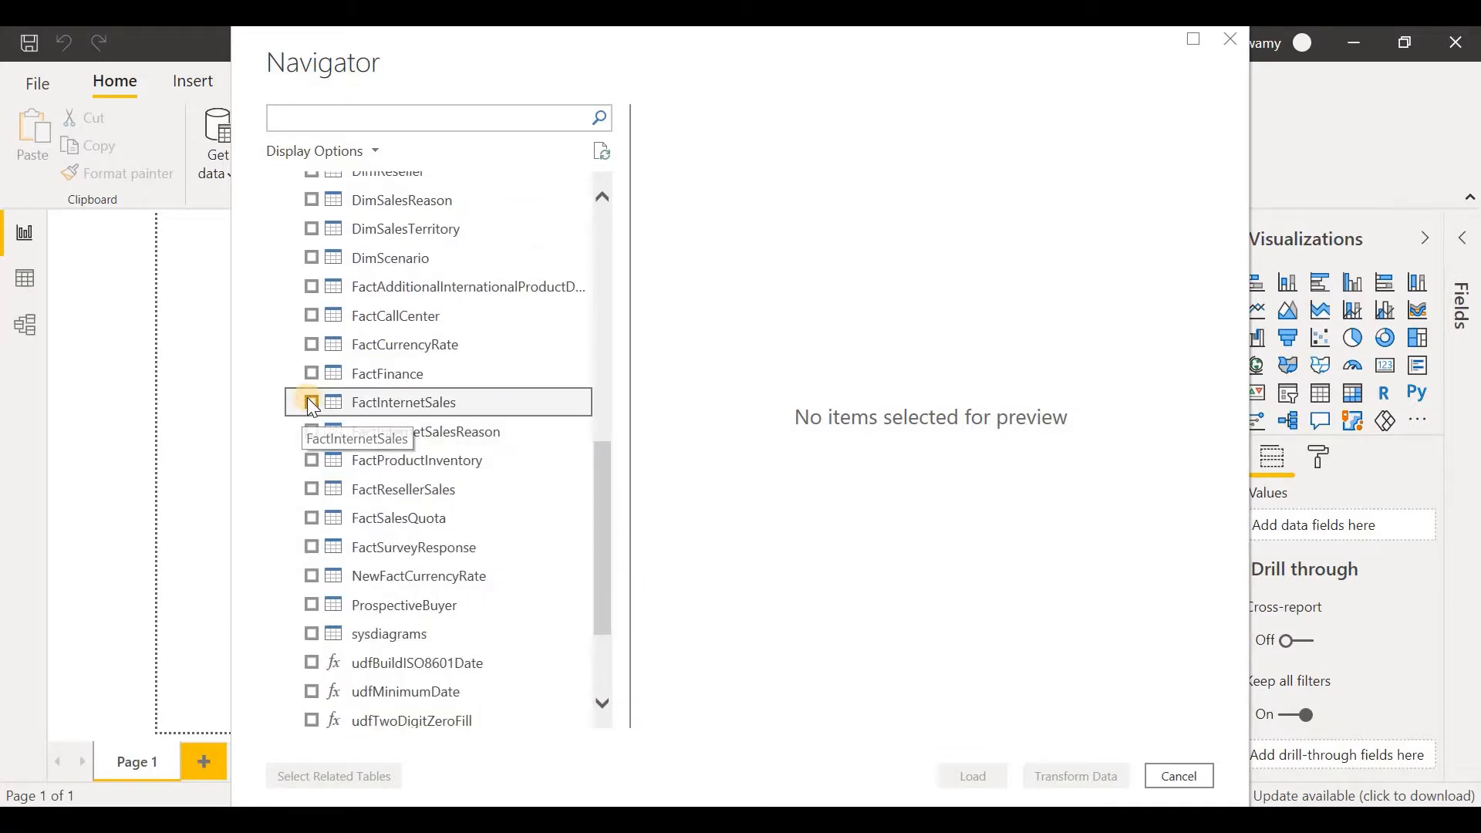
pyautogui.scroll(4, 357, 406)
pyautogui.click(311, 215)
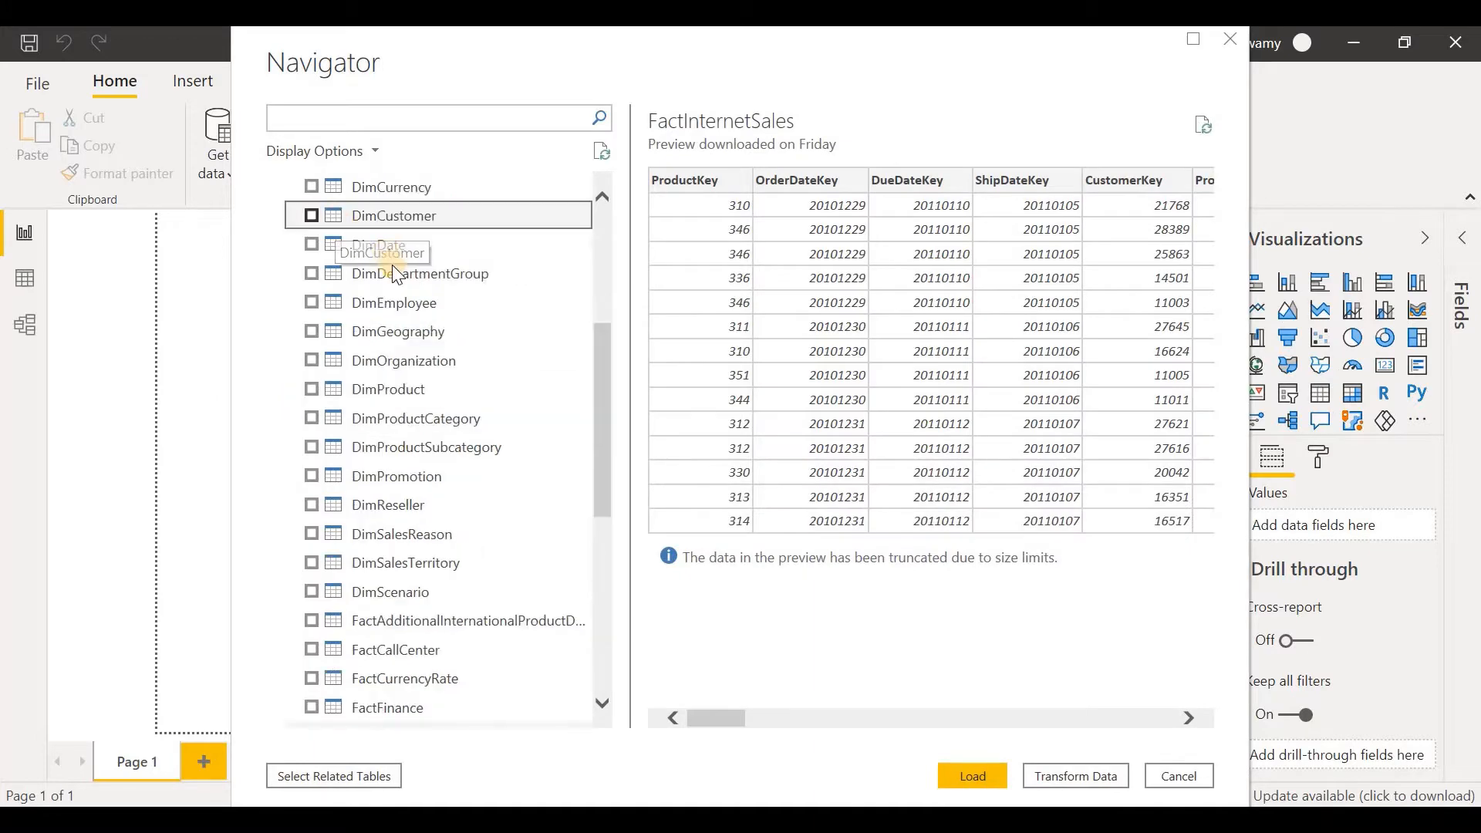
pyautogui.click(310, 332)
pyautogui.scroll(-2, 577, 494)
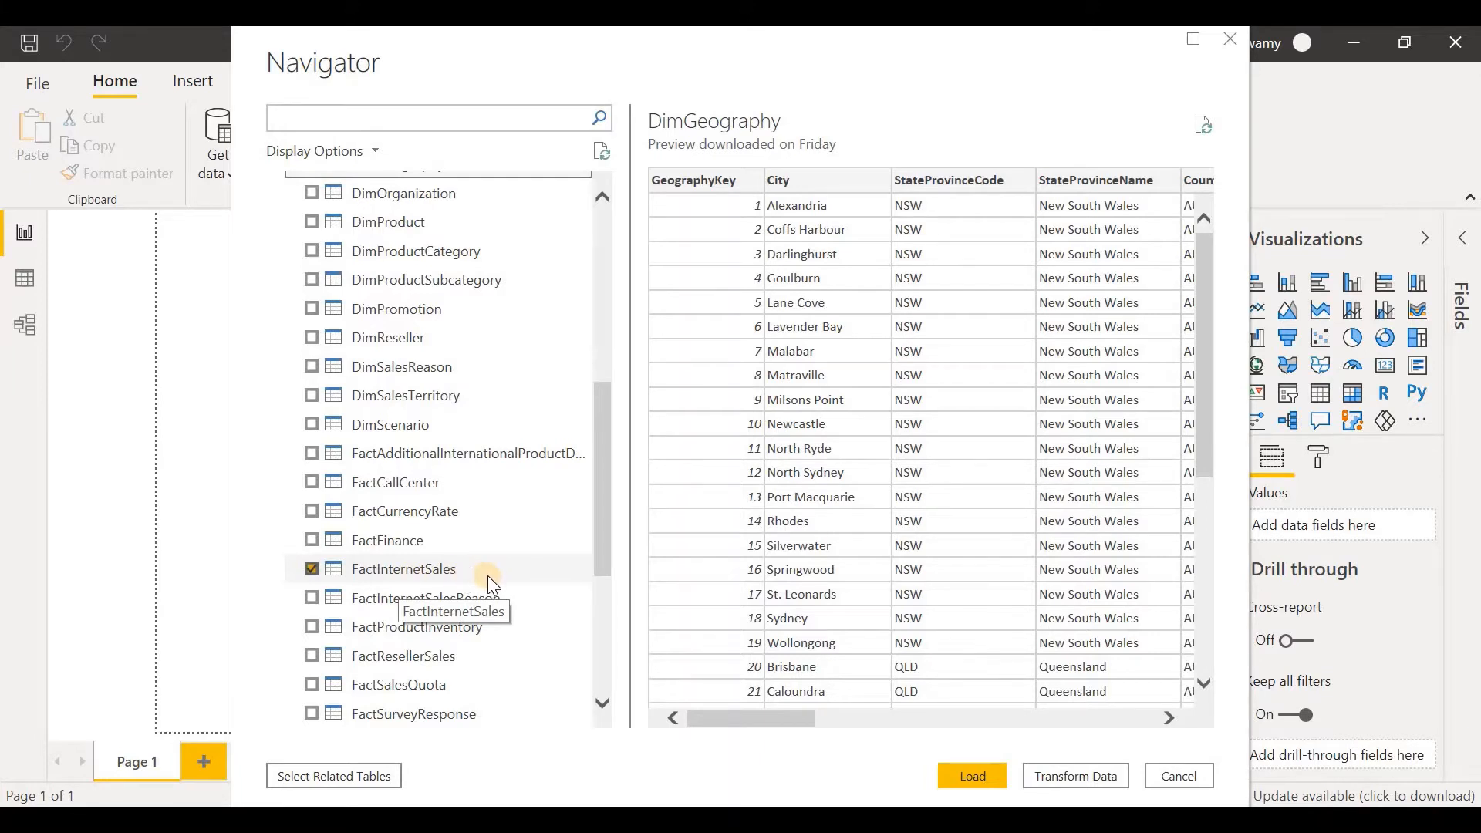
pyautogui.scroll(1, 488, 572)
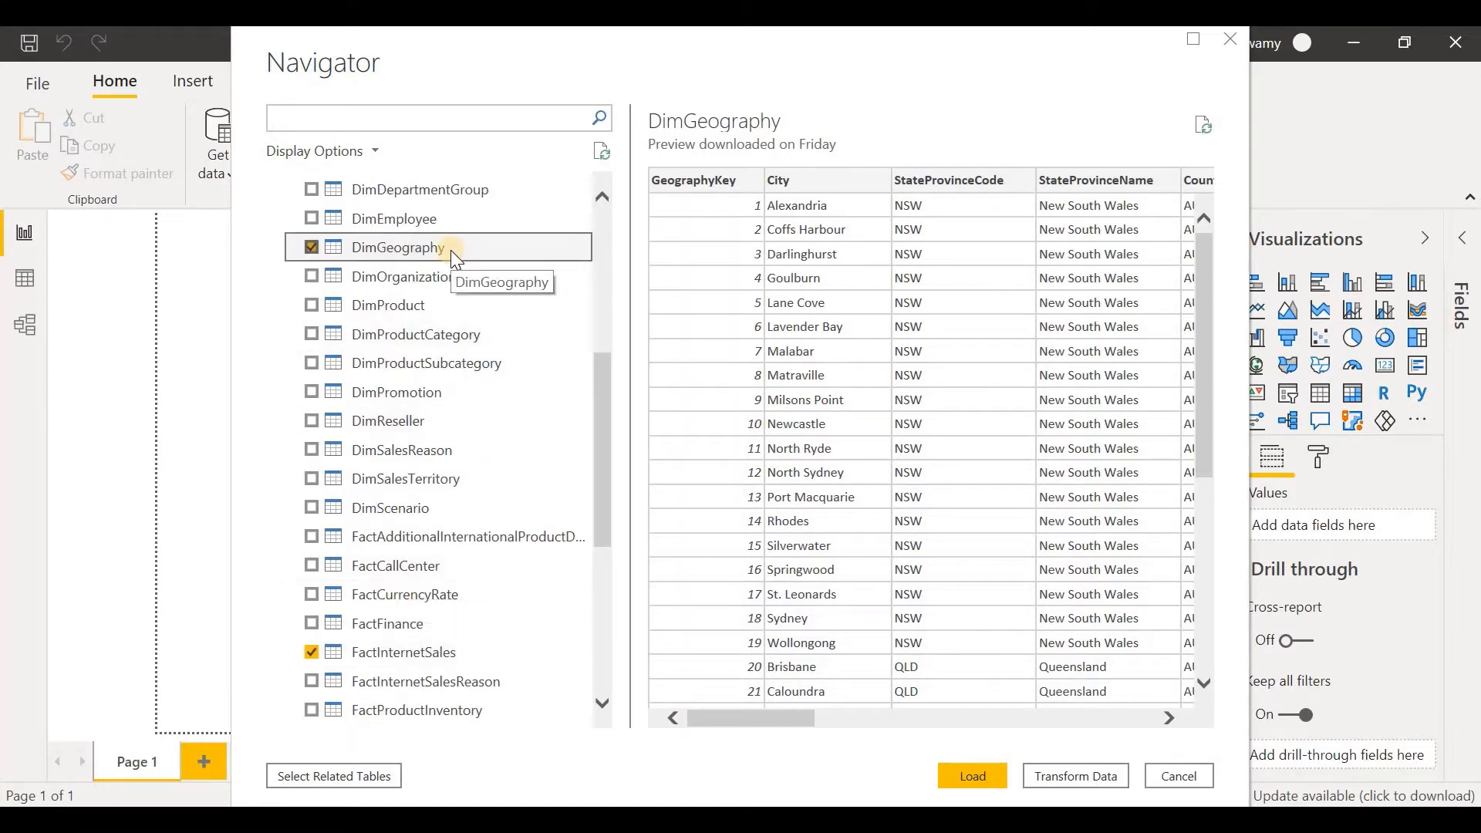
pyautogui.scroll(1, 449, 218)
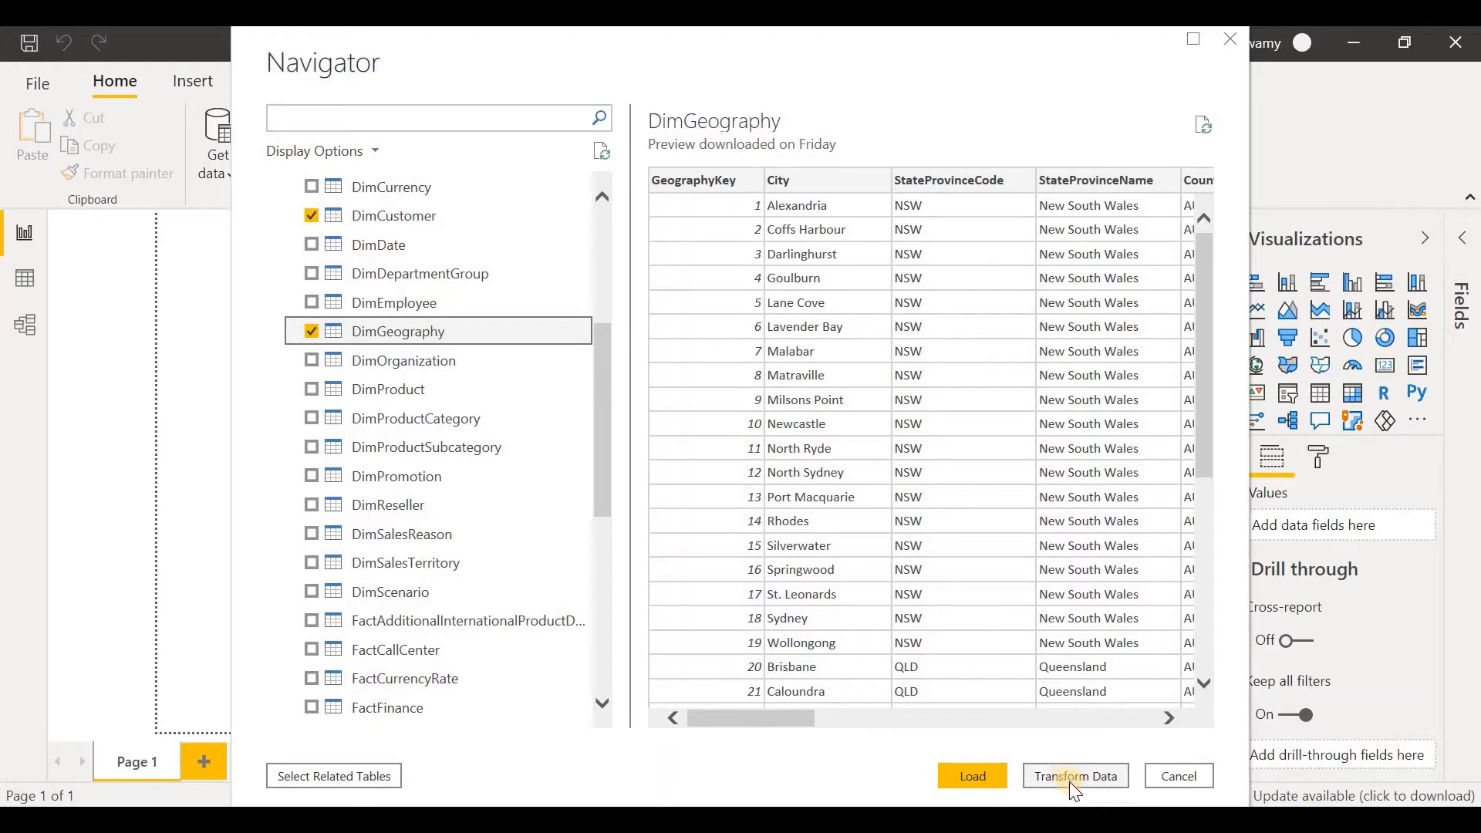
pyautogui.click(971, 777)
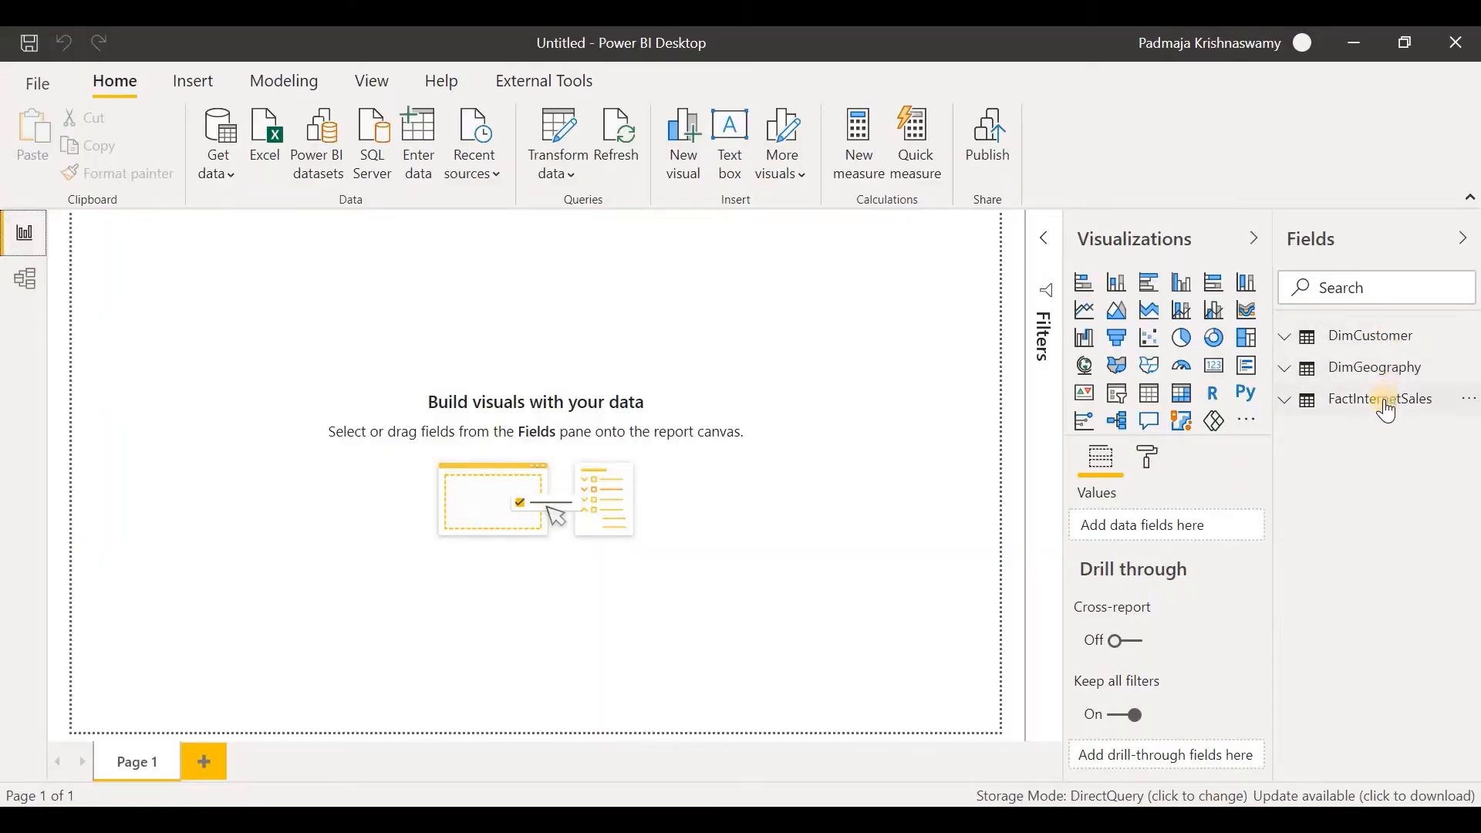
# Examine the model diagram for the relationship between DimCustomer and DimGeography and their GeographyKey columns.
pyautogui.click(28, 286)
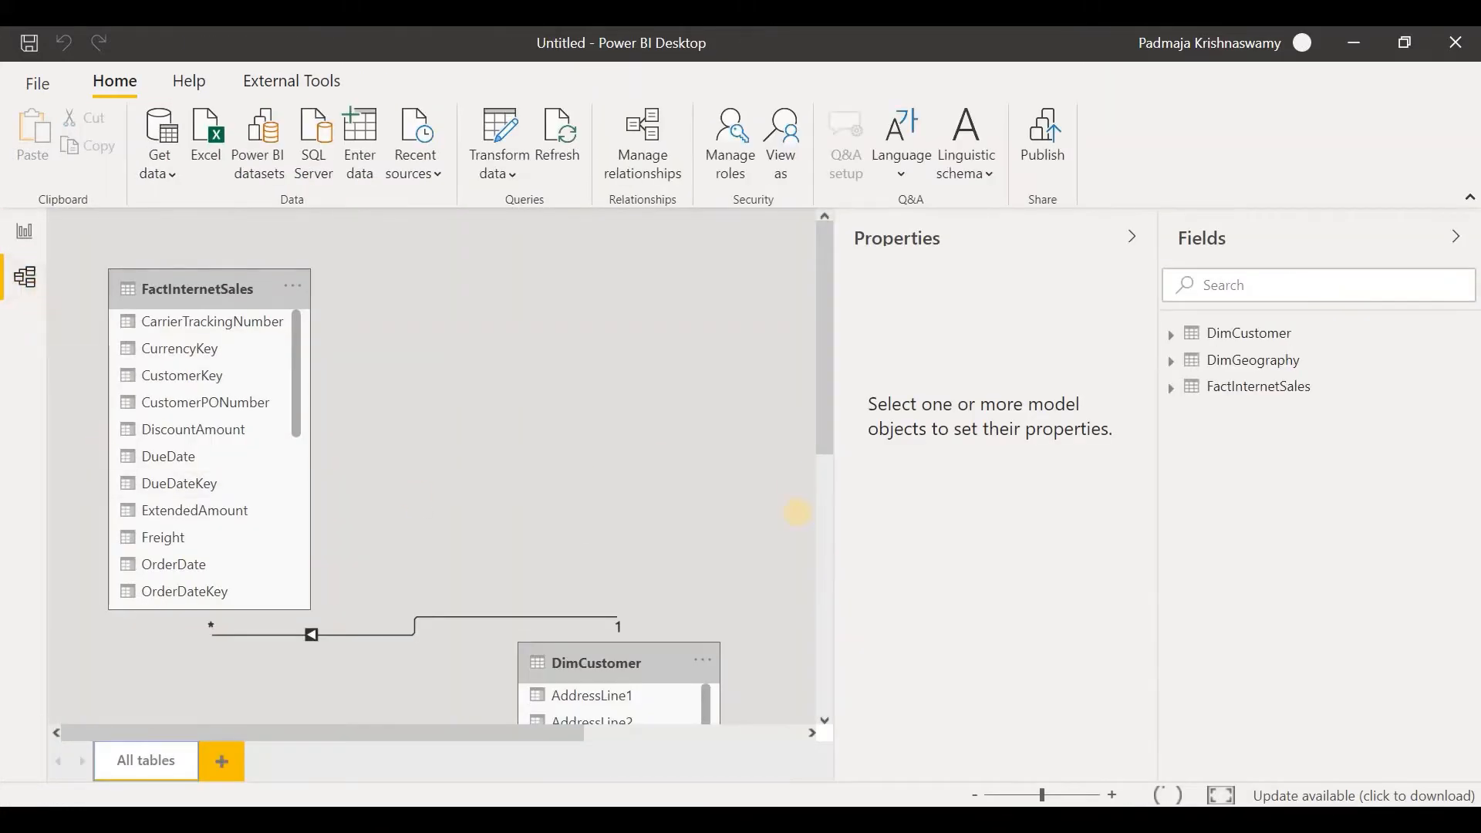
pyautogui.scroll(-10, 803, 512)
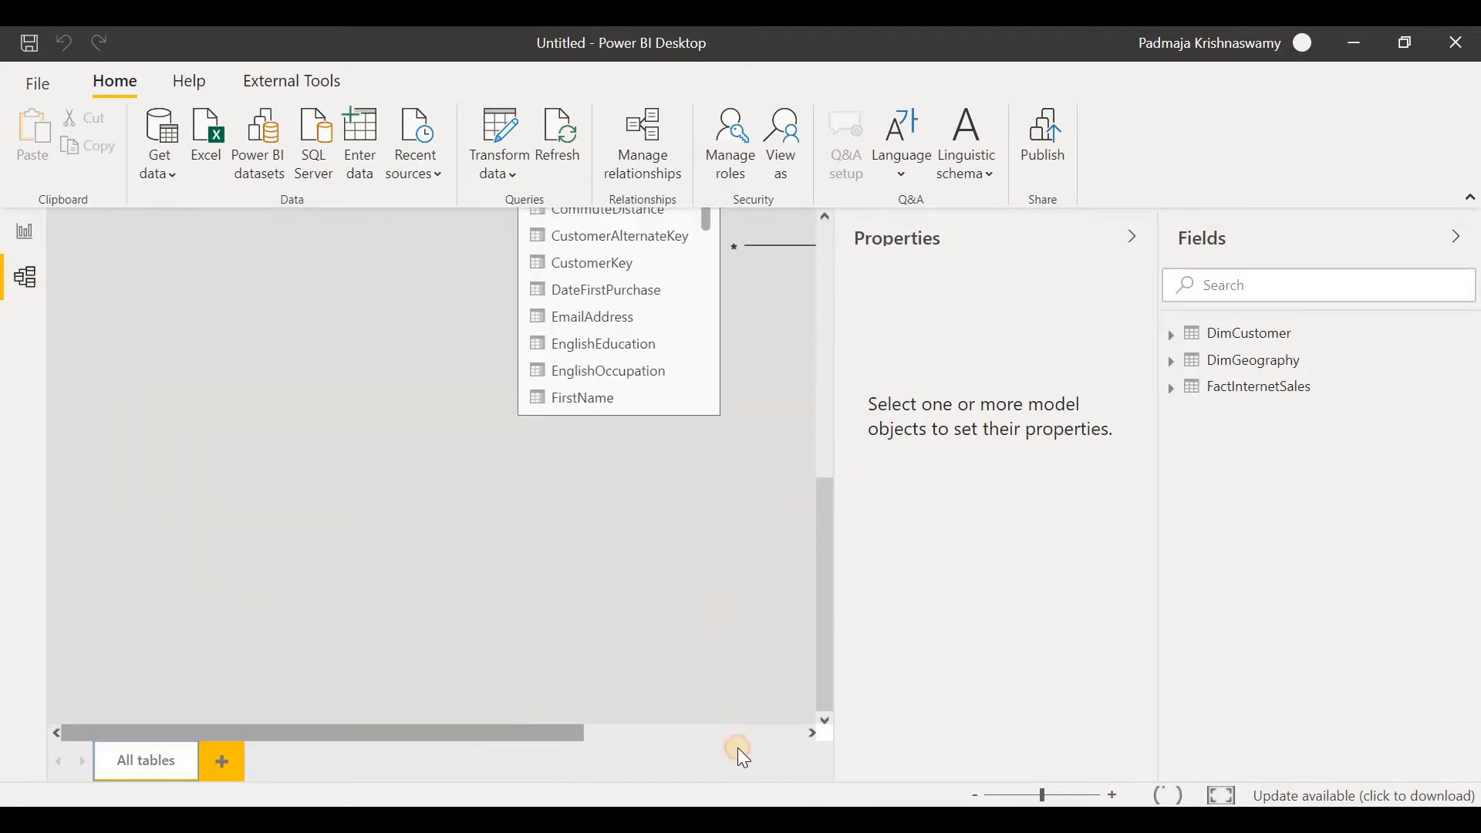
pyautogui.moveTo(509, 731); pyautogui.dragTo(738, 748)
pyautogui.moveTo(821, 603); pyautogui.dragTo(818, 526)
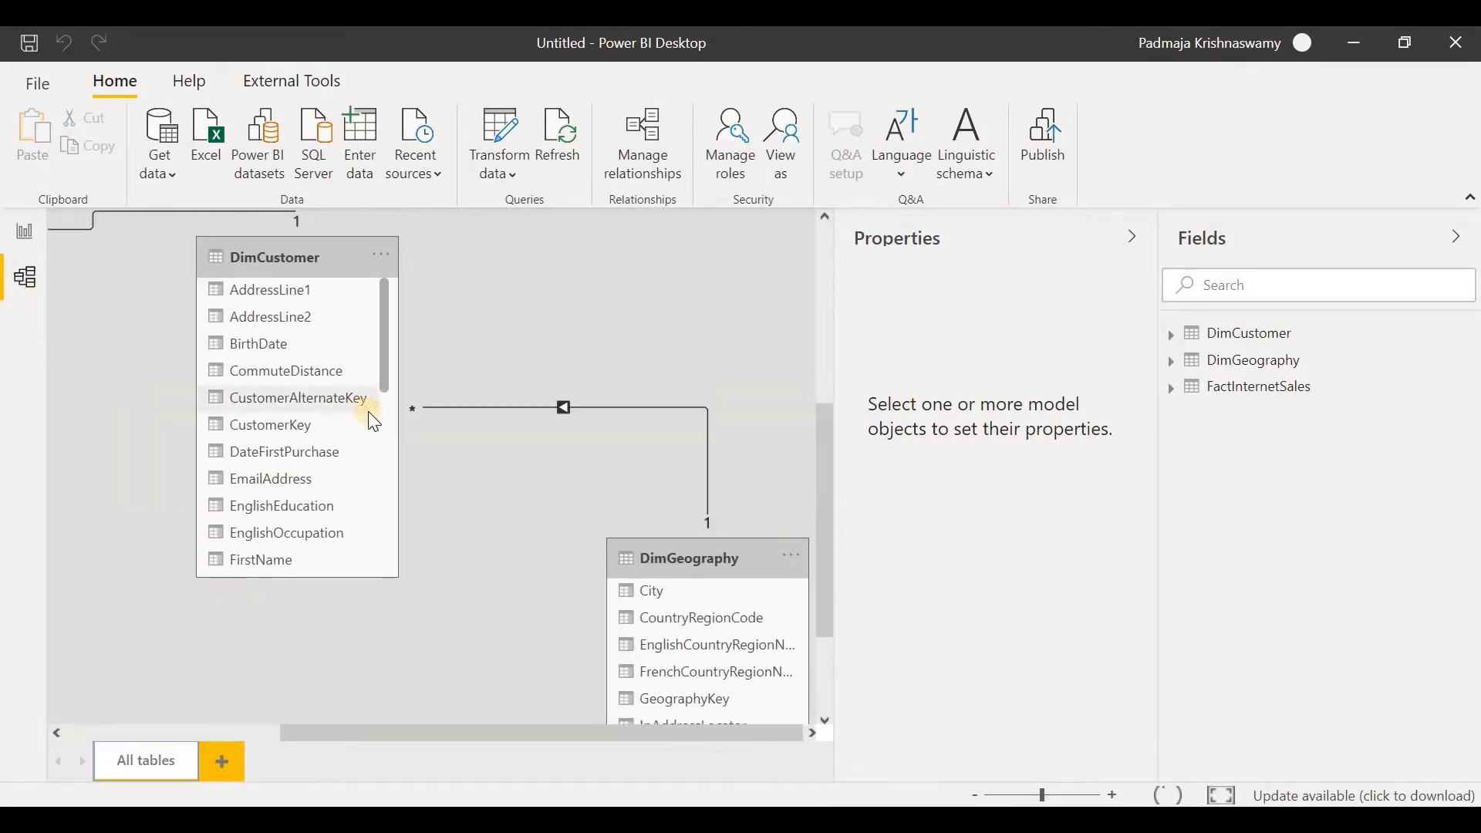
pyautogui.scroll(-3, 730, 562)
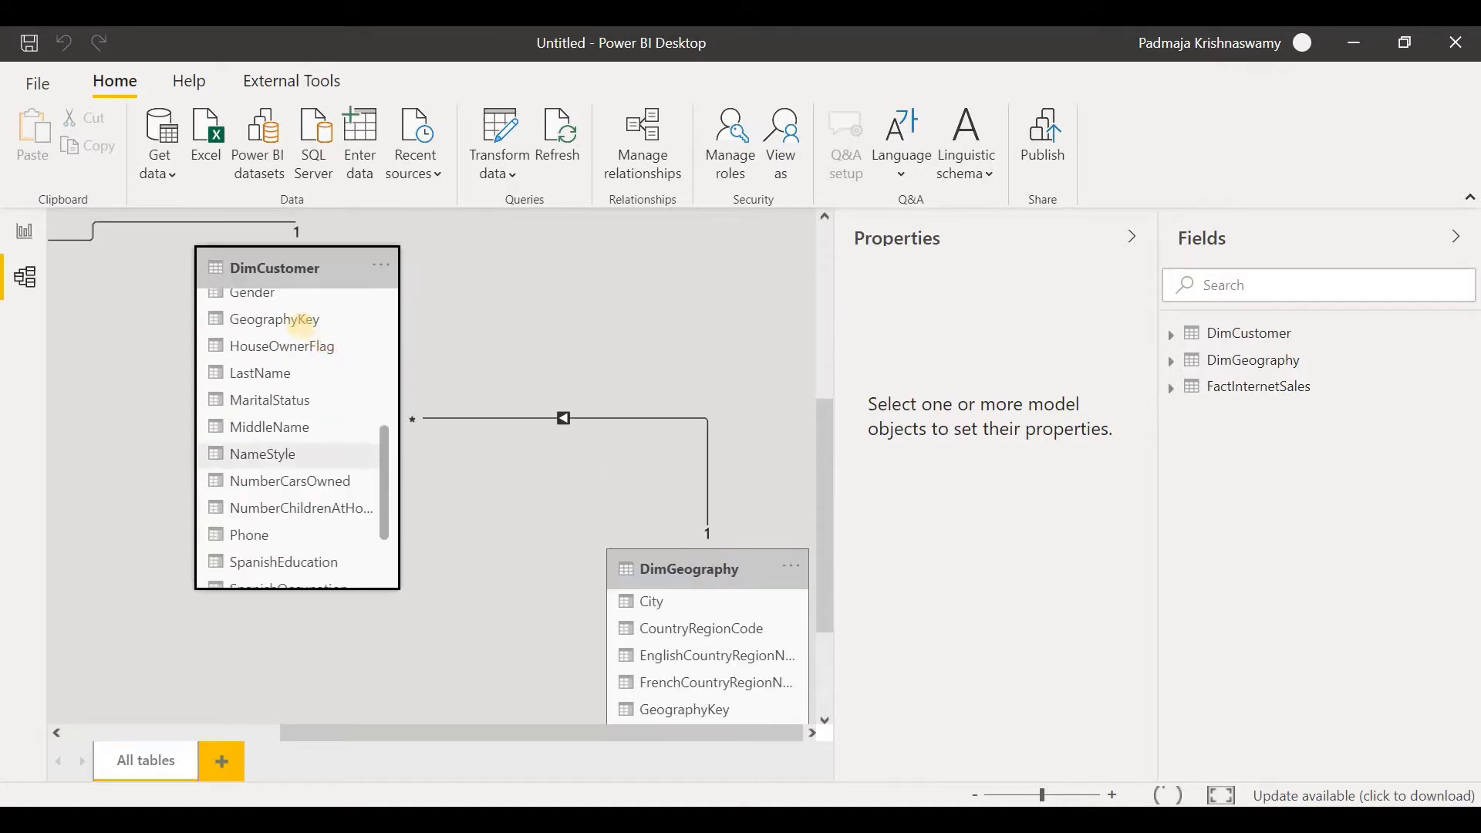
pyautogui.scroll(-4, 682, 537)
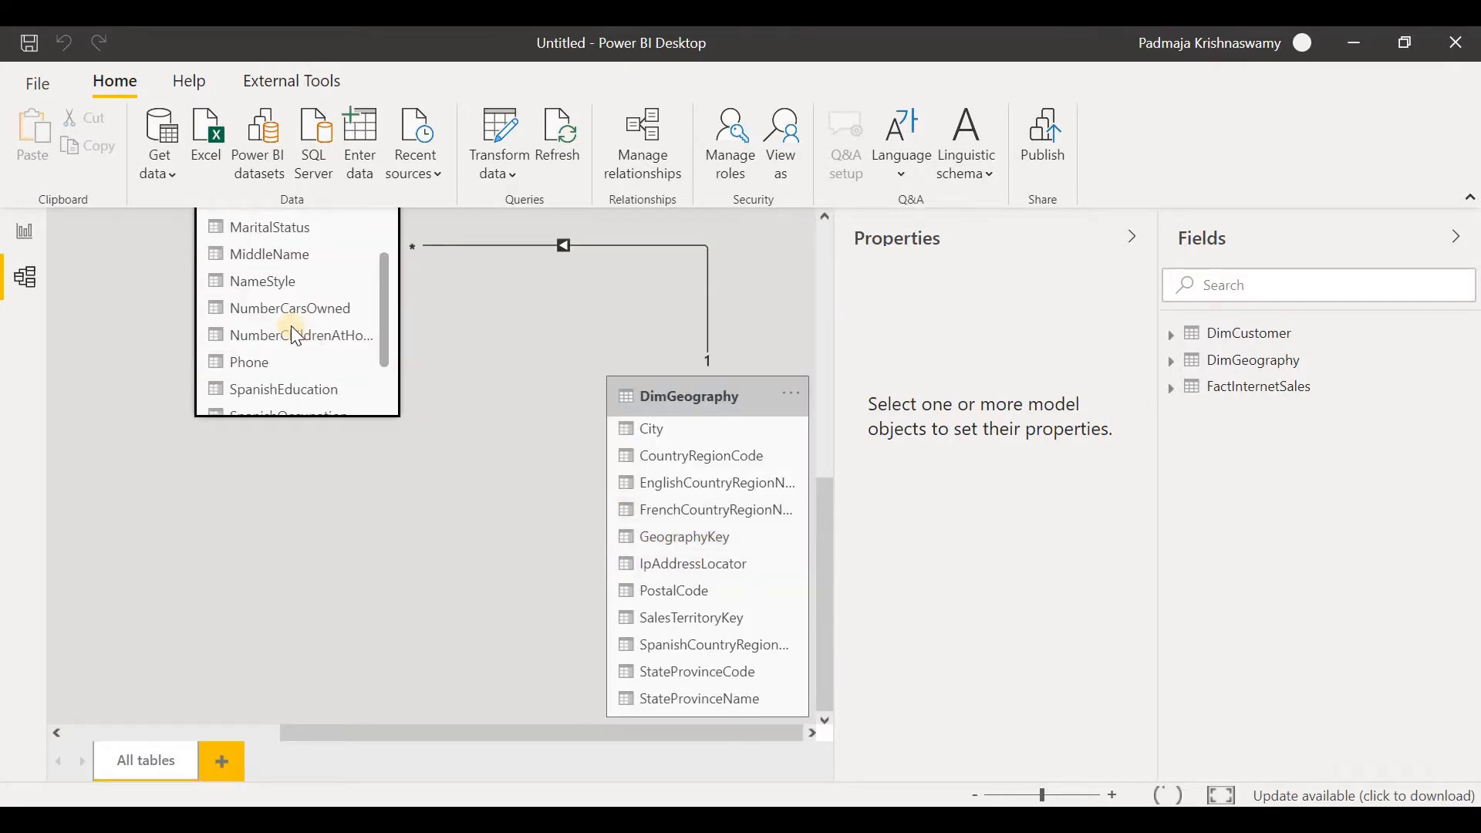
pyautogui.scroll(2, 291, 324)
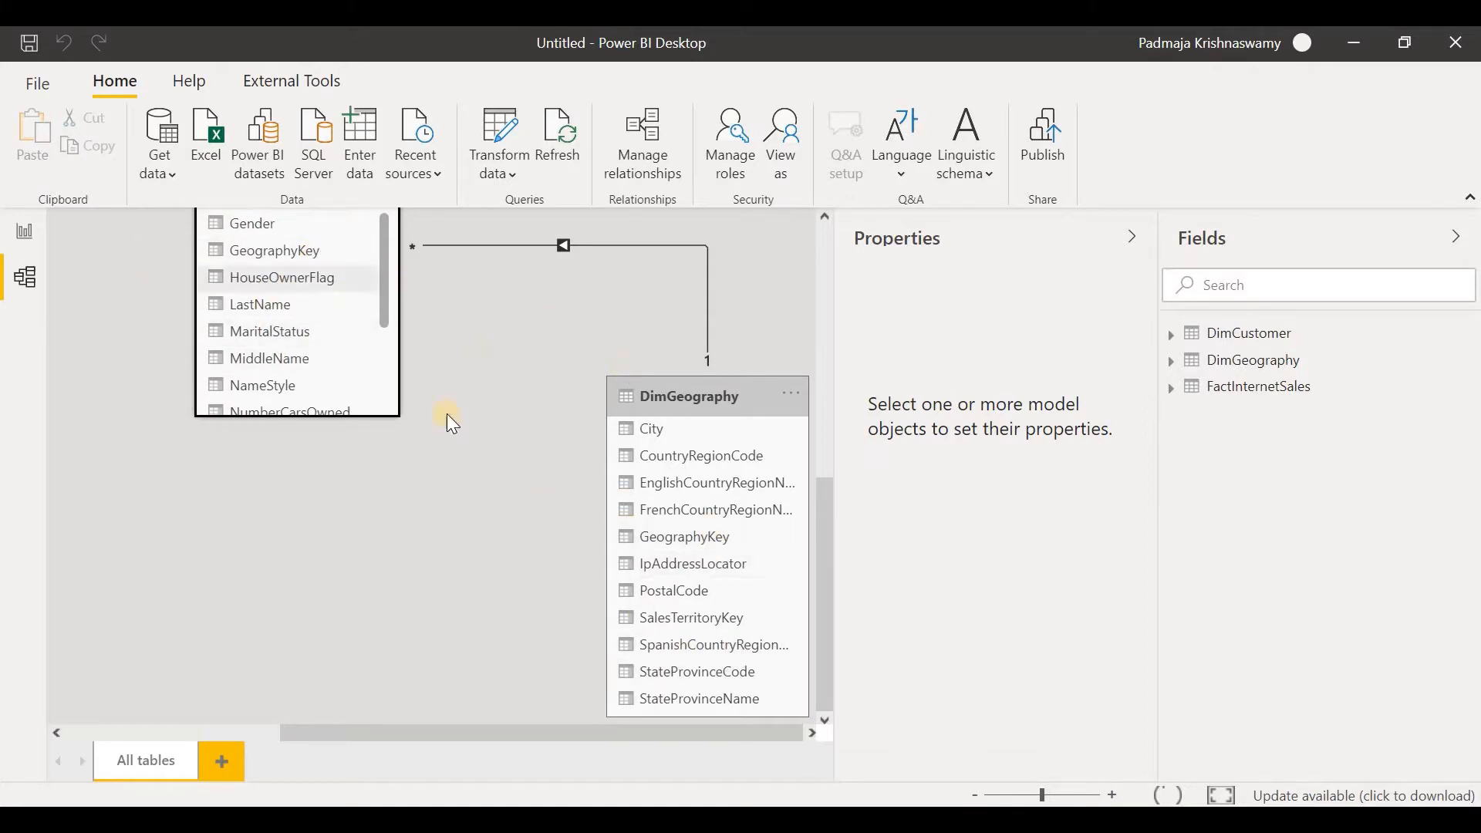
# Examine the relationship between FactInternetSales and DimCustomer in the model diagram, including the columns of DimCustomer.
pyautogui.moveTo(359, 724); pyautogui.dragTo(206, 719)
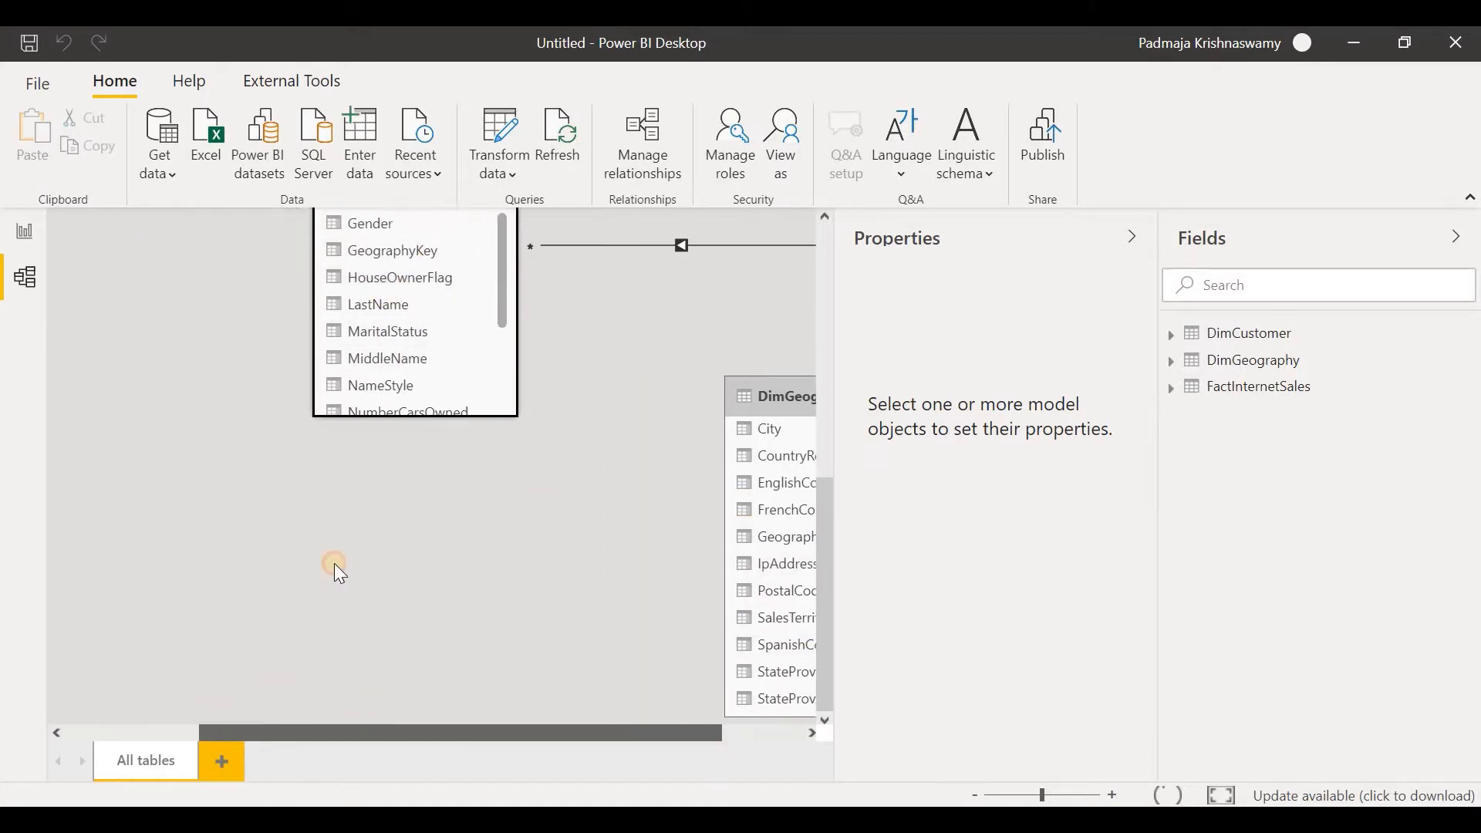
pyautogui.scroll(5, 335, 563)
pyautogui.hscroll(-3, 480, 437)
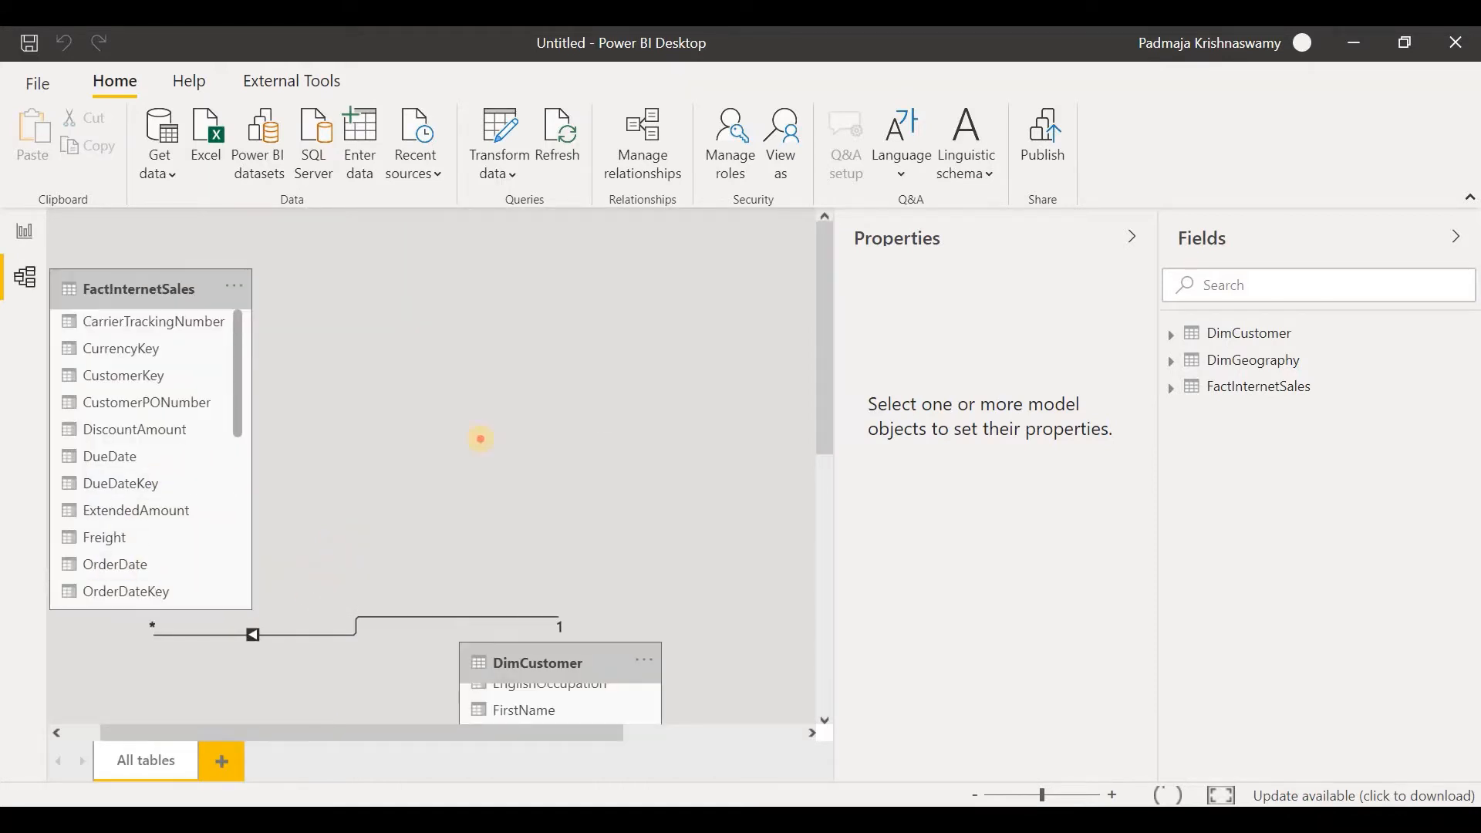
pyautogui.scroll(-2, 478, 541)
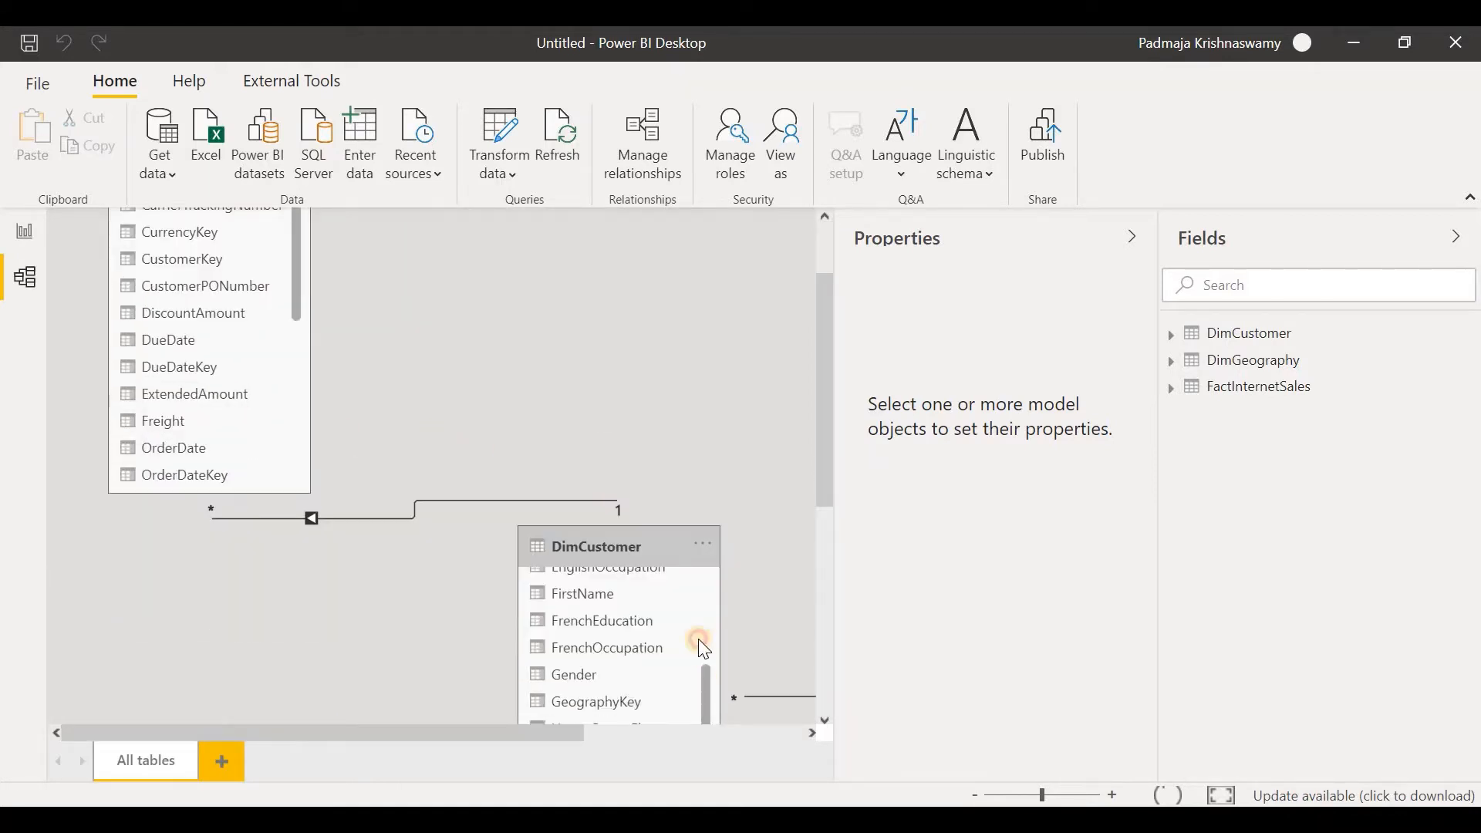
pyautogui.scroll(5, 698, 610)
pyautogui.scroll(-1, 645, 599)
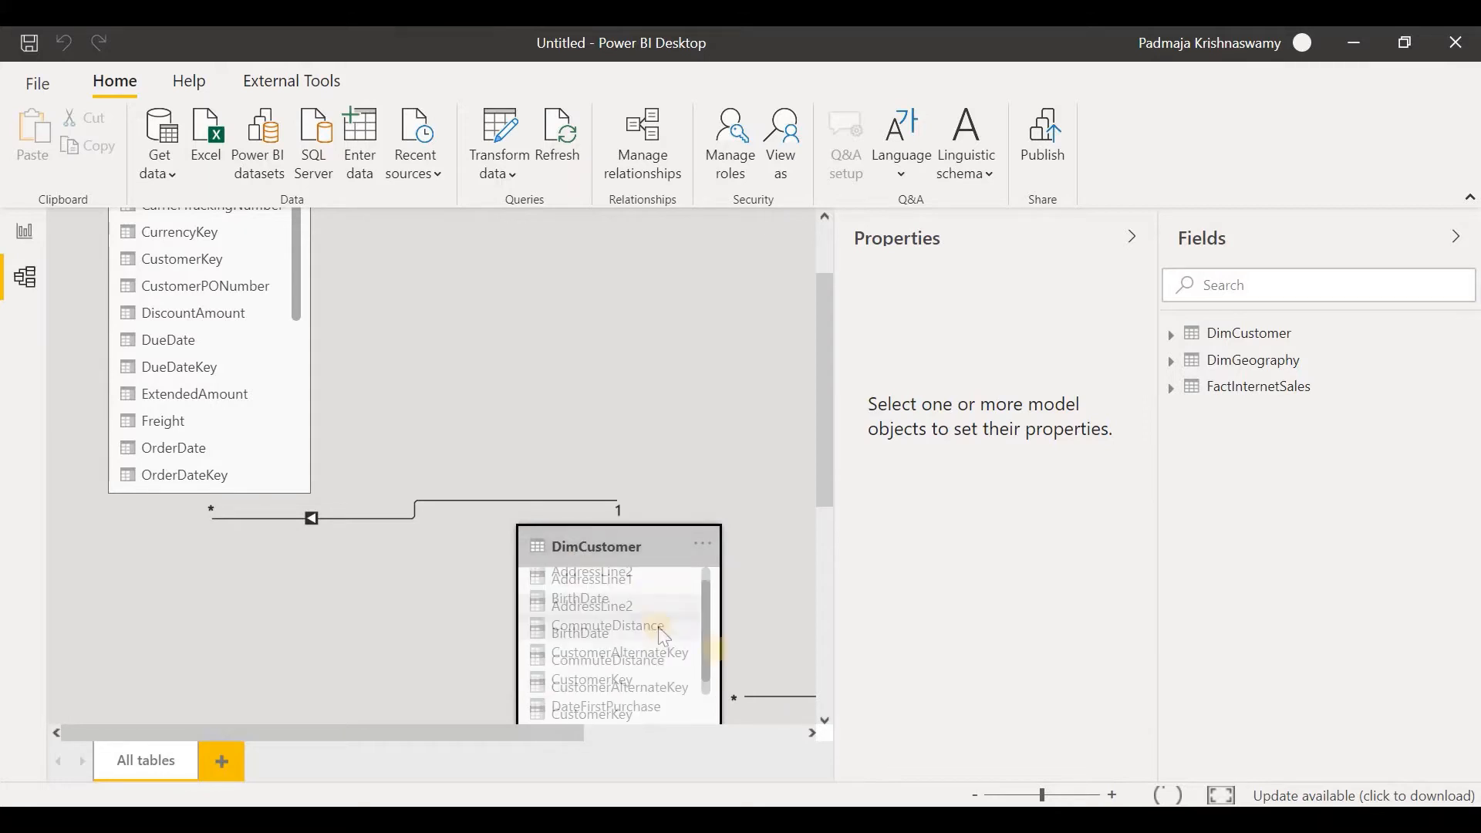
pyautogui.scroll(2, 463, 447)
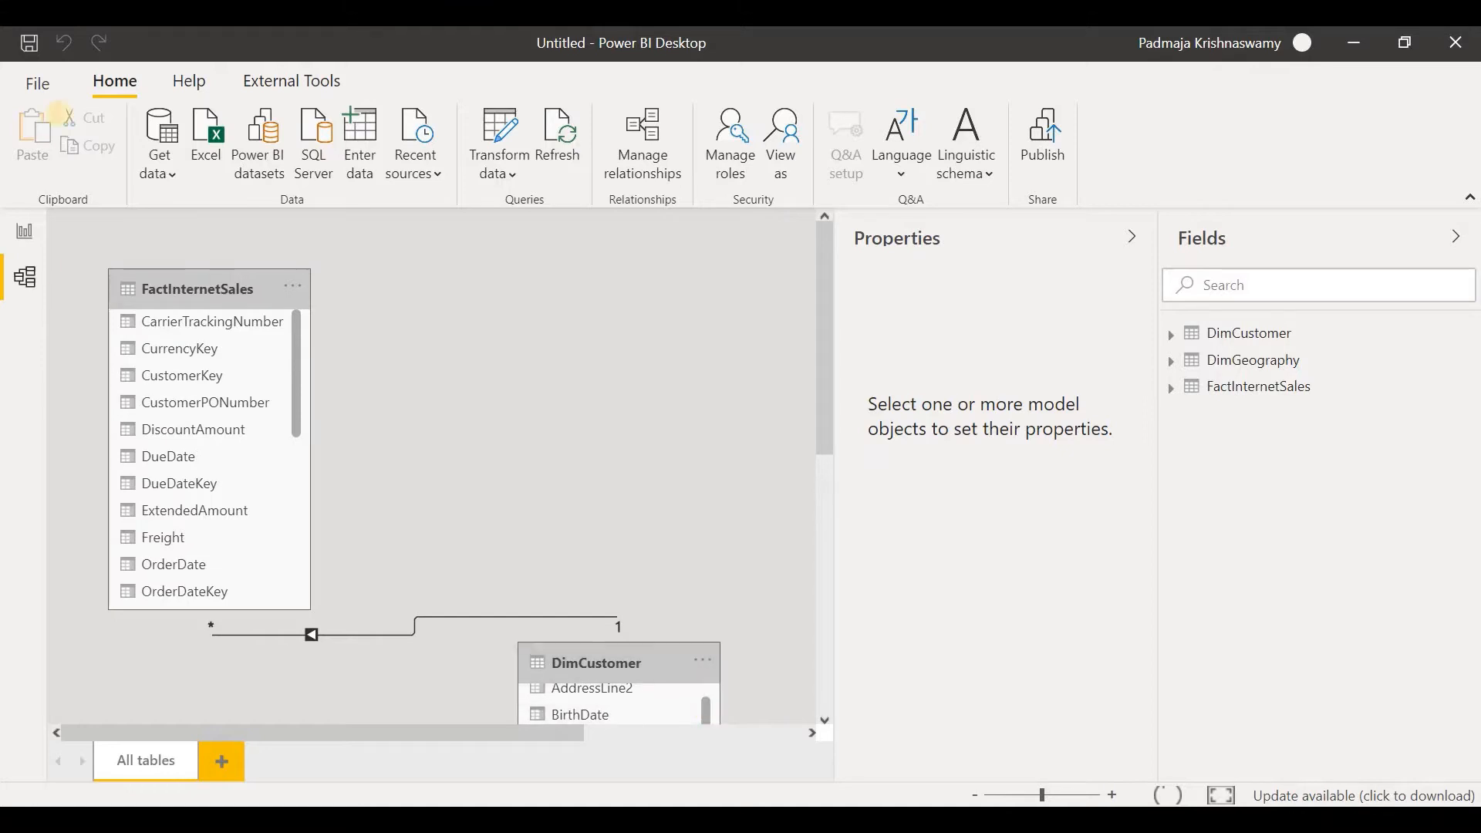
# Return to the report page and add a Key influencers visual to the canvas.
pyautogui.click(19, 239)
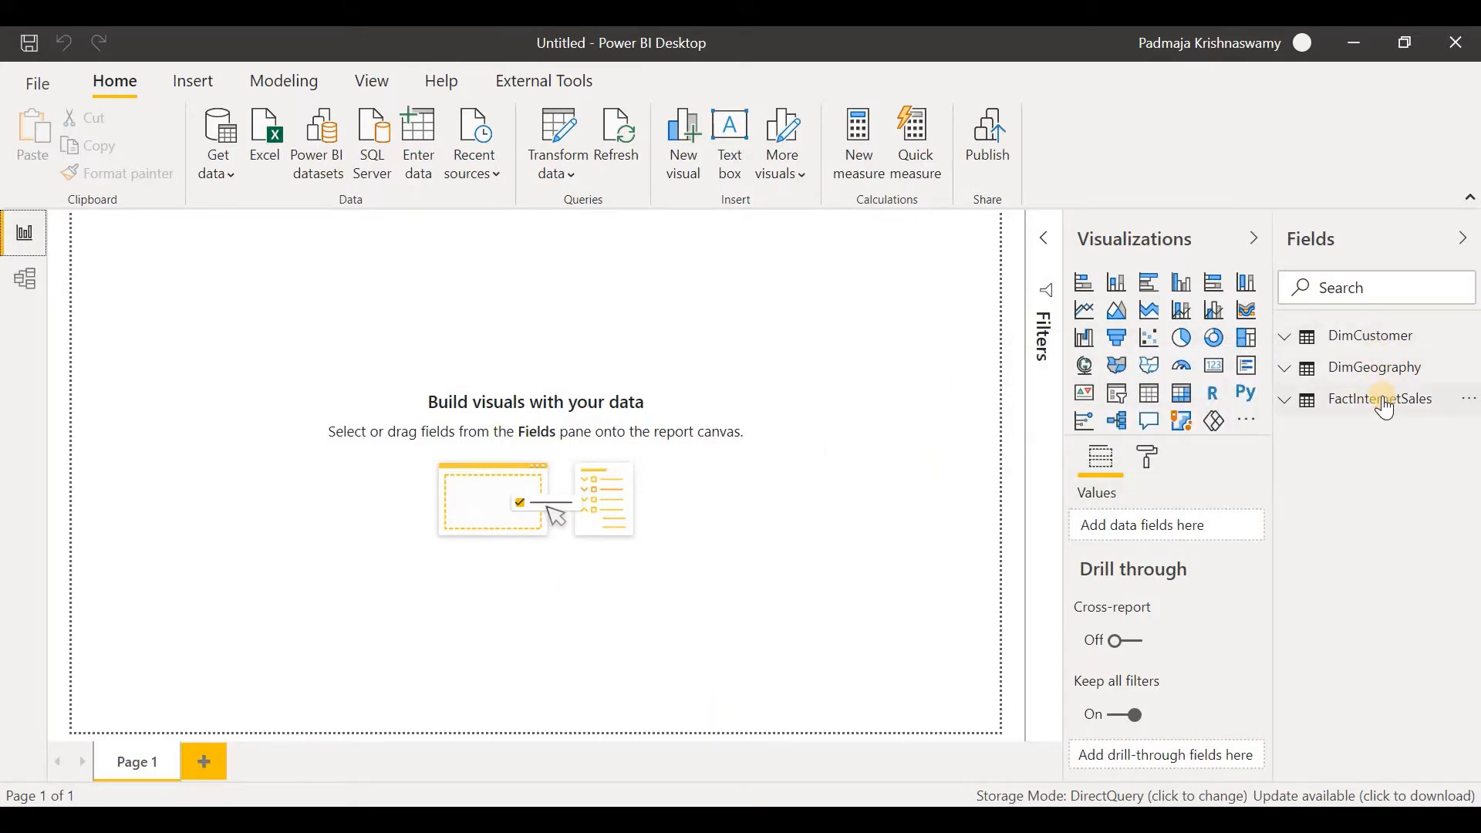
pyautogui.moveTo(1389, 409)
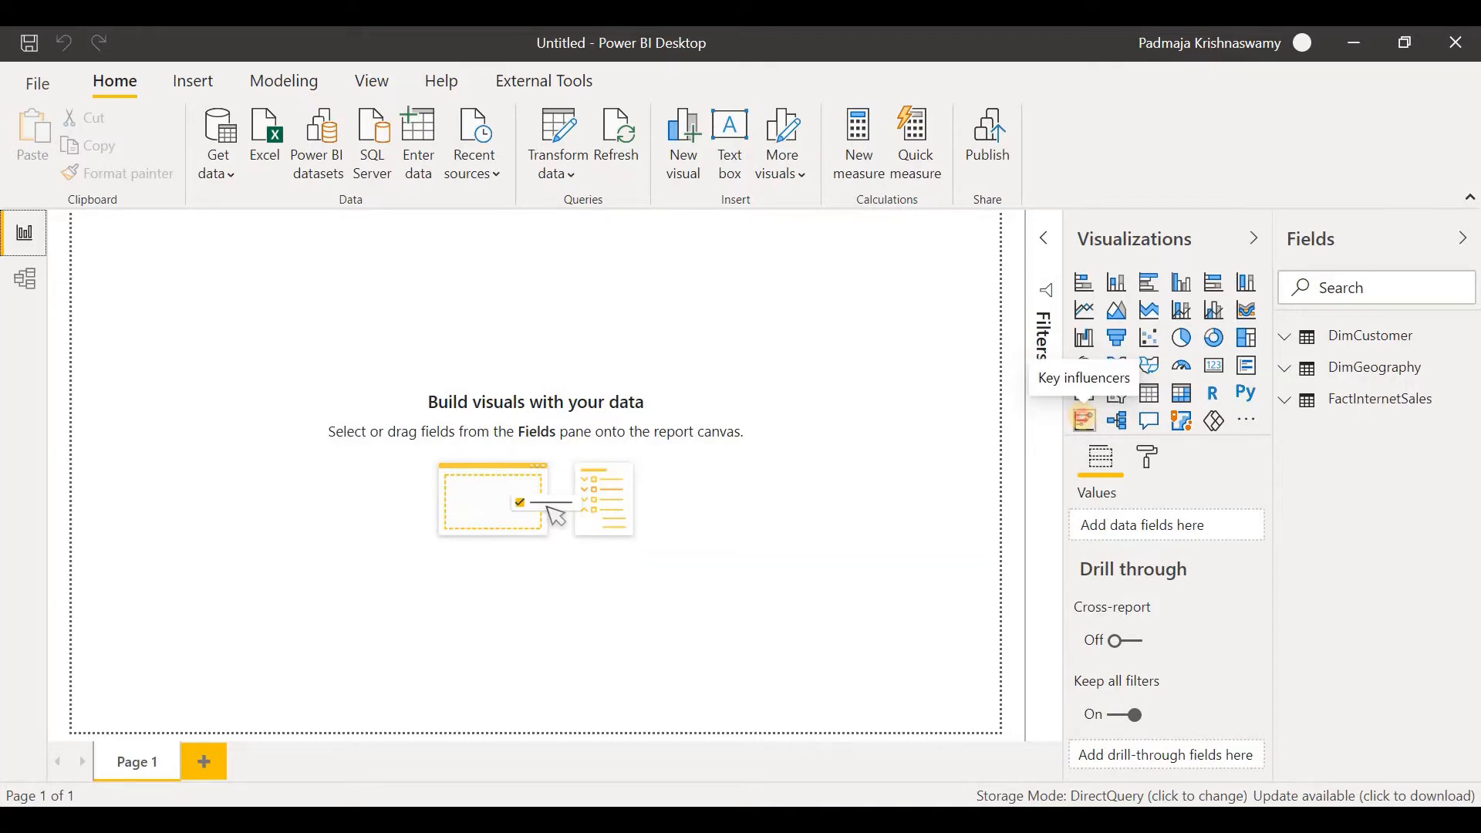
pyautogui.click(1085, 420)
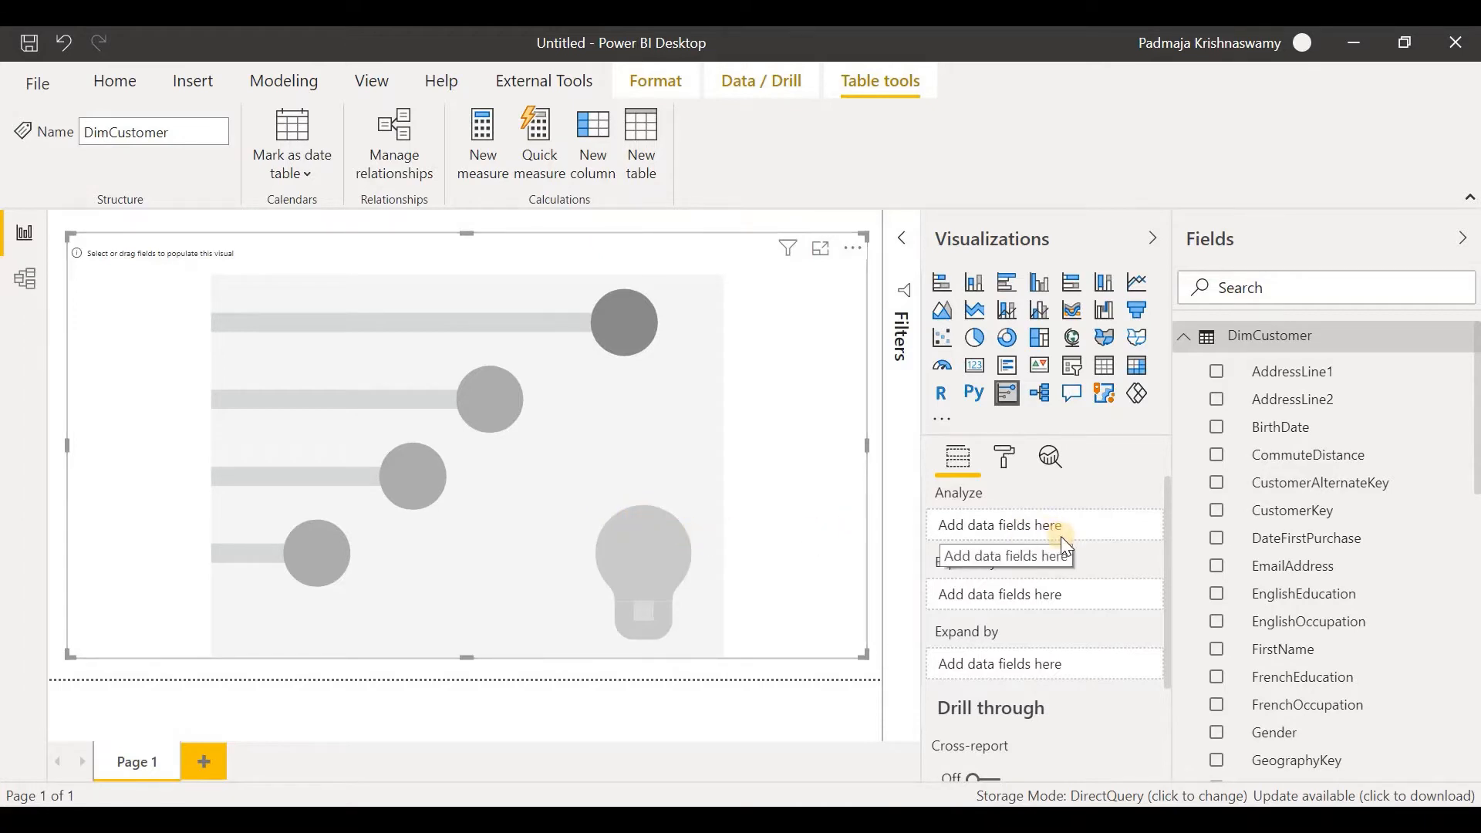
# Set SalesAmount from the FactInternetSales table as the field to analyze in the Key influencers visual.
pyautogui.click(1185, 337)
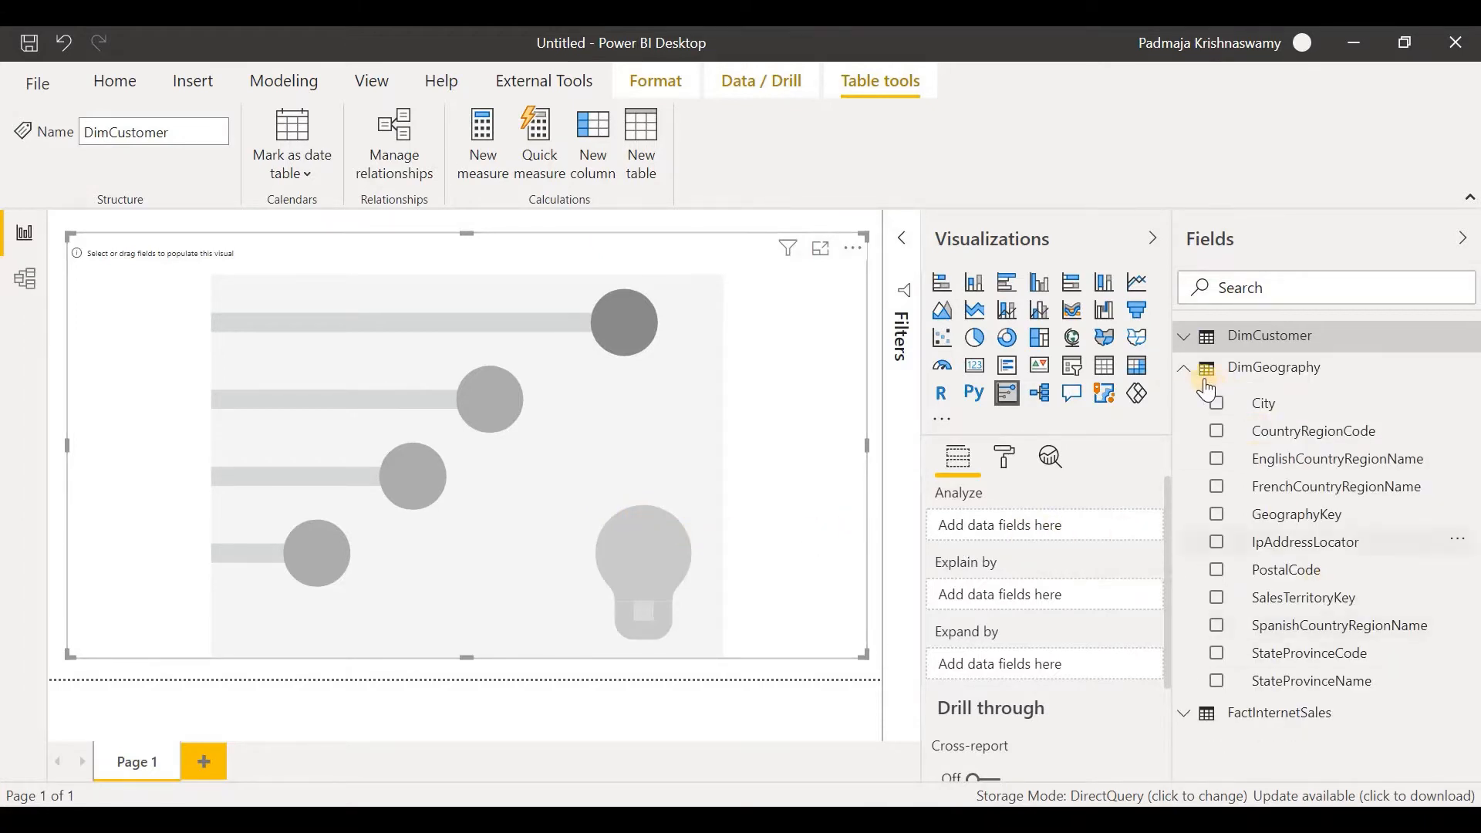
pyautogui.click(1185, 368)
pyautogui.click(1185, 399)
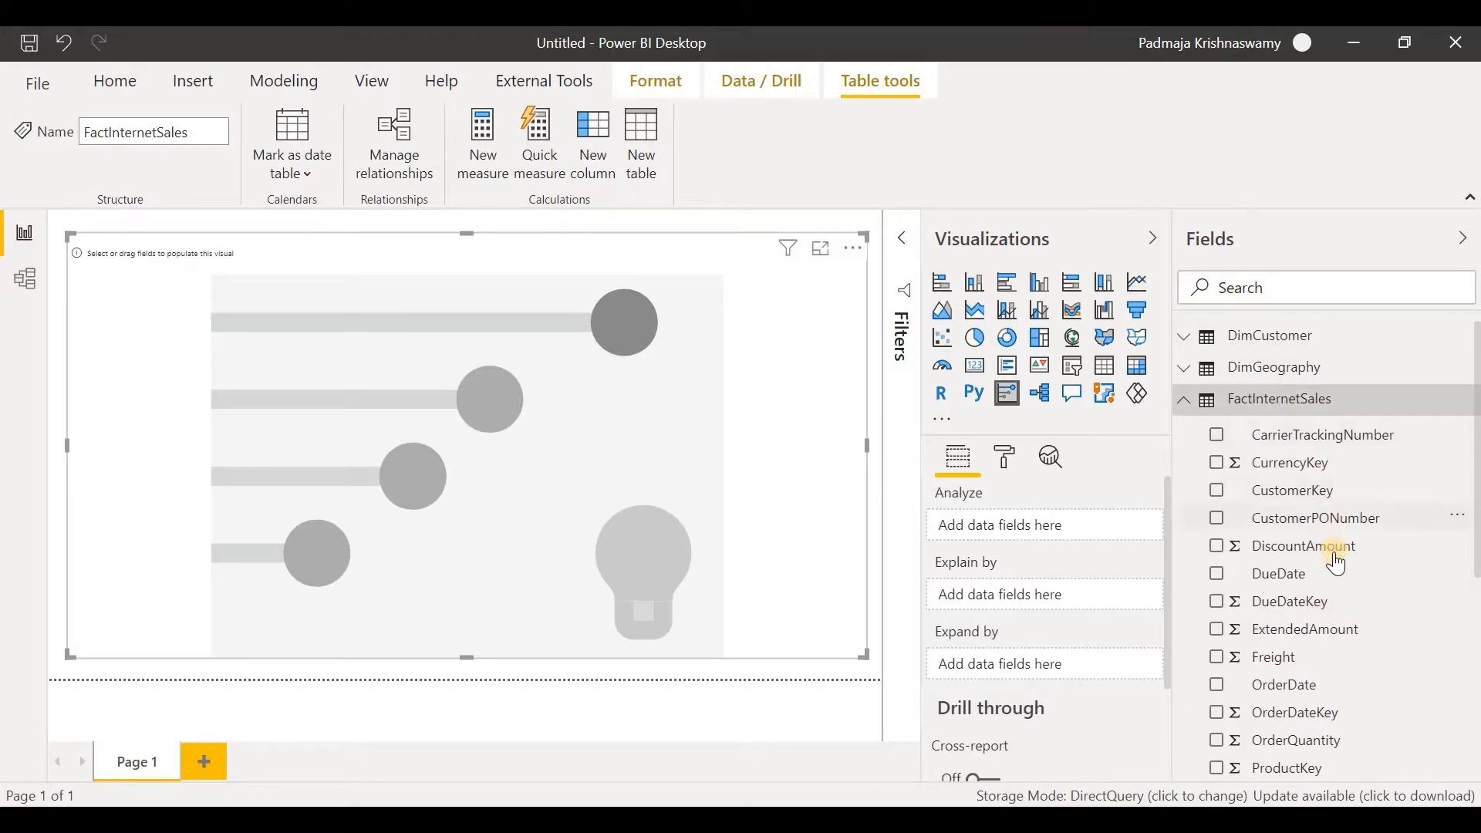
pyautogui.scroll(-4, 1333, 567)
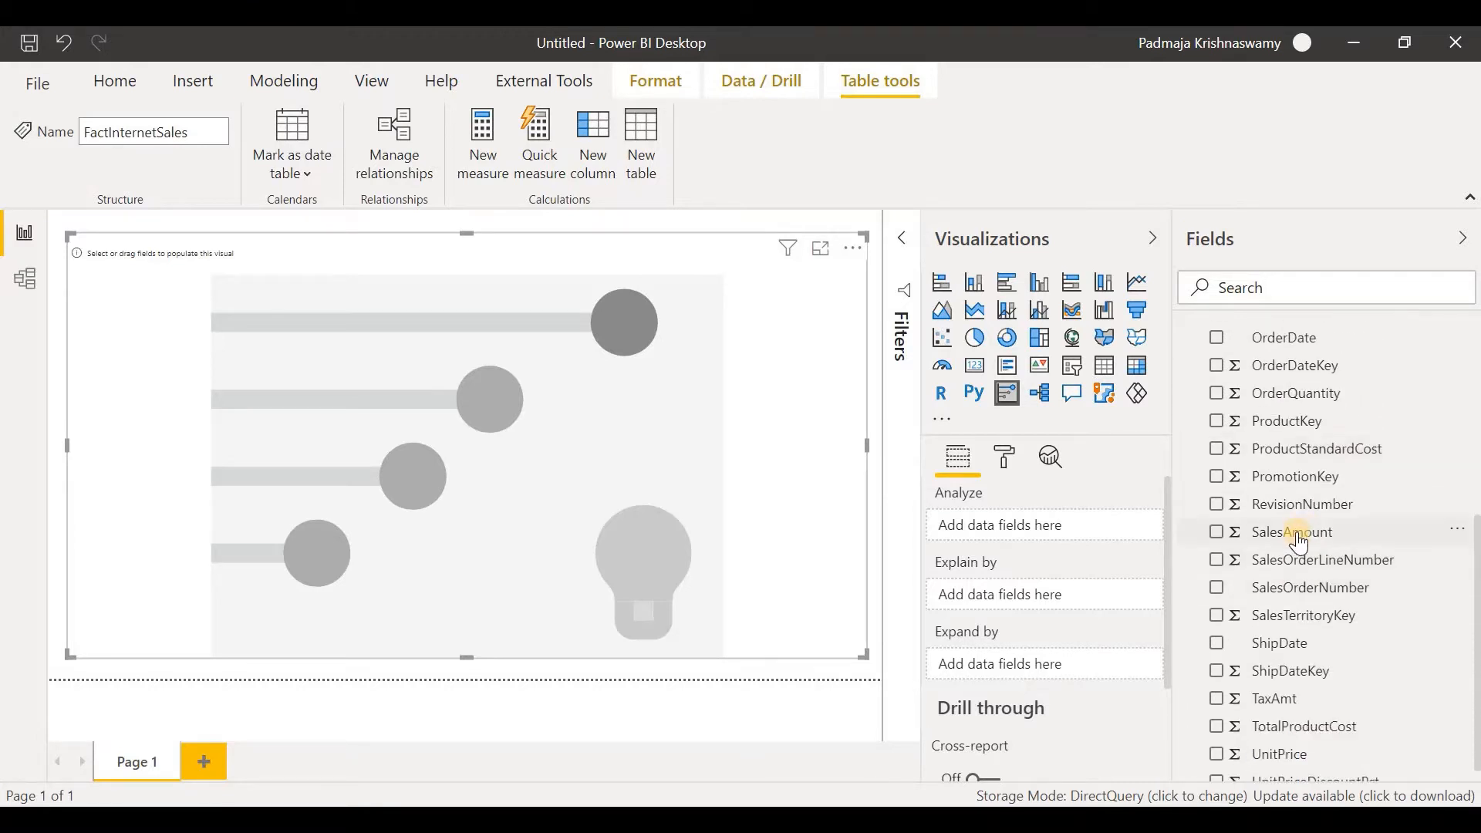
pyautogui.moveTo(1231, 551); pyautogui.dragTo(1042, 533)
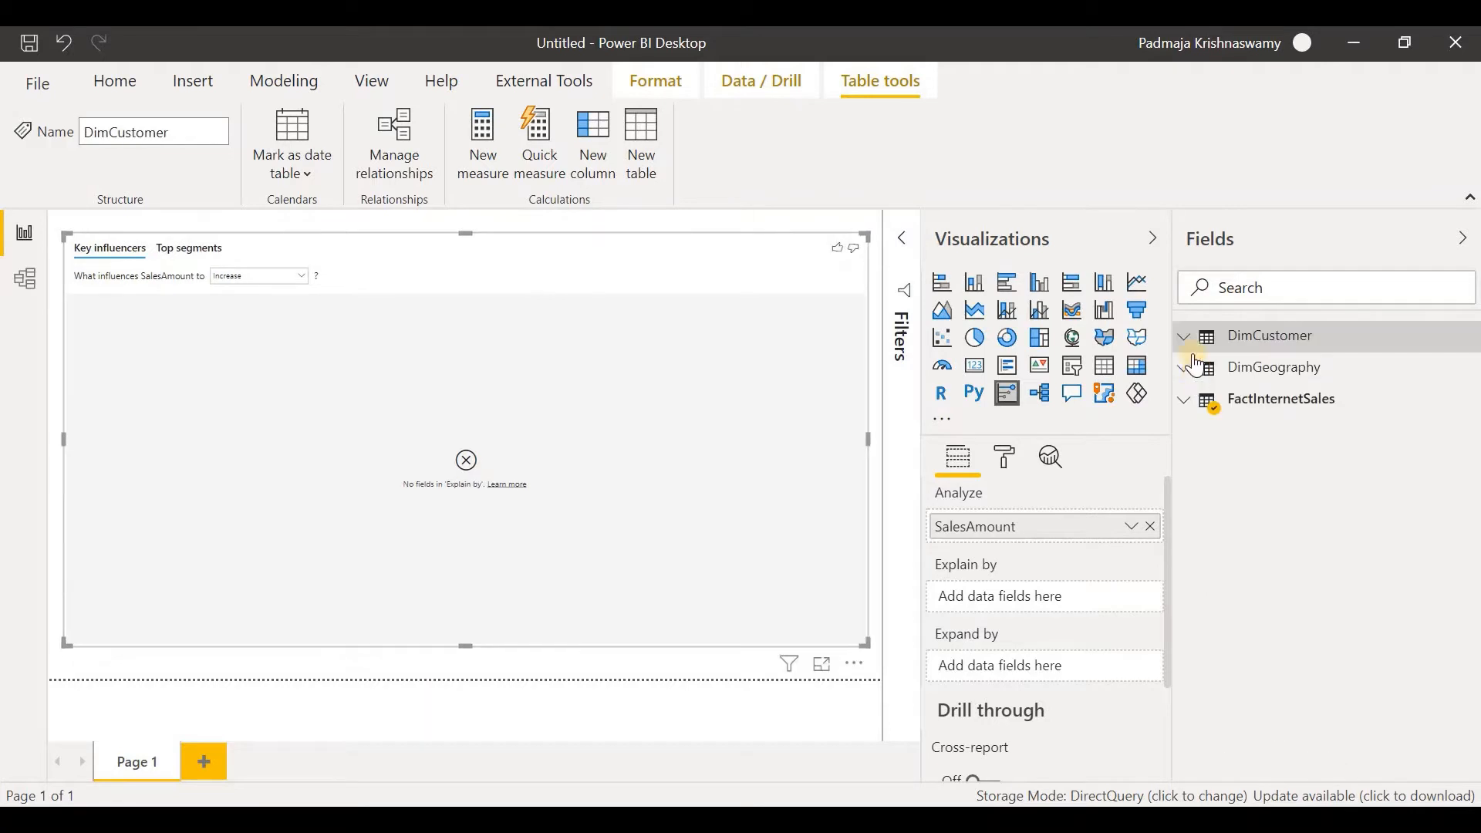
# Explain SalesAmount by BirthDate and YearlyIncome from DimCustomer, and set the summarization of SalesAmount to Sum.
pyautogui.click(1188, 338)
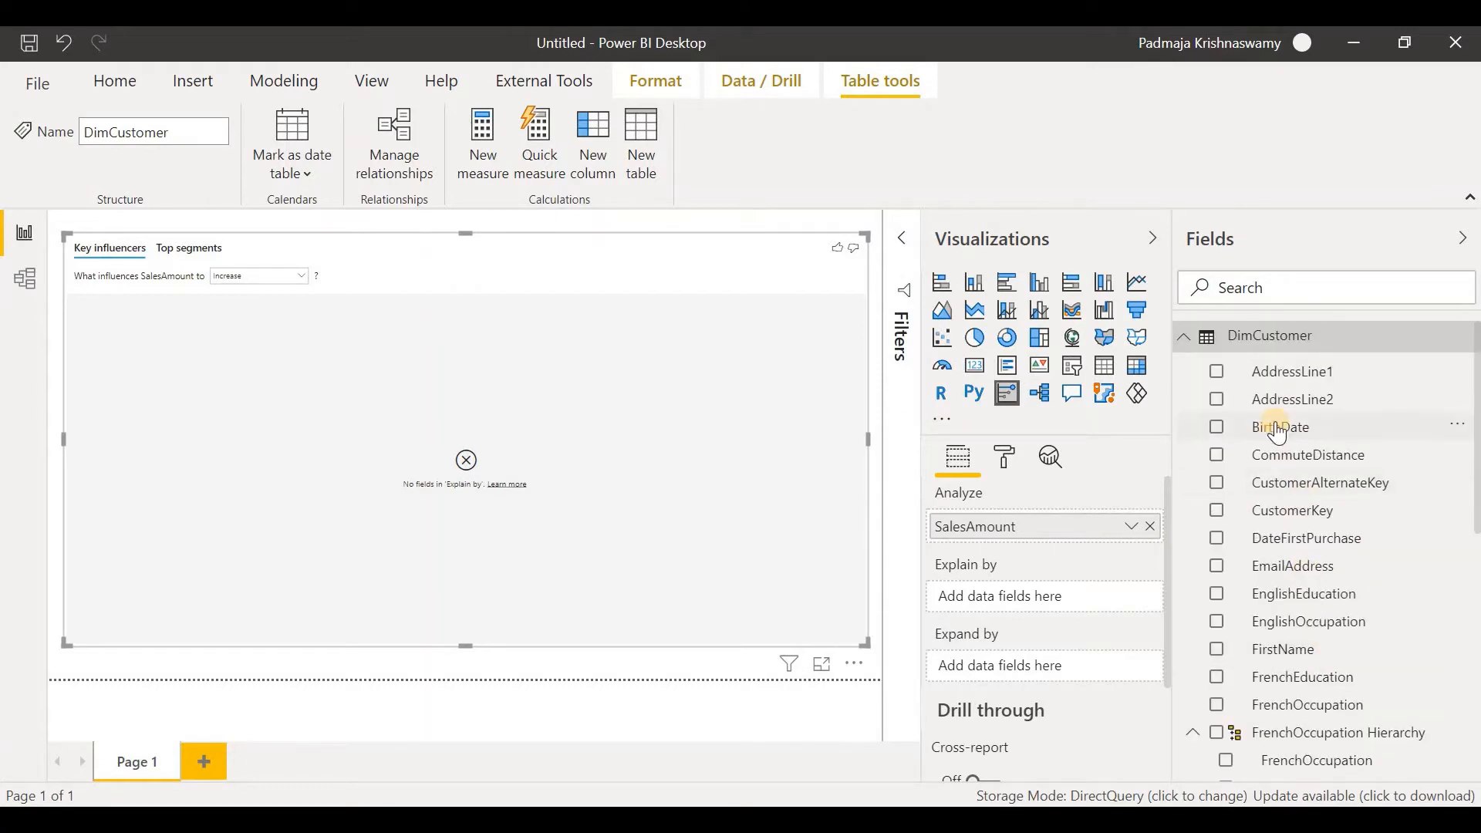
pyautogui.moveTo(1278, 433); pyautogui.dragTo(1022, 612)
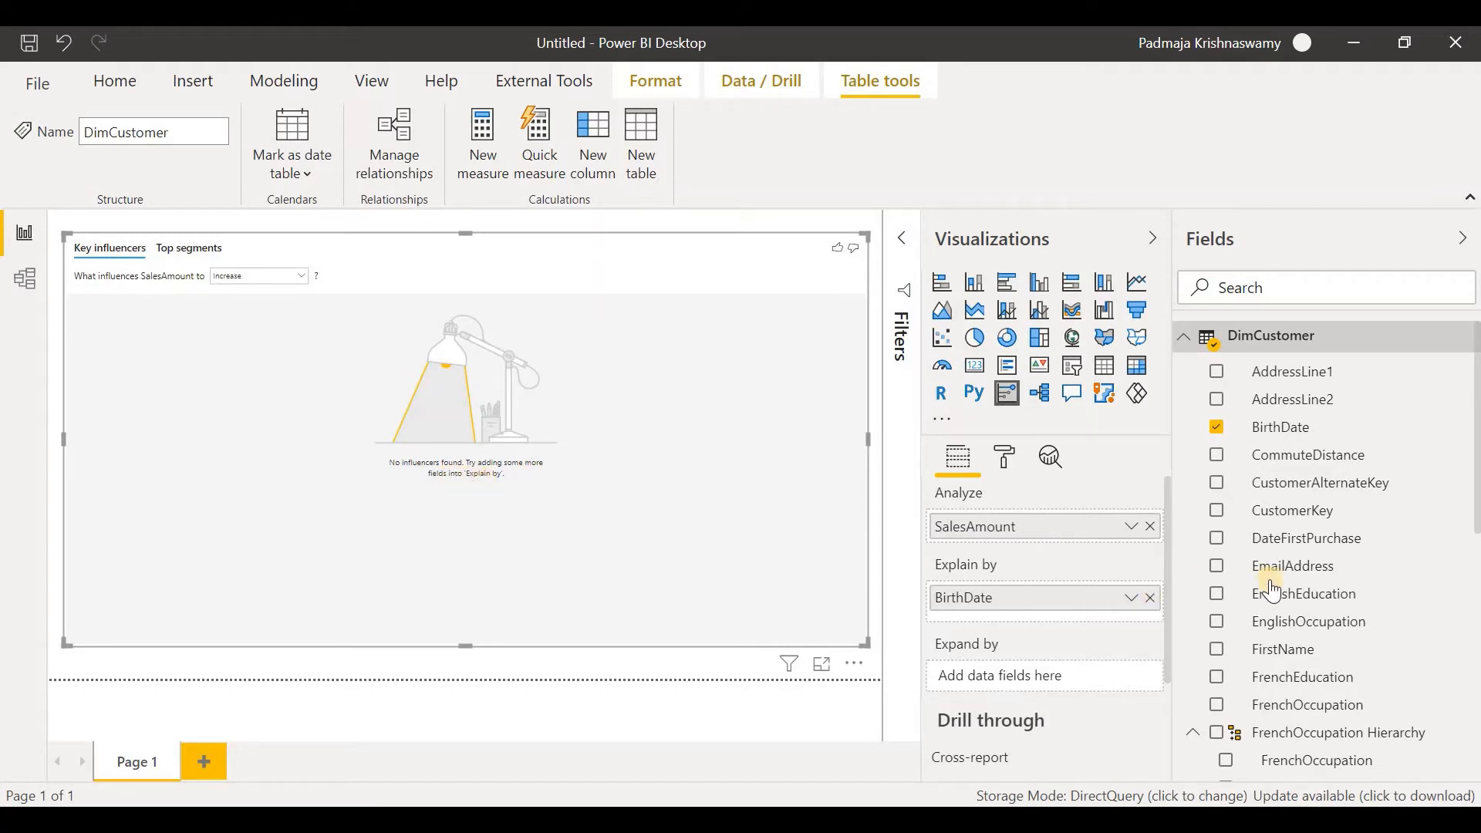
pyautogui.scroll(-5, 1250, 617)
pyautogui.moveTo(1283, 698); pyautogui.dragTo(972, 605)
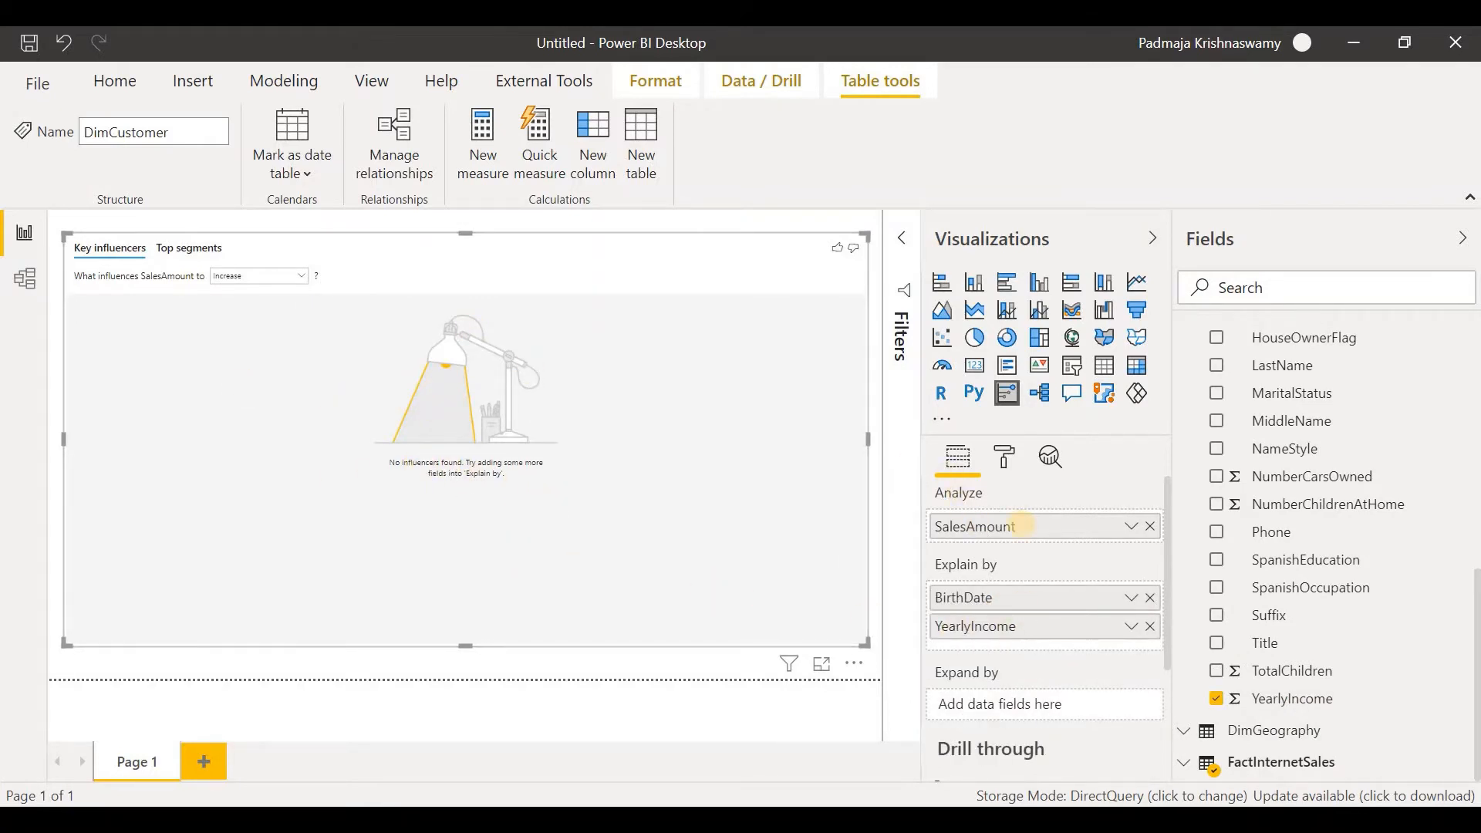
pyautogui.rightClick(1023, 528)
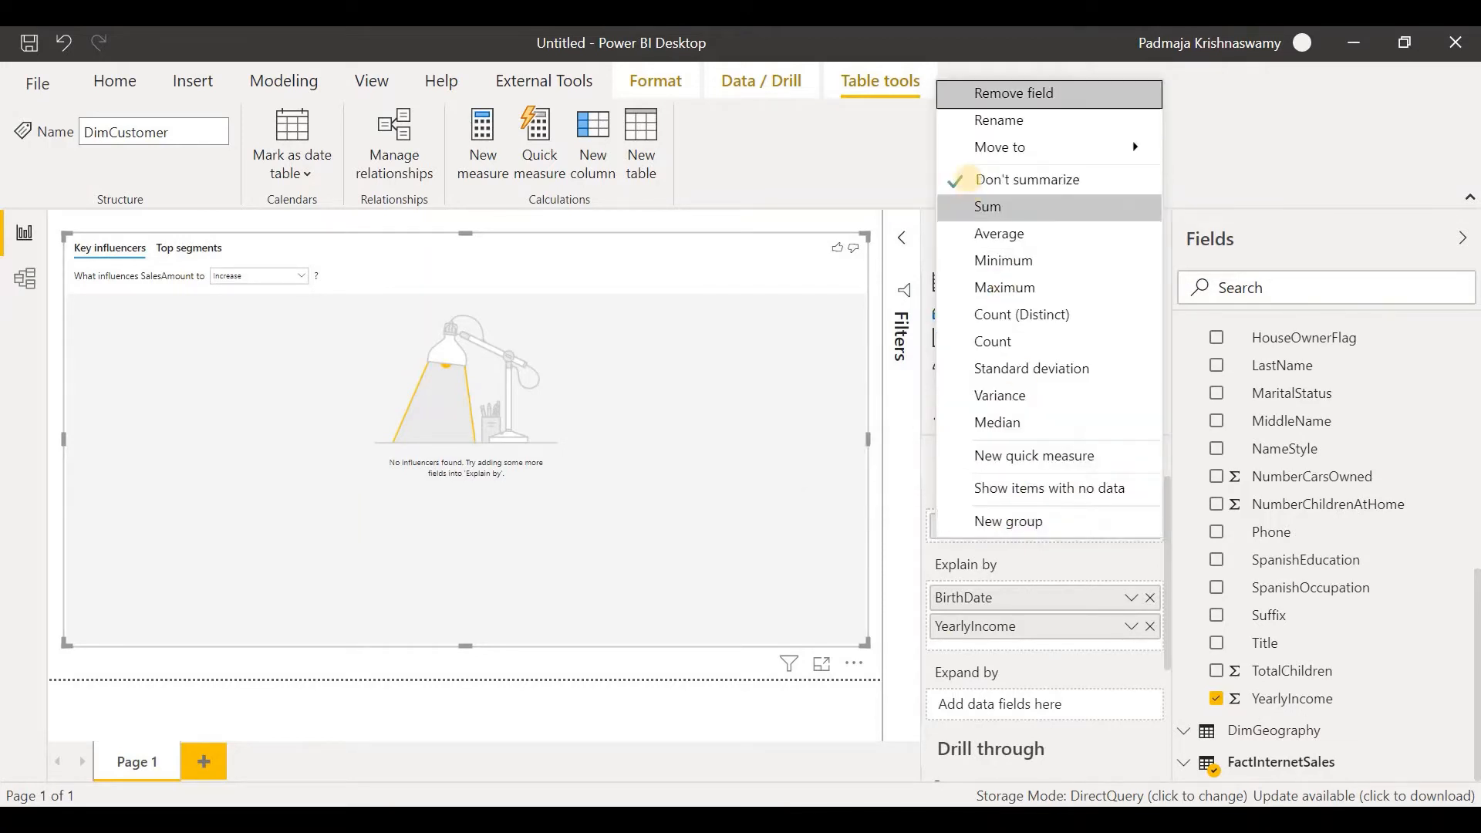
pyautogui.click(985, 210)
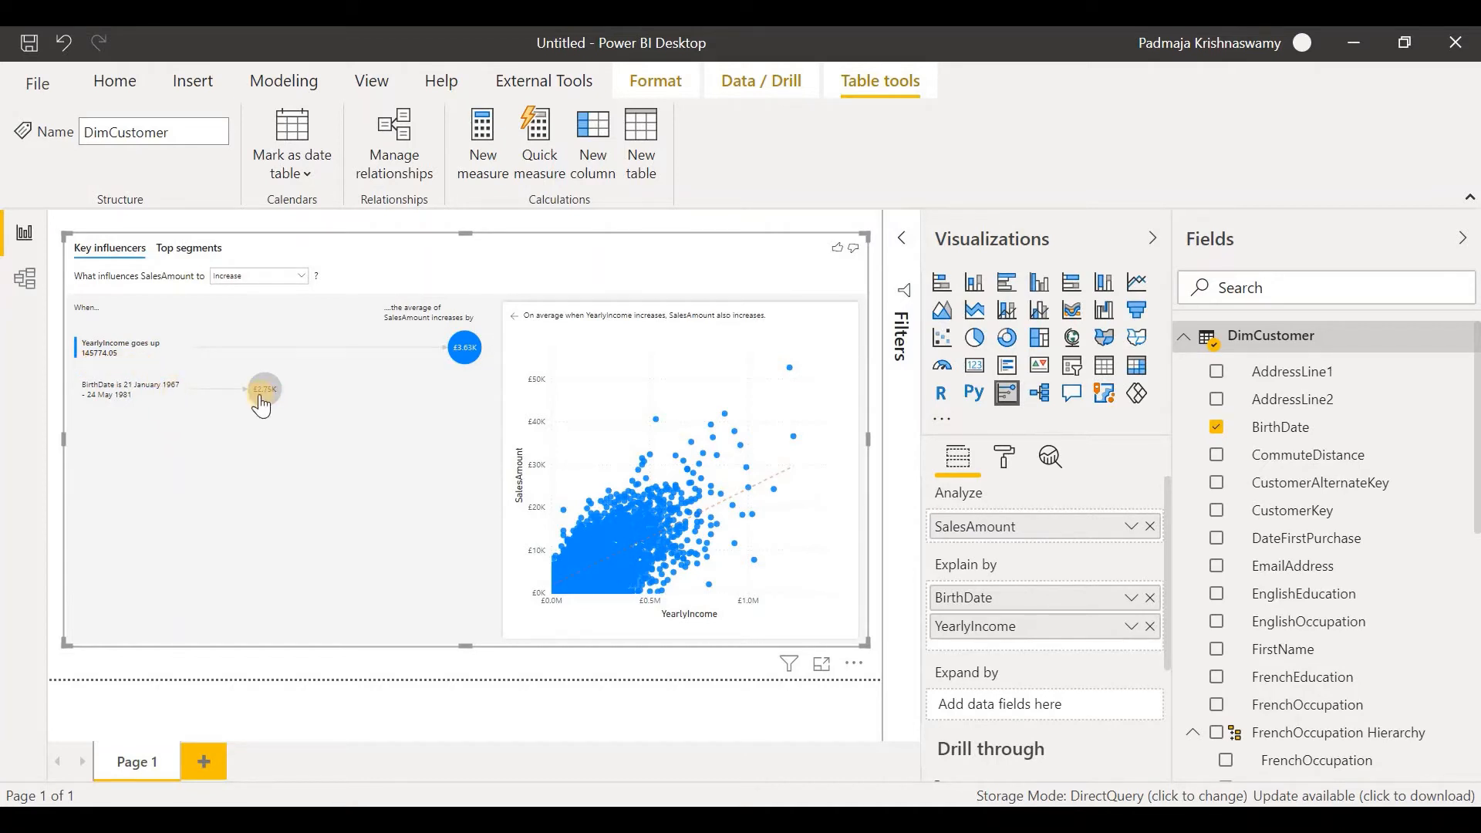
# Examine the chart for the BirthDate influencer, and return to the YearlyIncome influencer's scatter plot.
pyautogui.moveTo(267, 404)
pyautogui.click(262, 392)
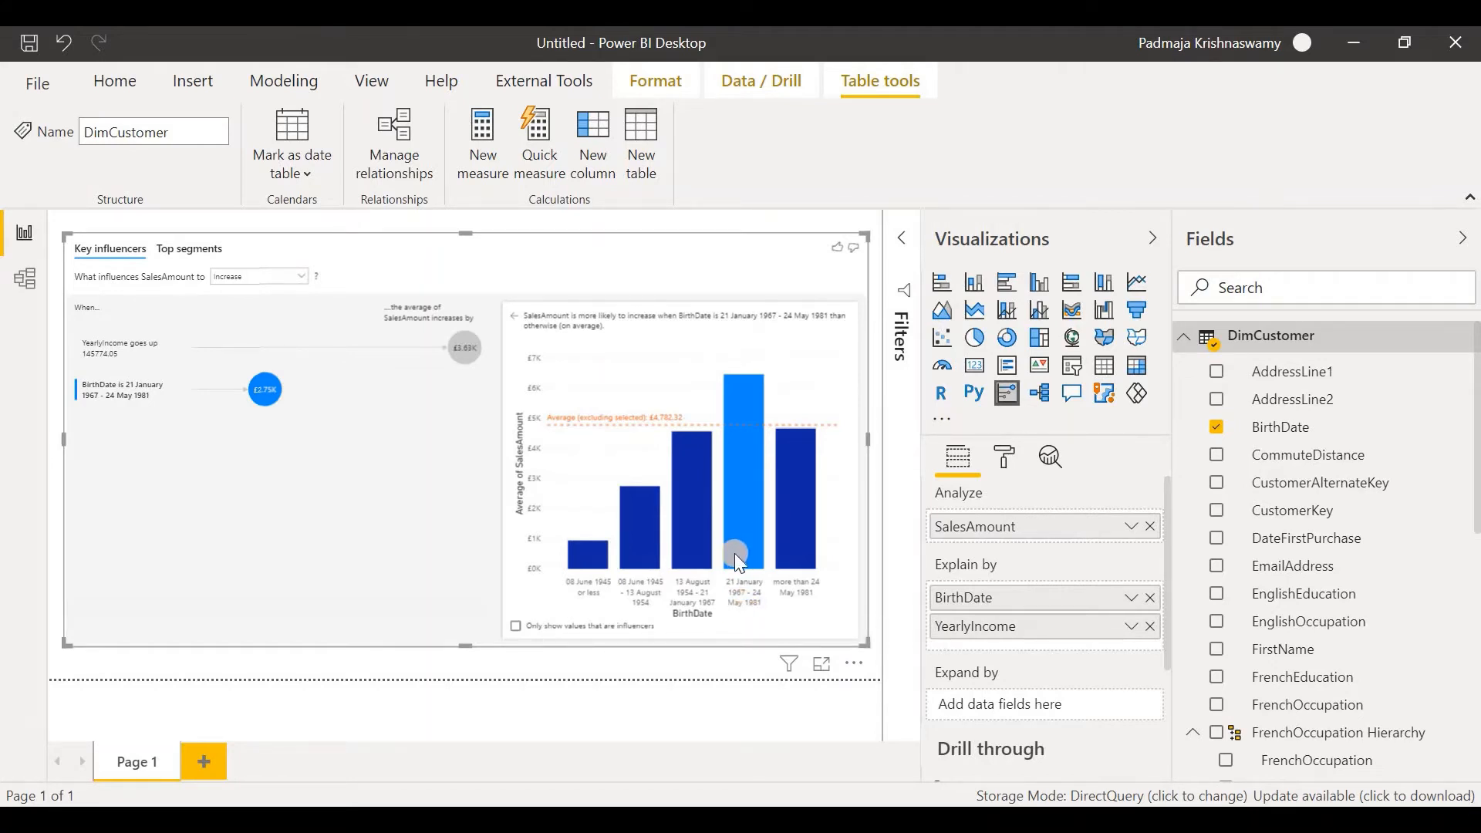
pyautogui.click(123, 349)
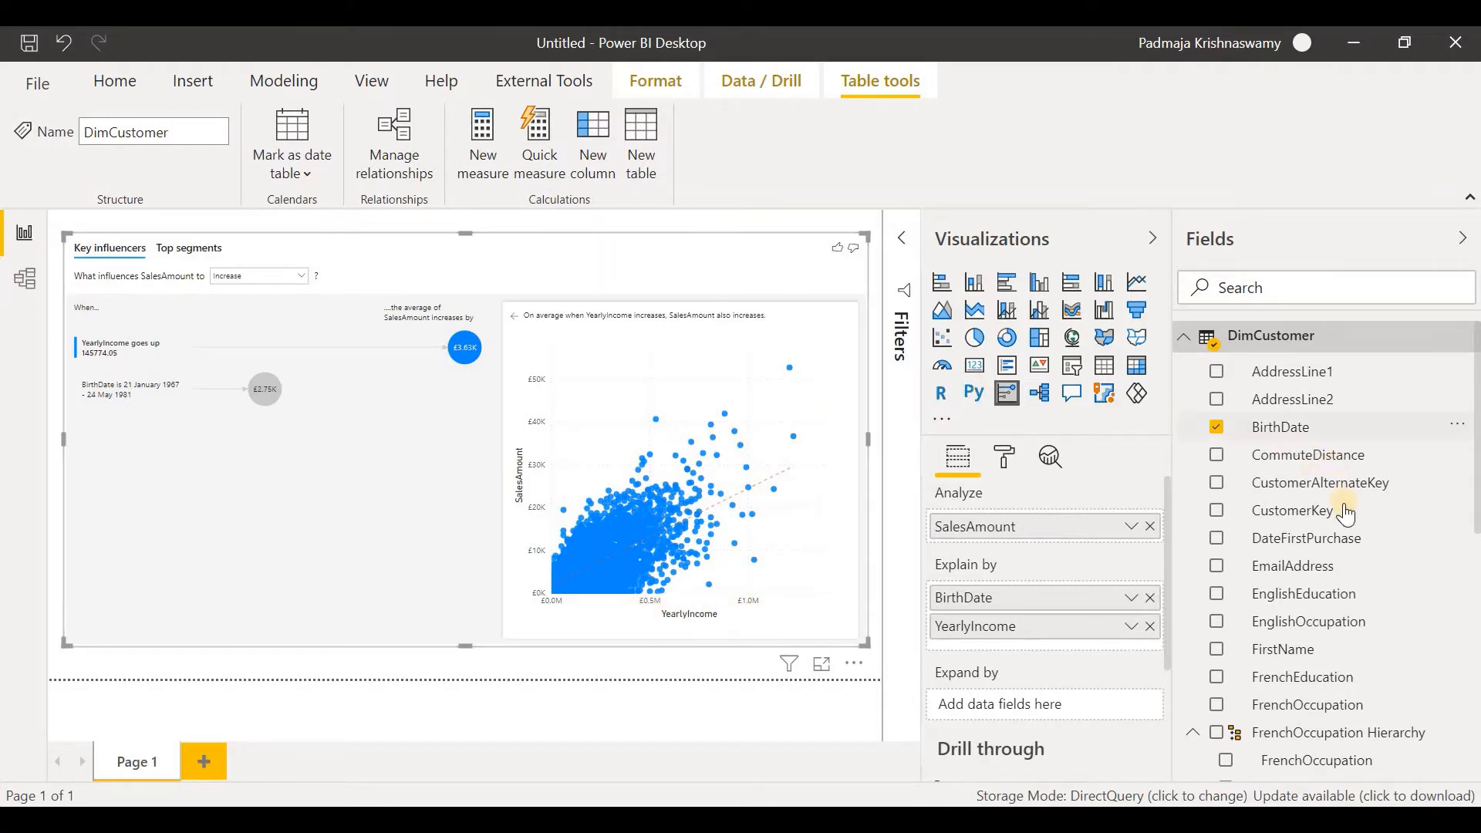
# Add EnglishEducation from DimCustomer to the Explain by fields and show the chart of the Bachelors influencer.
pyautogui.scroll(-5, 1350, 512)
pyautogui.scroll(3, 1258, 474)
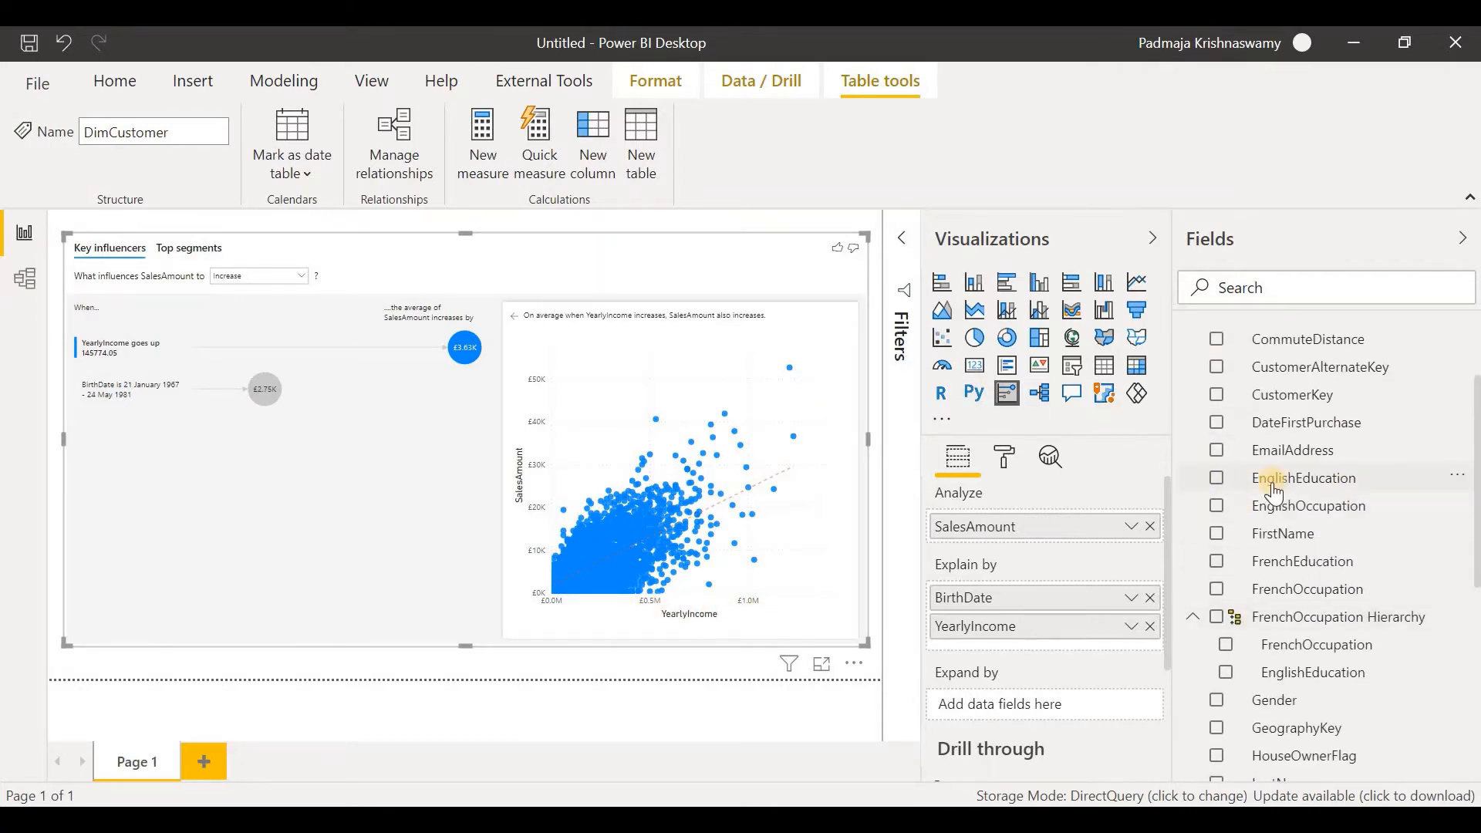
pyautogui.moveTo(1283, 485); pyautogui.dragTo(1046, 656)
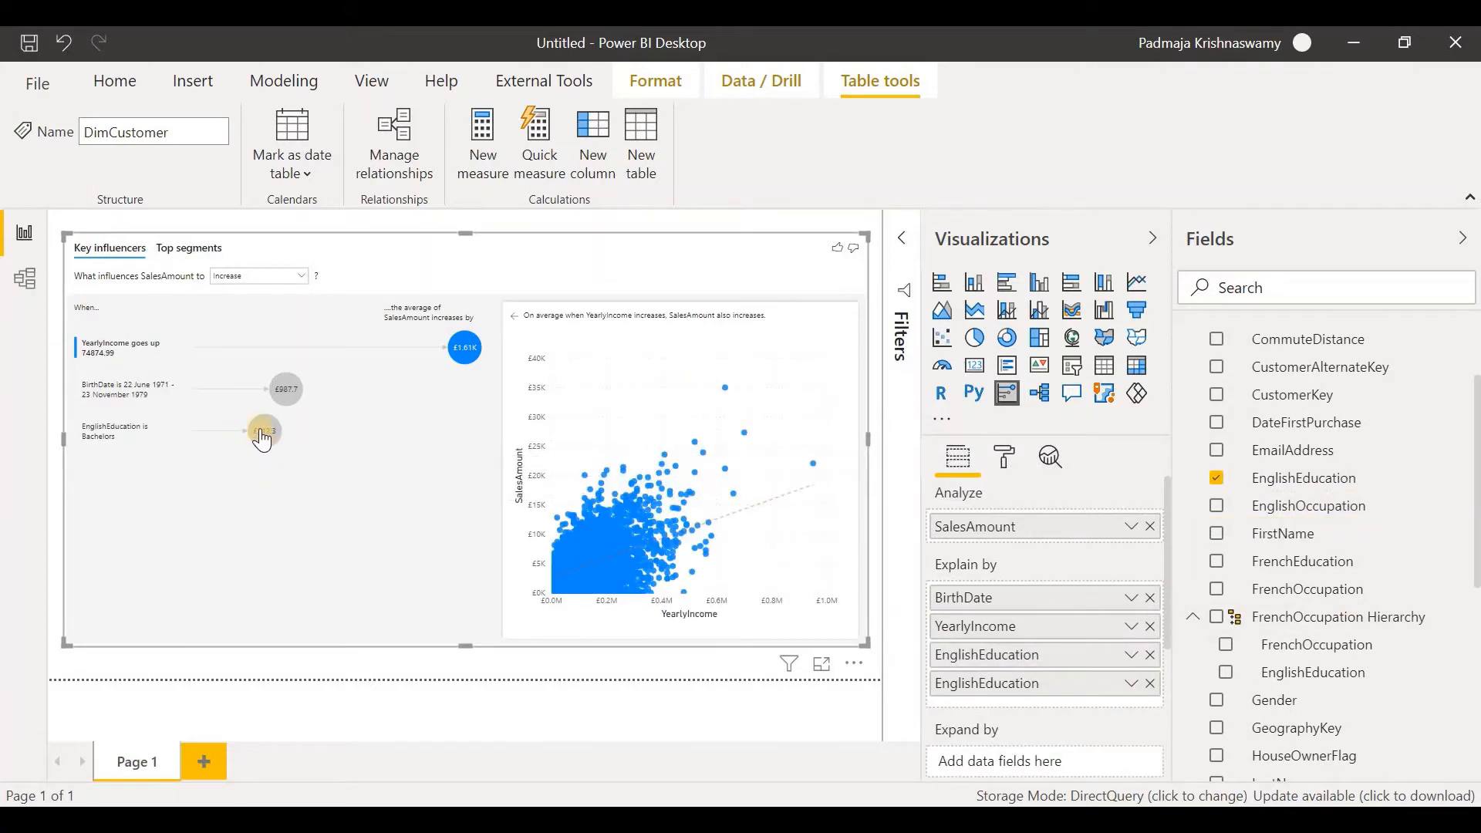
pyautogui.click(269, 440)
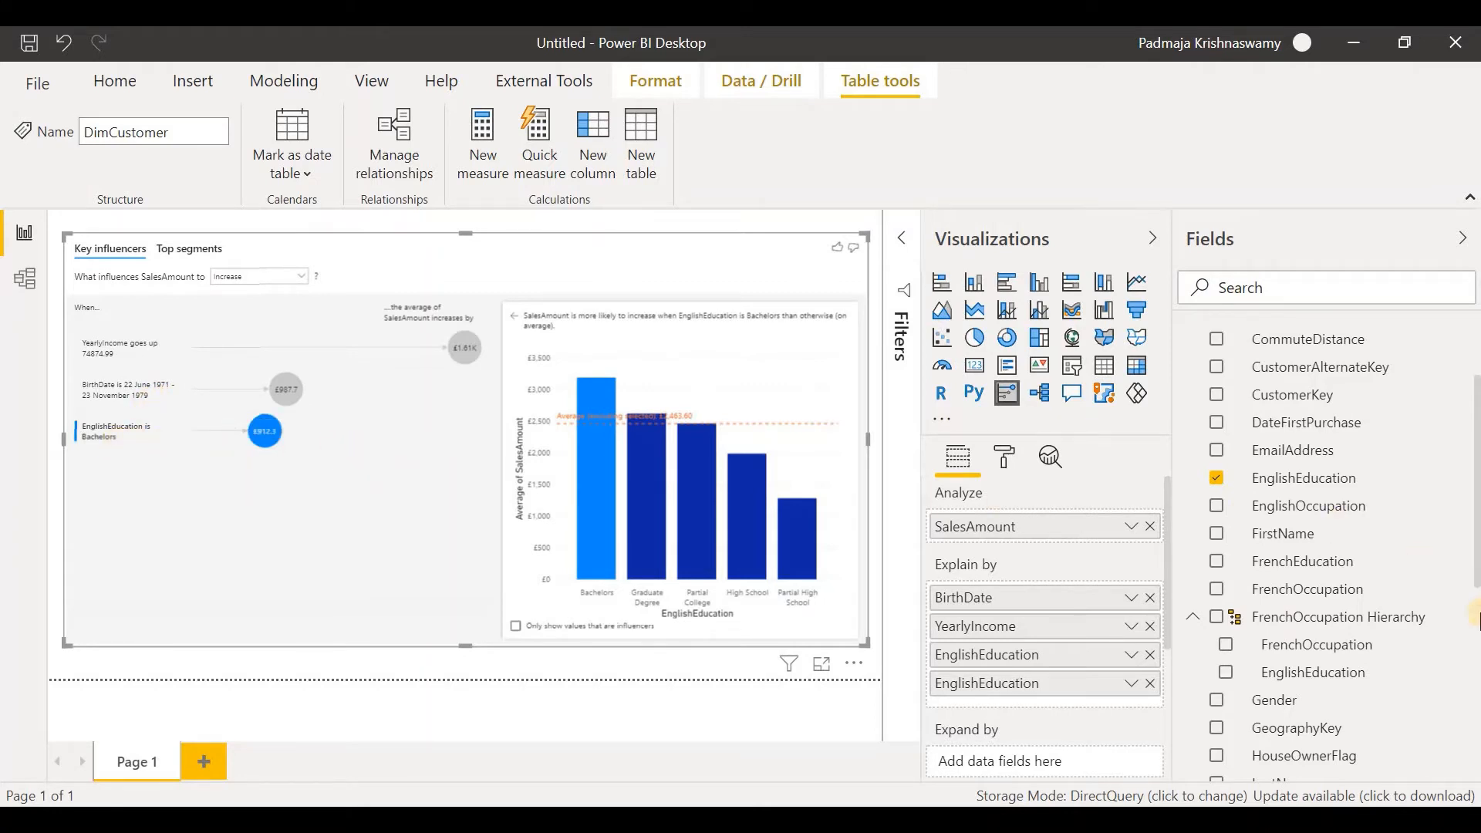
# Try to add Gender from DimCustomer to the Explain by fields of the Key influencers visual.
pyautogui.scroll(-5, 1424, 583)
pyautogui.scroll(3, 1423, 583)
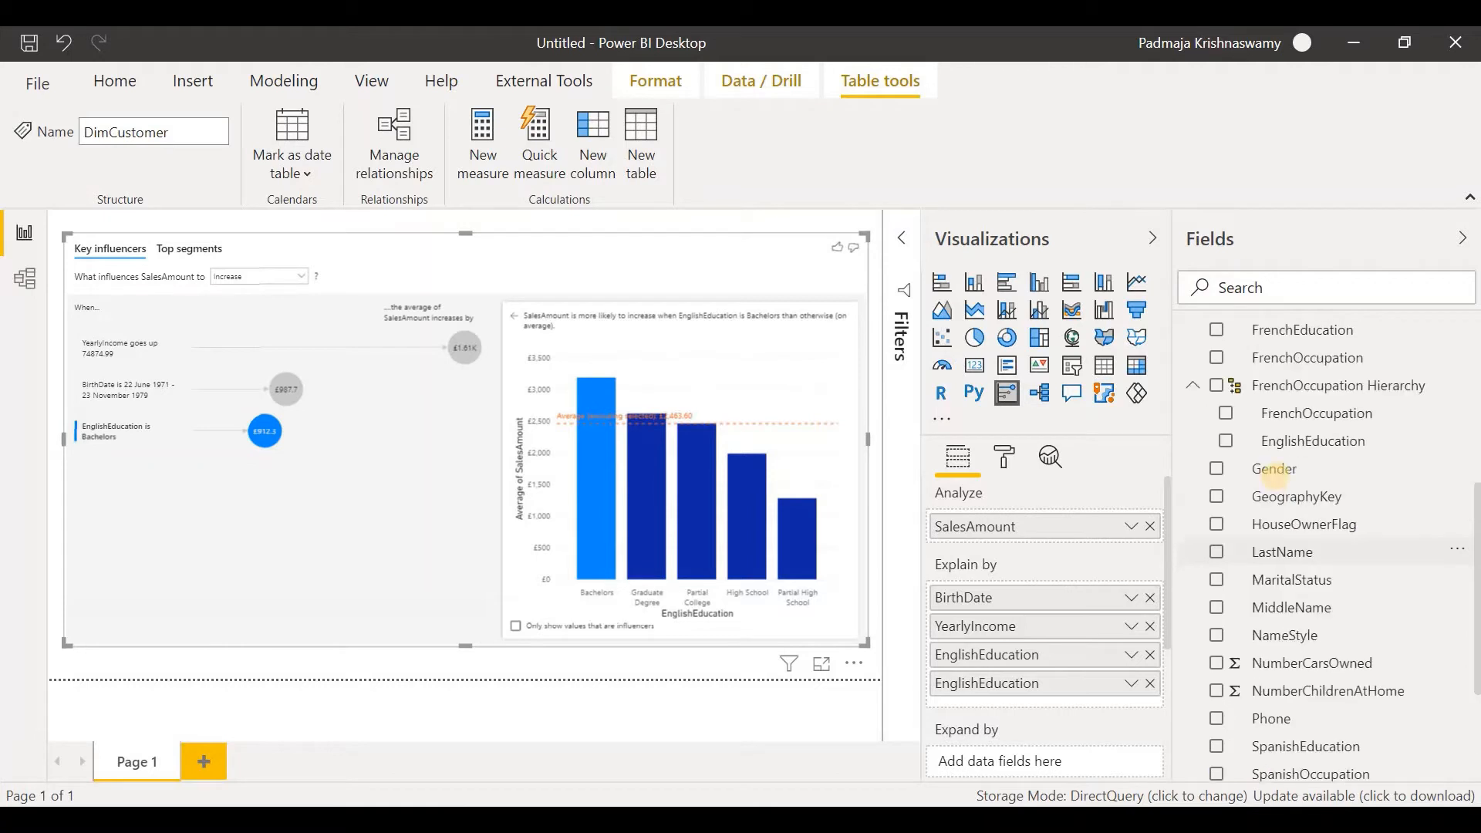
pyautogui.moveTo(1275, 469); pyautogui.dragTo(1034, 714)
# Add NumberChildrenAtHome from DimCustomer to the Explain by fields and show the chart of its influencer.
pyautogui.scroll(-1, 1379, 658)
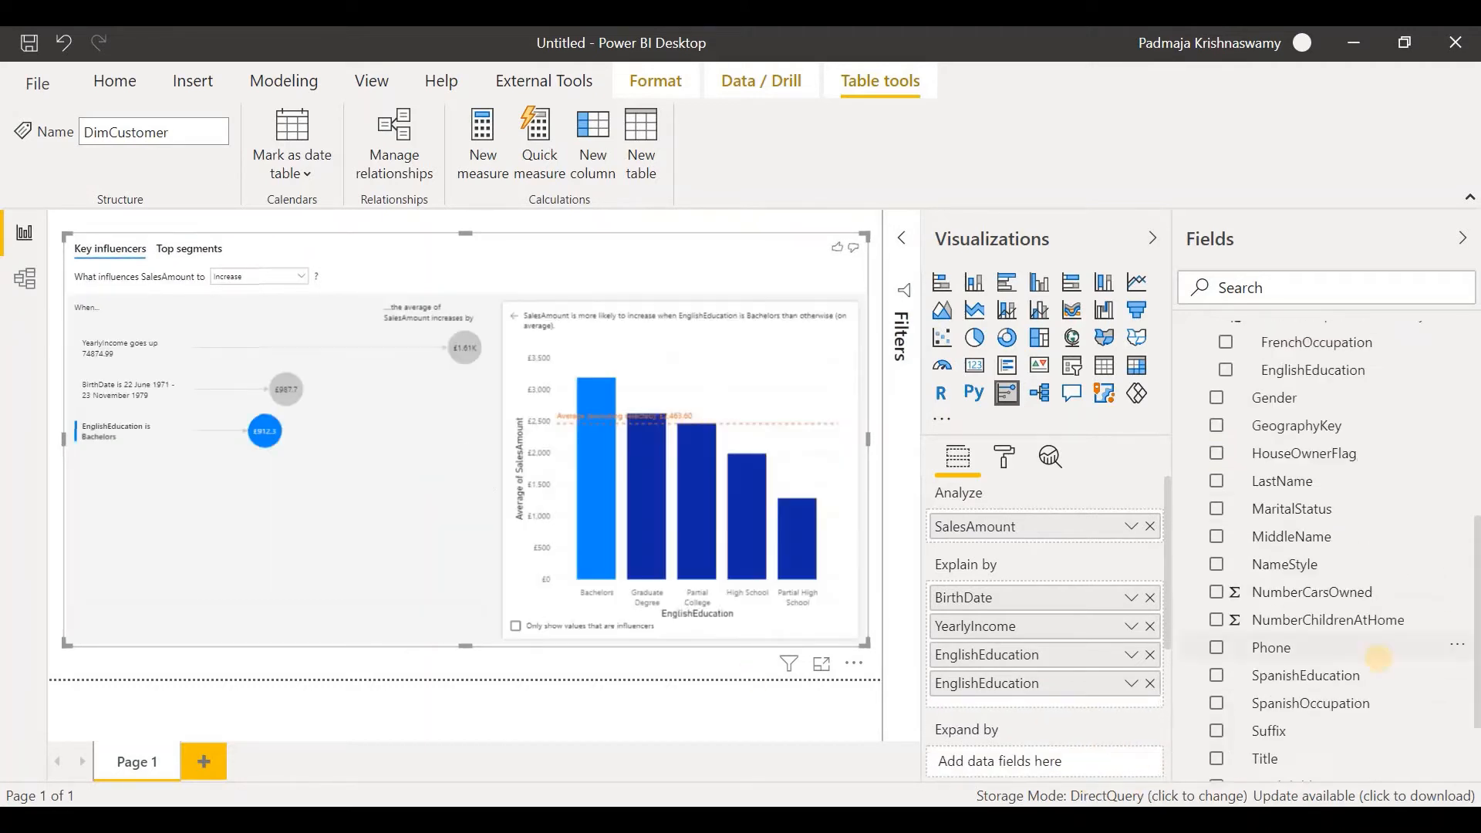
pyautogui.scroll(-2, 1379, 658)
pyautogui.moveTo(1324, 503); pyautogui.dragTo(1046, 714)
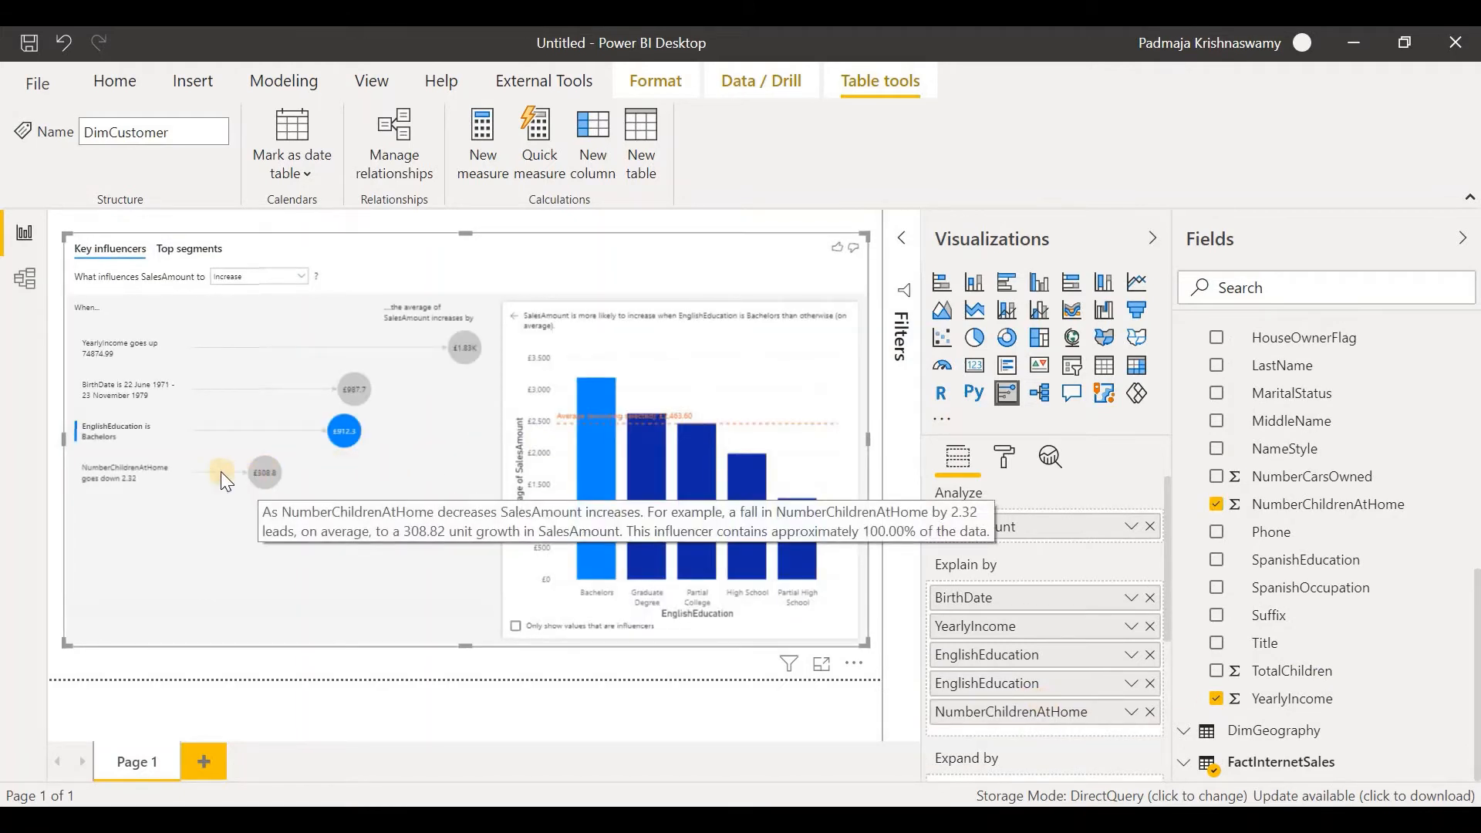
pyautogui.click(220, 471)
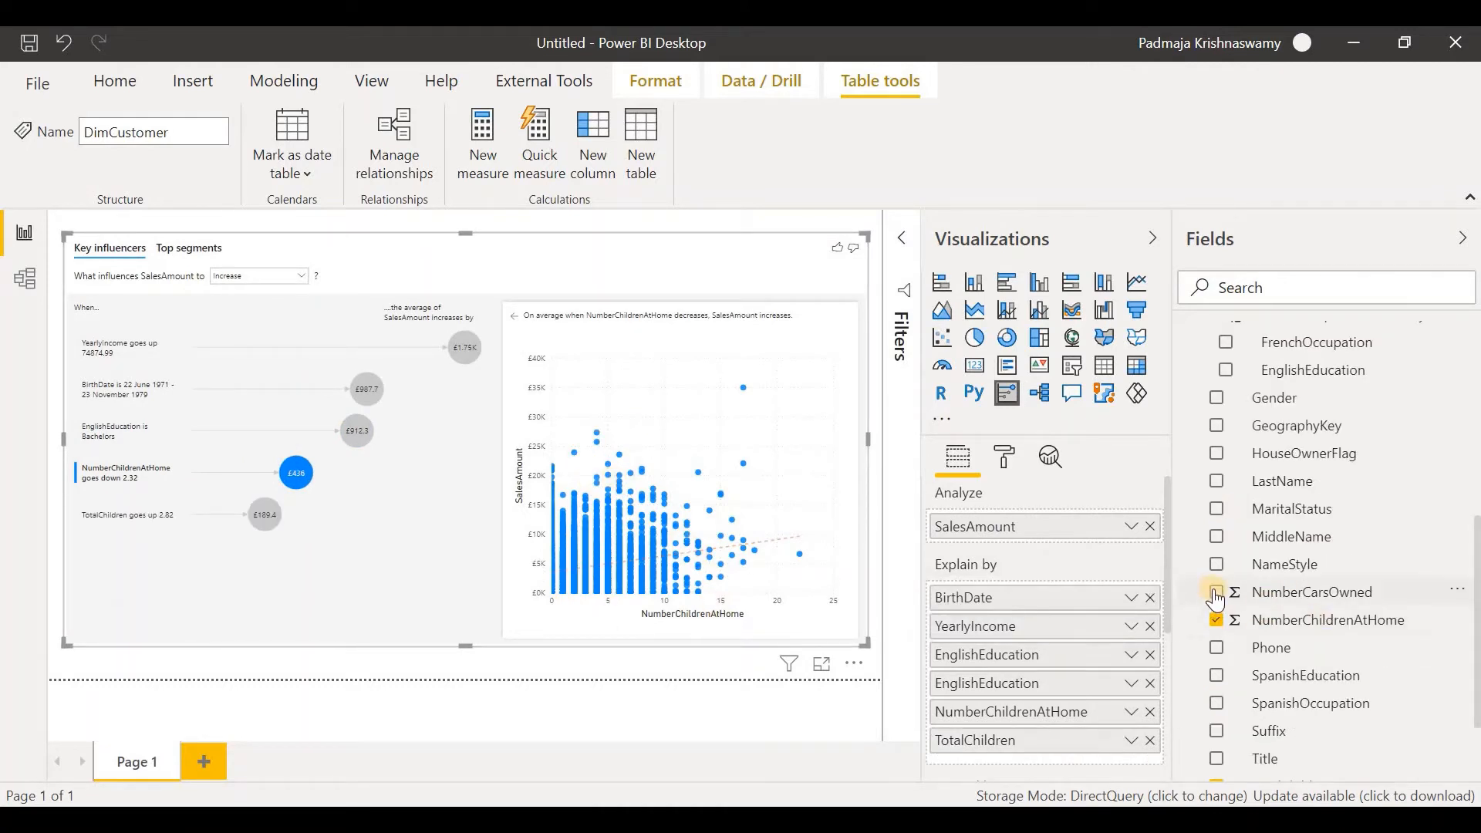
# Add NumberCarsOwned from DimCustomer to the Explain by fields of the Key influencers visual.
pyautogui.click(1217, 593)
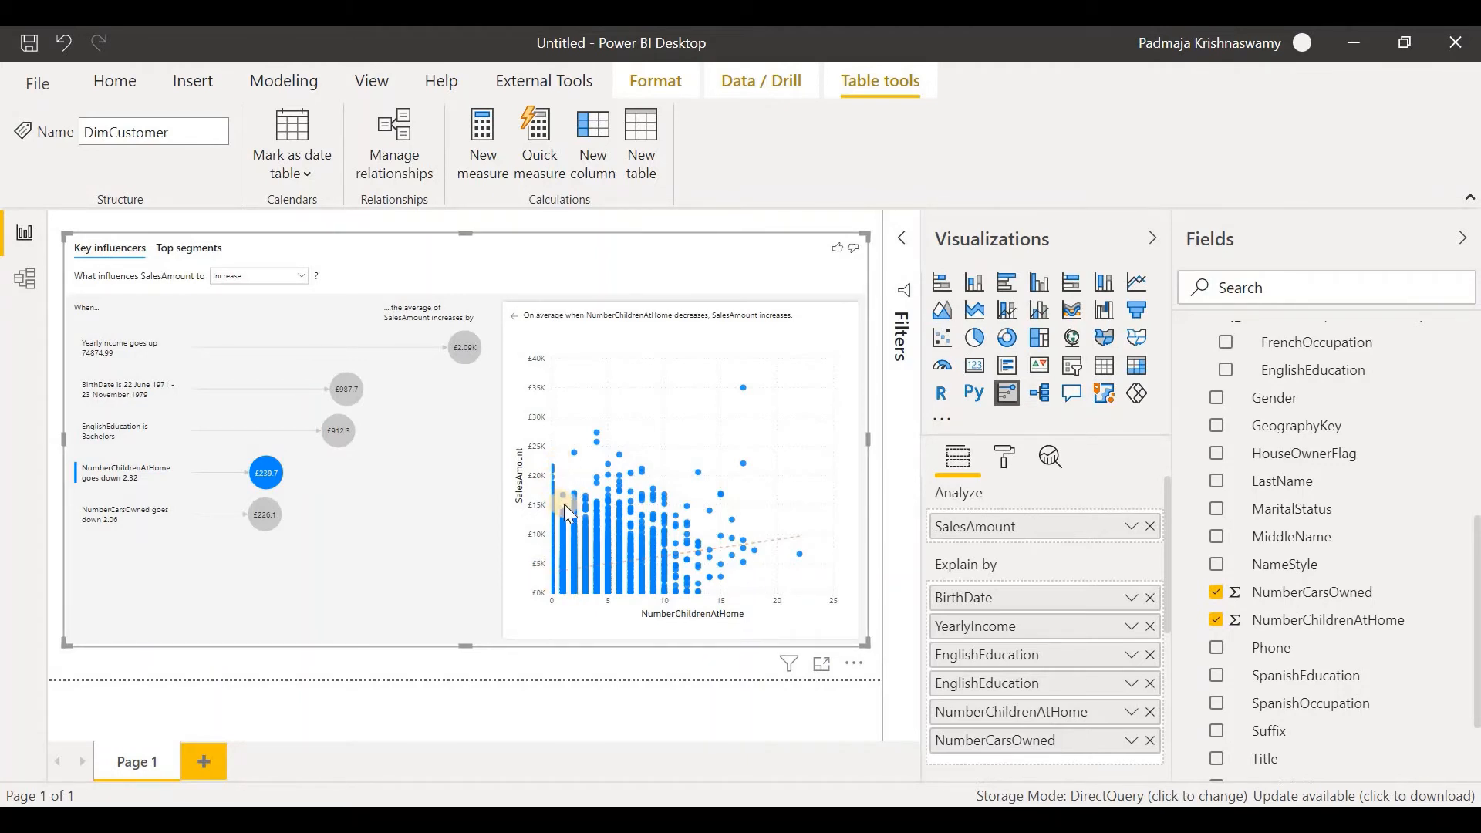
pyautogui.scroll(-2, 1281, 756)
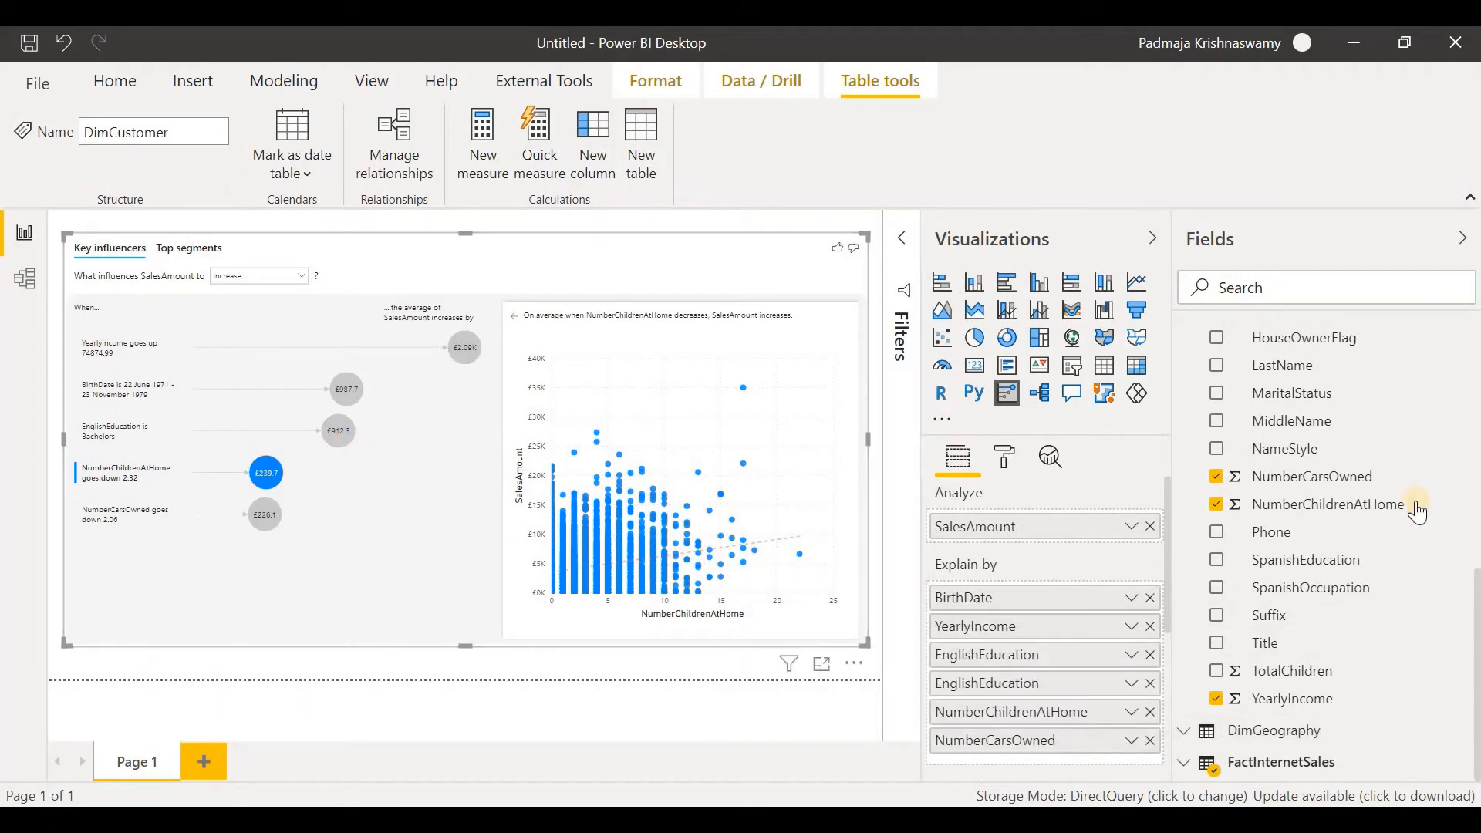
pyautogui.scroll(5, 1250, 420)
pyautogui.scroll(3, 1215, 444)
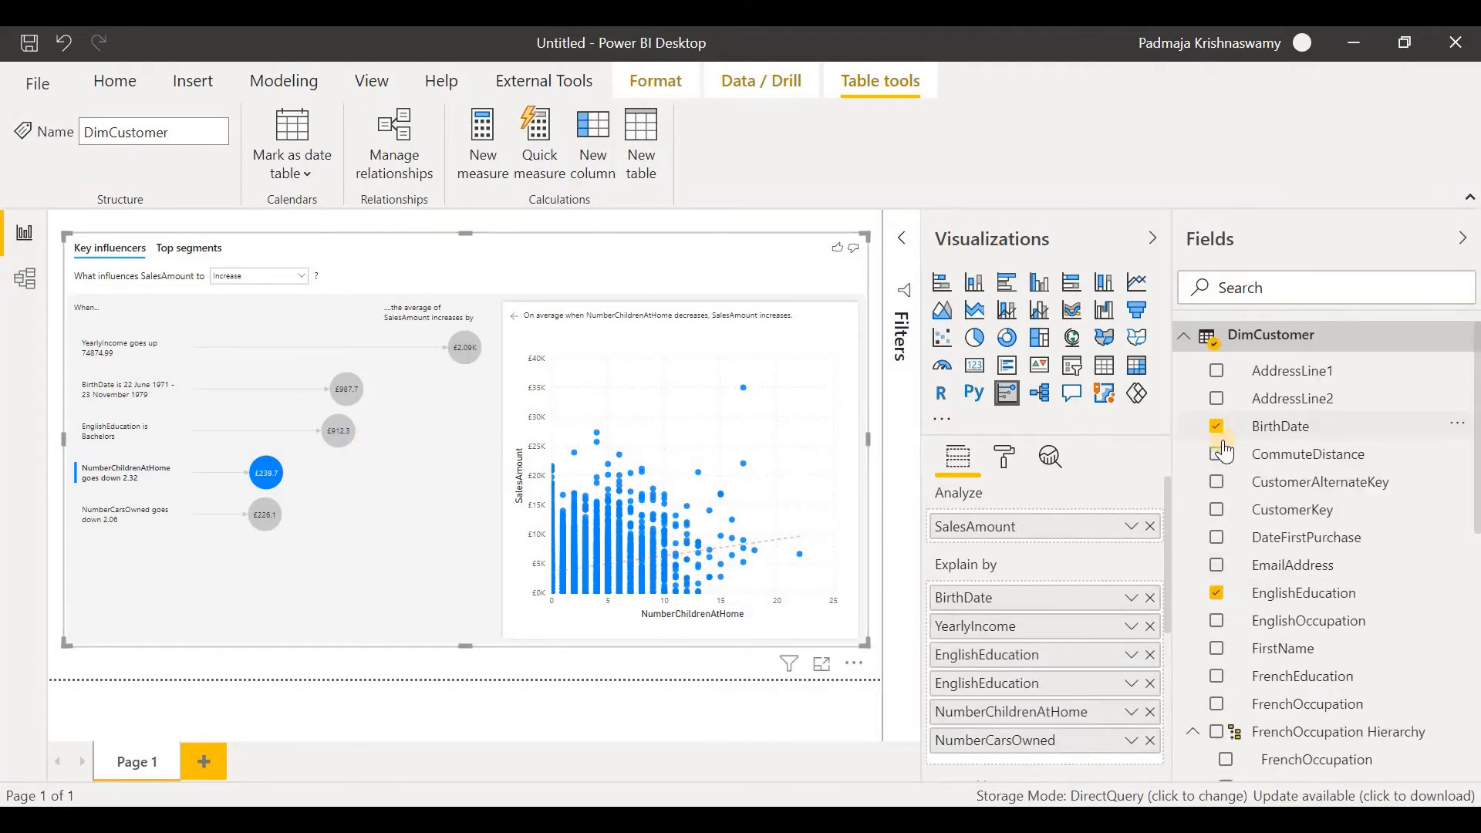
# Try City and StateProvinceName from DimGeography in turn as Explain by fields of the Key influencers visual, removing each one again.
pyautogui.click(1184, 337)
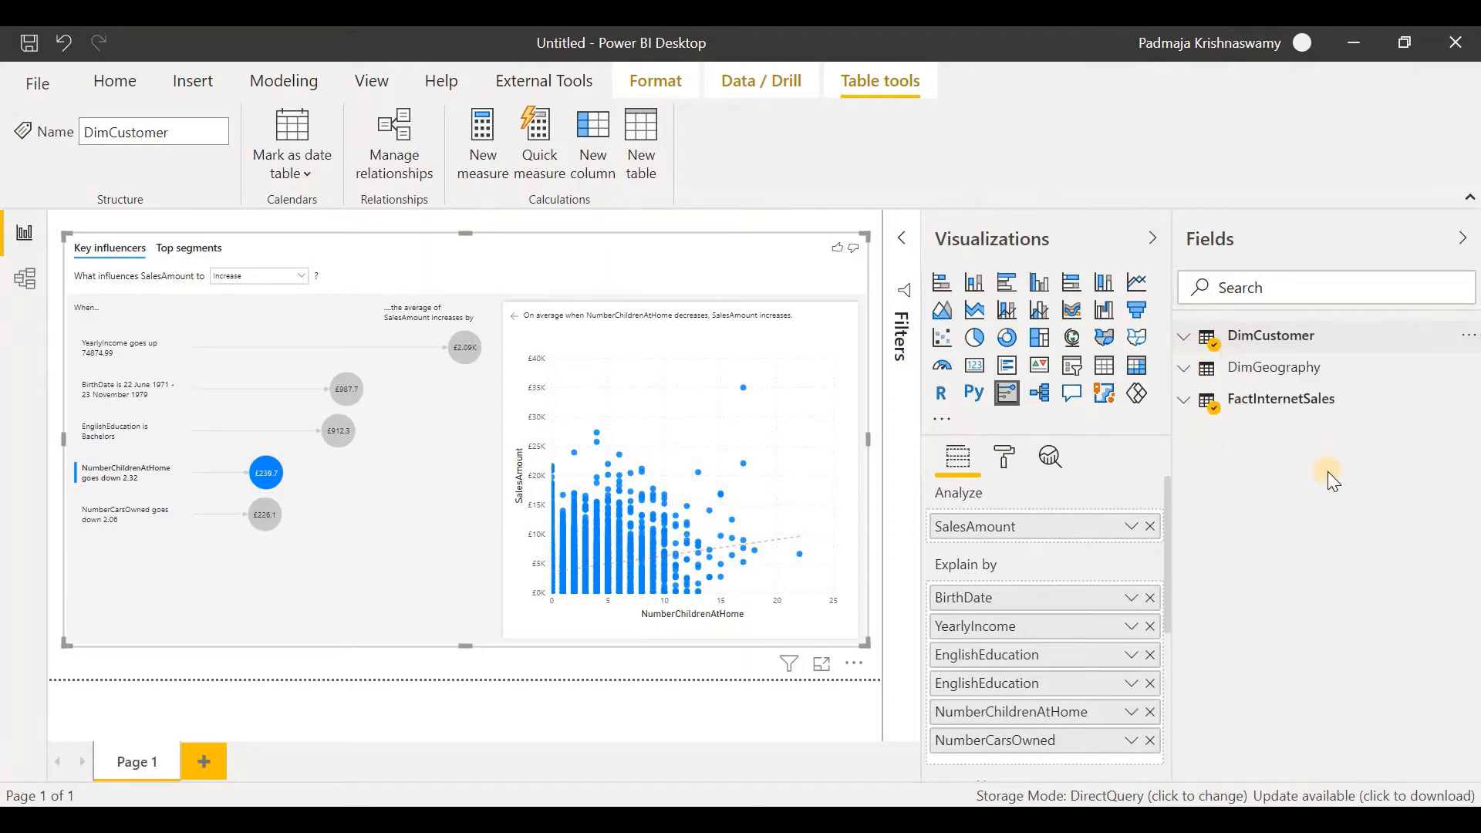
pyautogui.click(1185, 369)
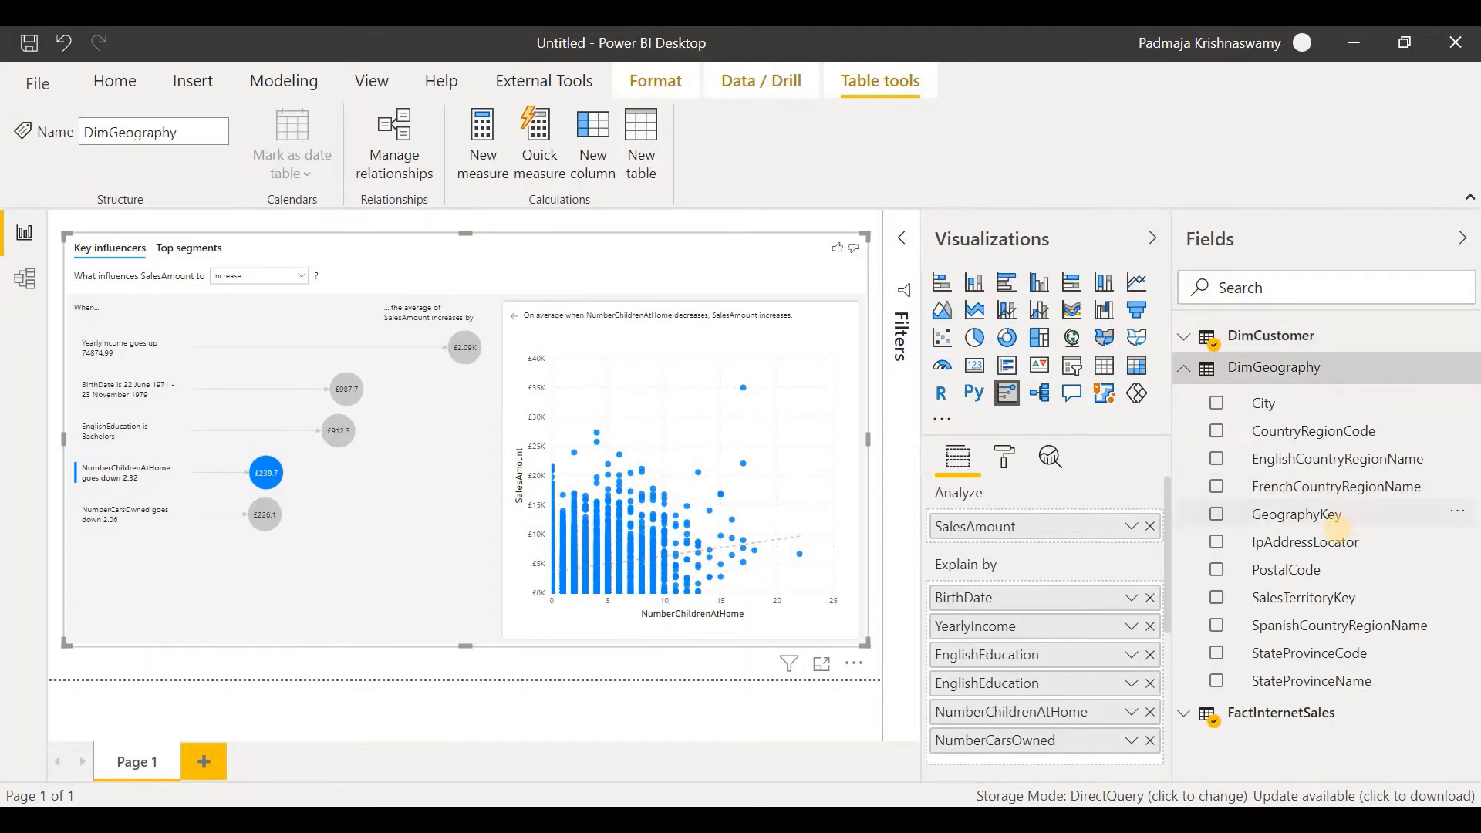
pyautogui.click(1218, 409)
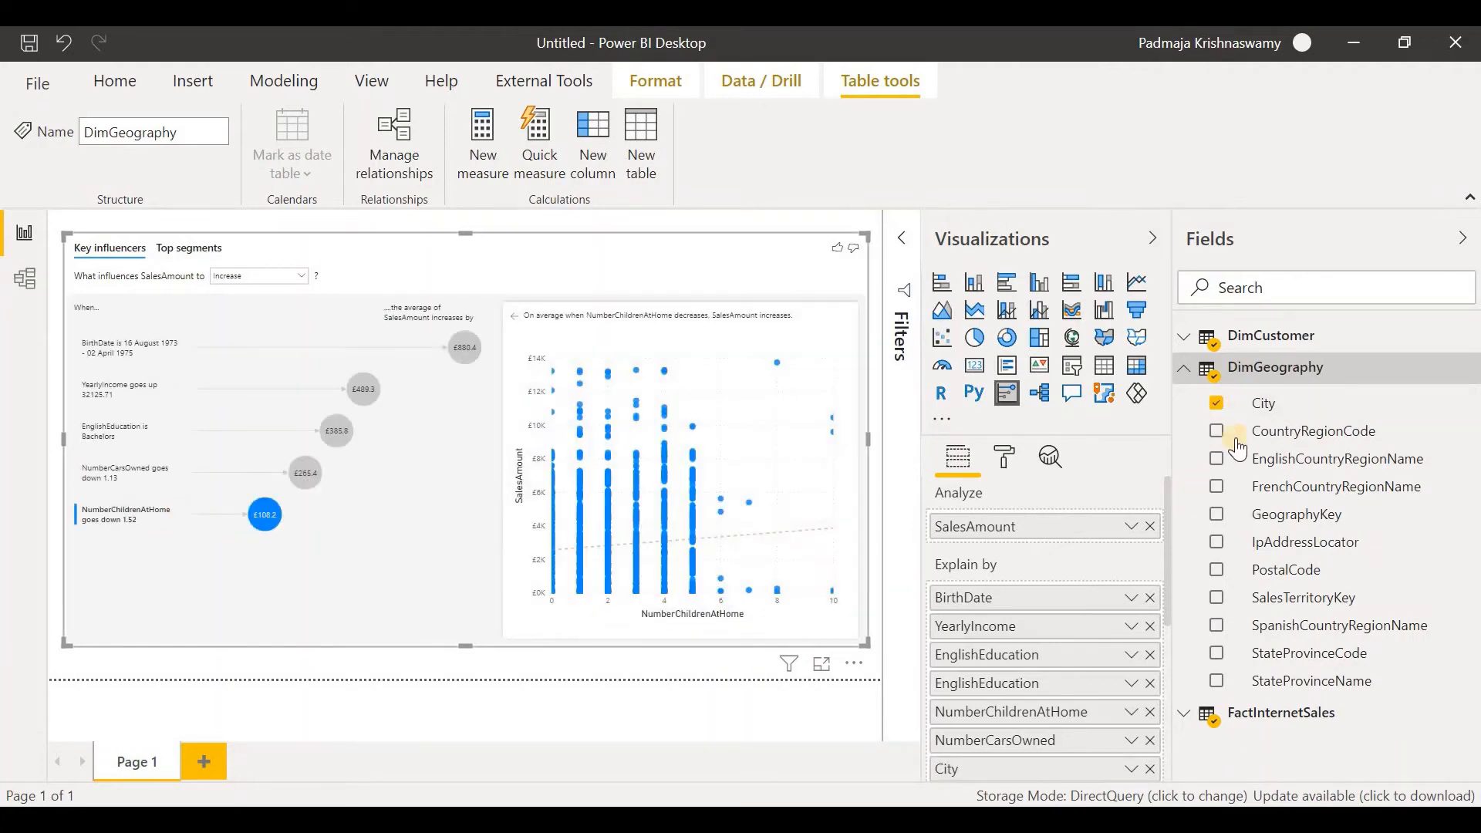
pyautogui.click(1217, 407)
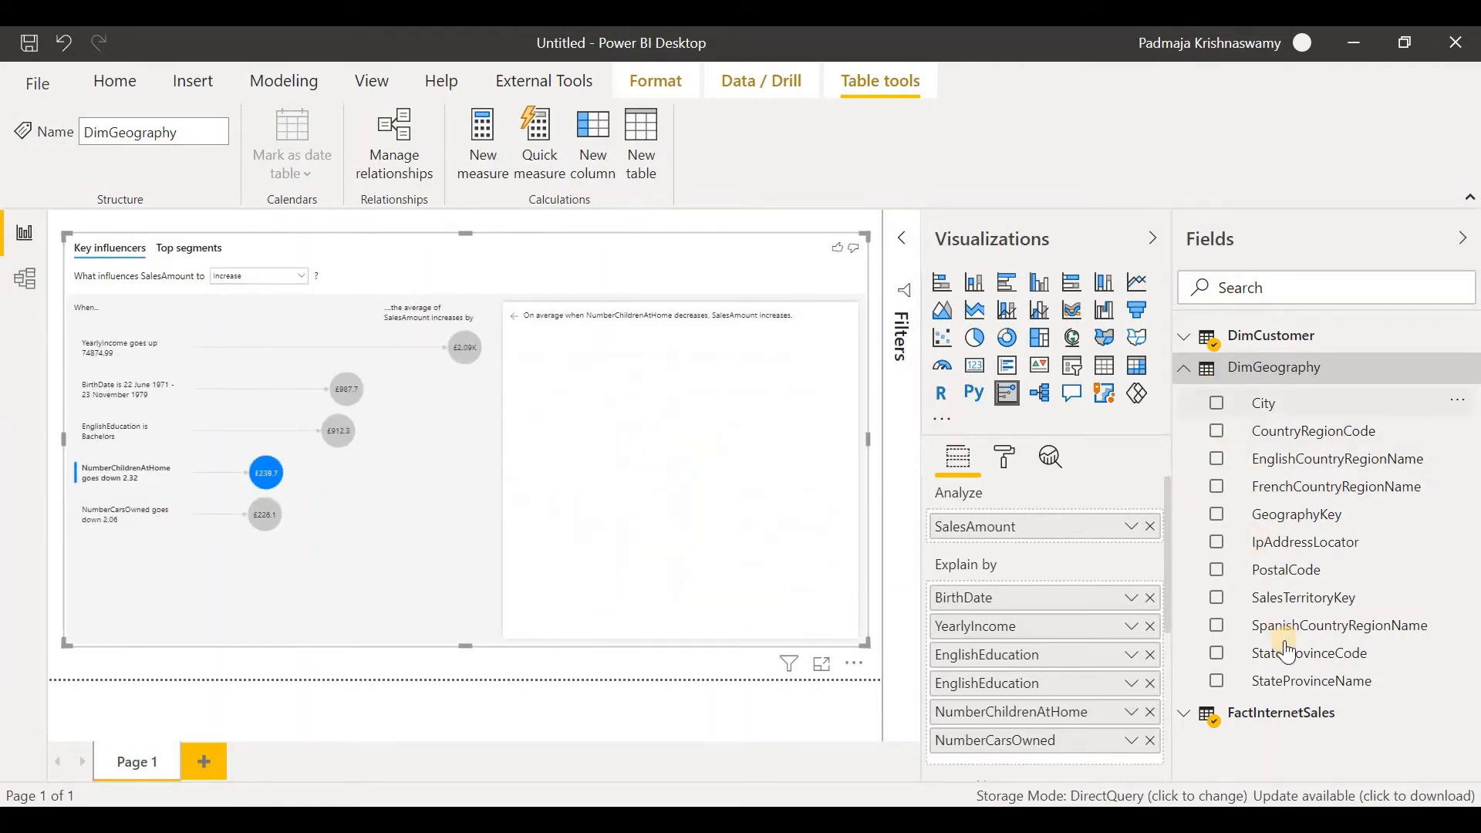
pyautogui.click(1217, 682)
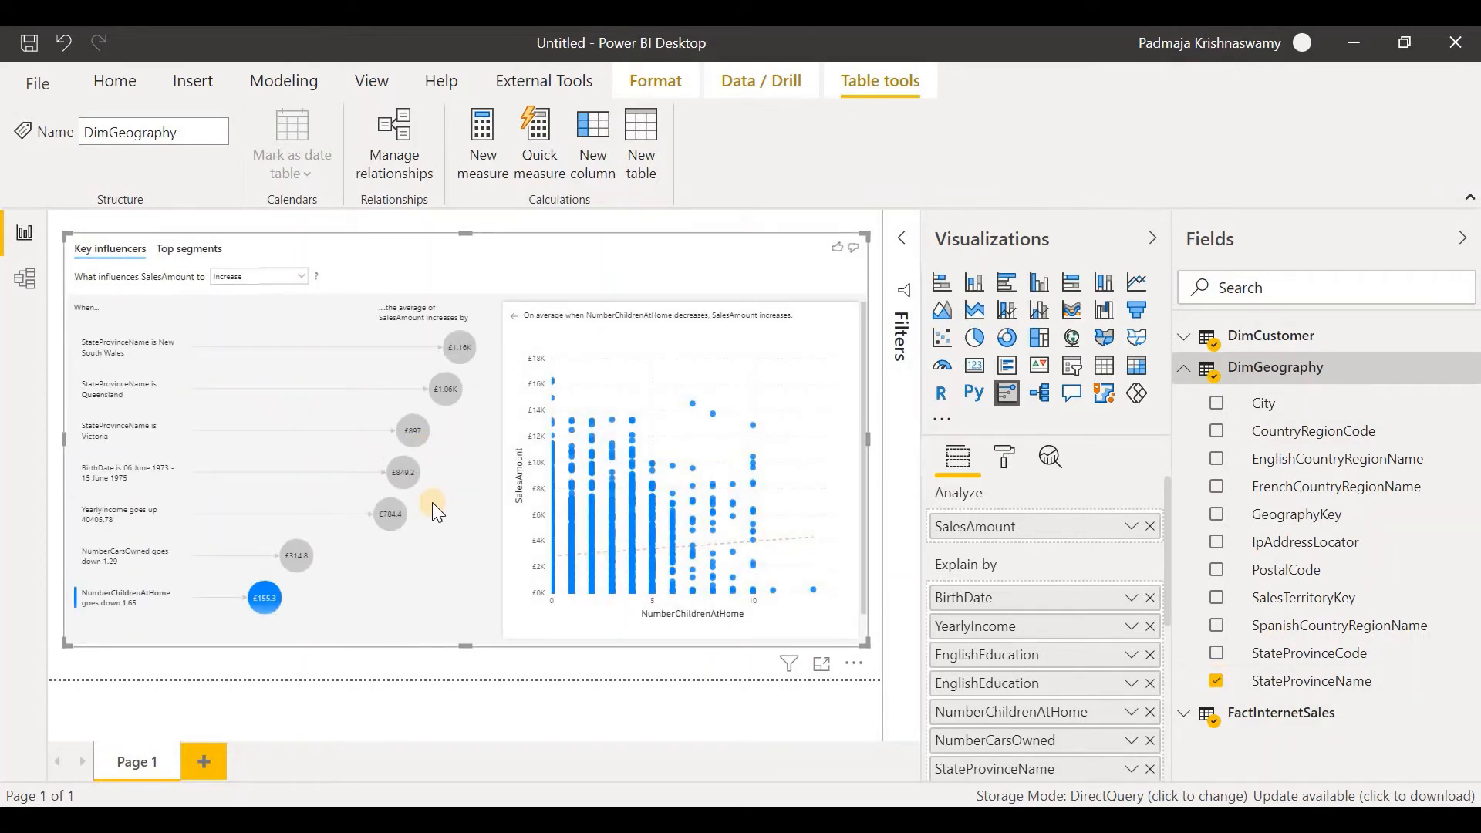
pyautogui.click(1218, 682)
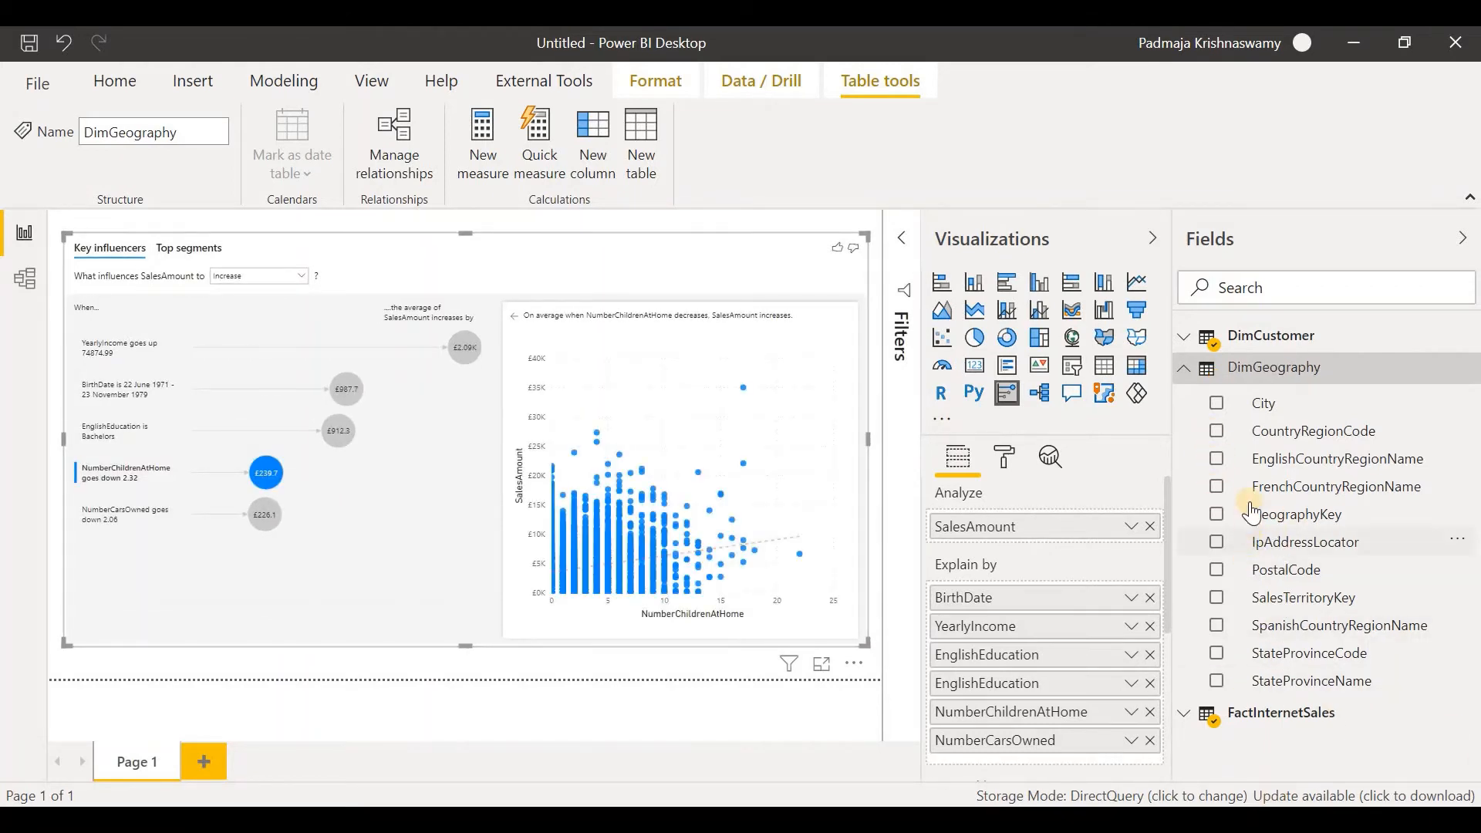
# Add EnglishCountryRegionName from DimGeography to the Explain by fields and show the chart of the Australia influencer.
pyautogui.click(1219, 461)
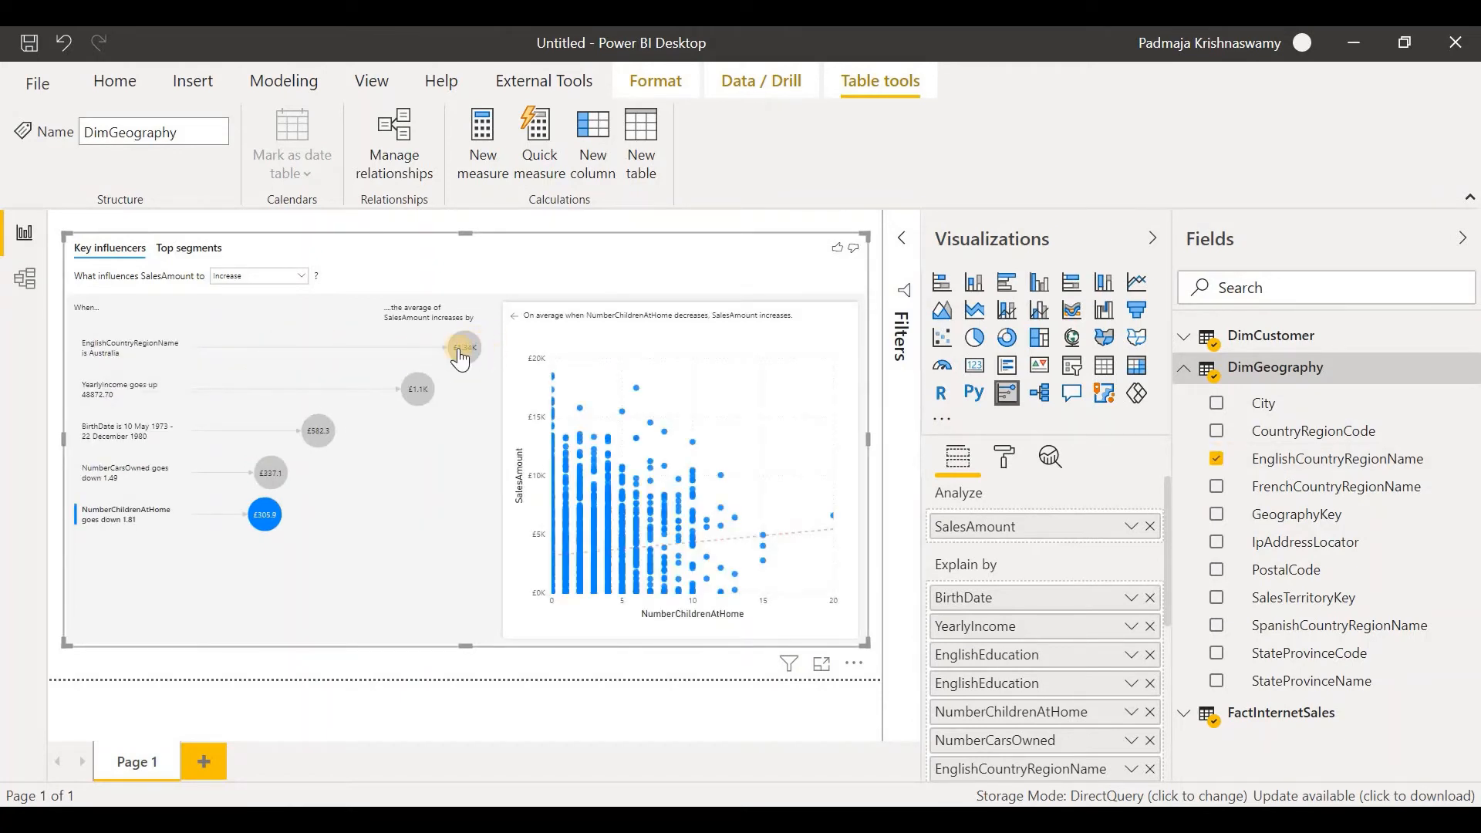
pyautogui.moveTo(474, 362)
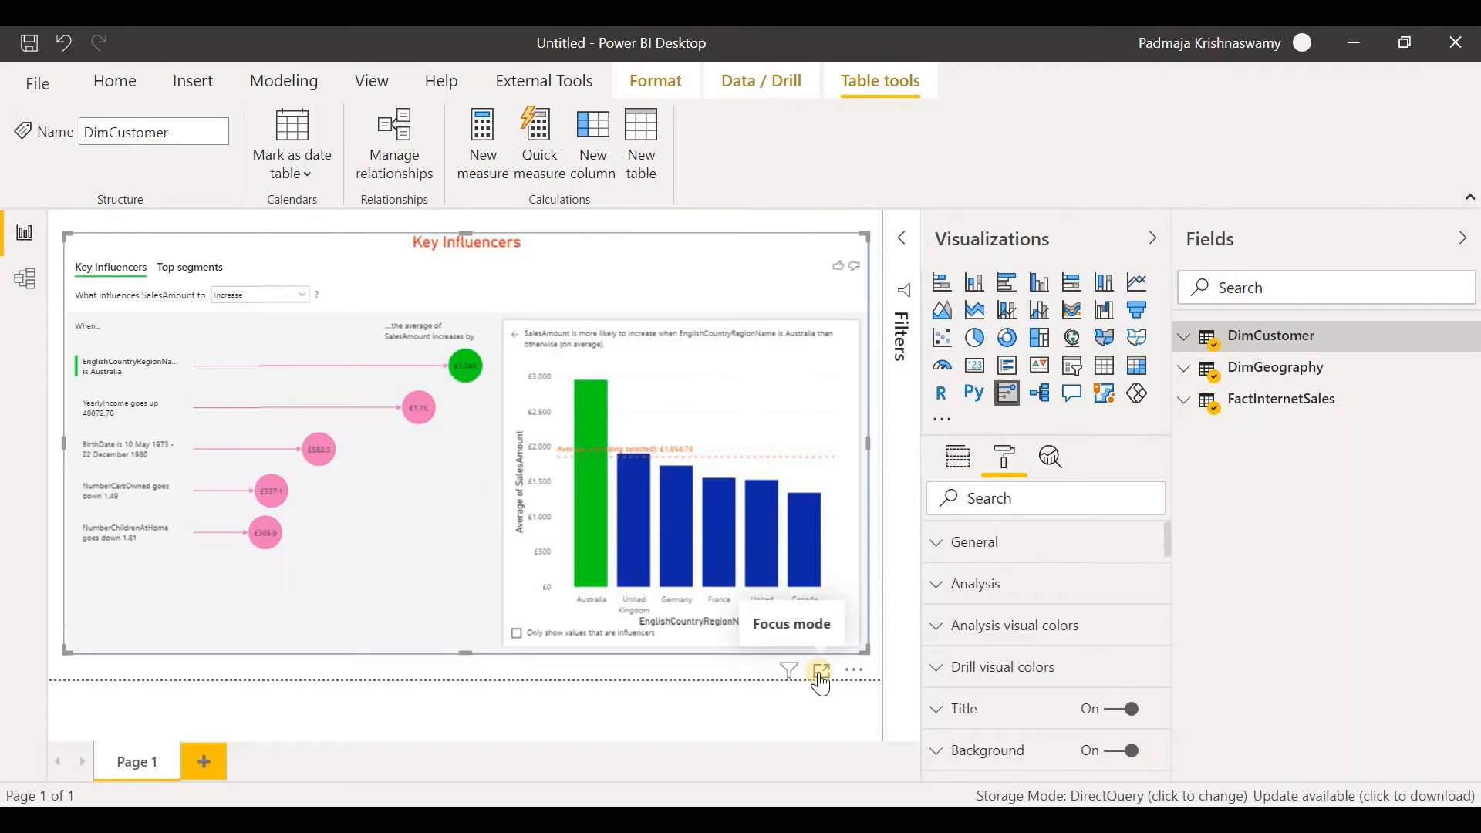
# Examine the explanation of each SalesAmount influencer in focus mode, from EnglishCountryRegionName down to NumberChildrenAtHome.
pyautogui.moveTo(433, 482)
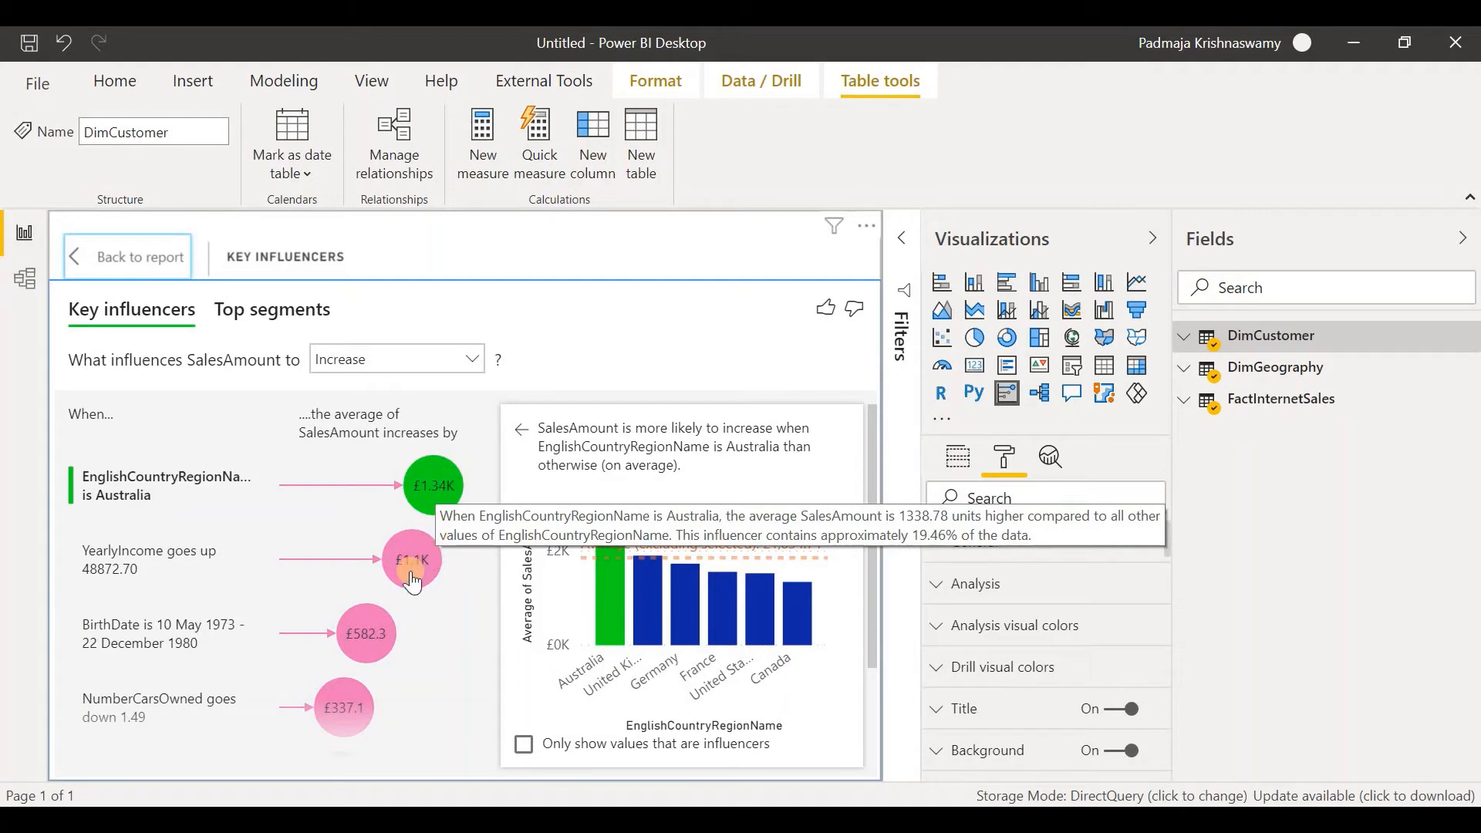
pyautogui.moveTo(402, 571)
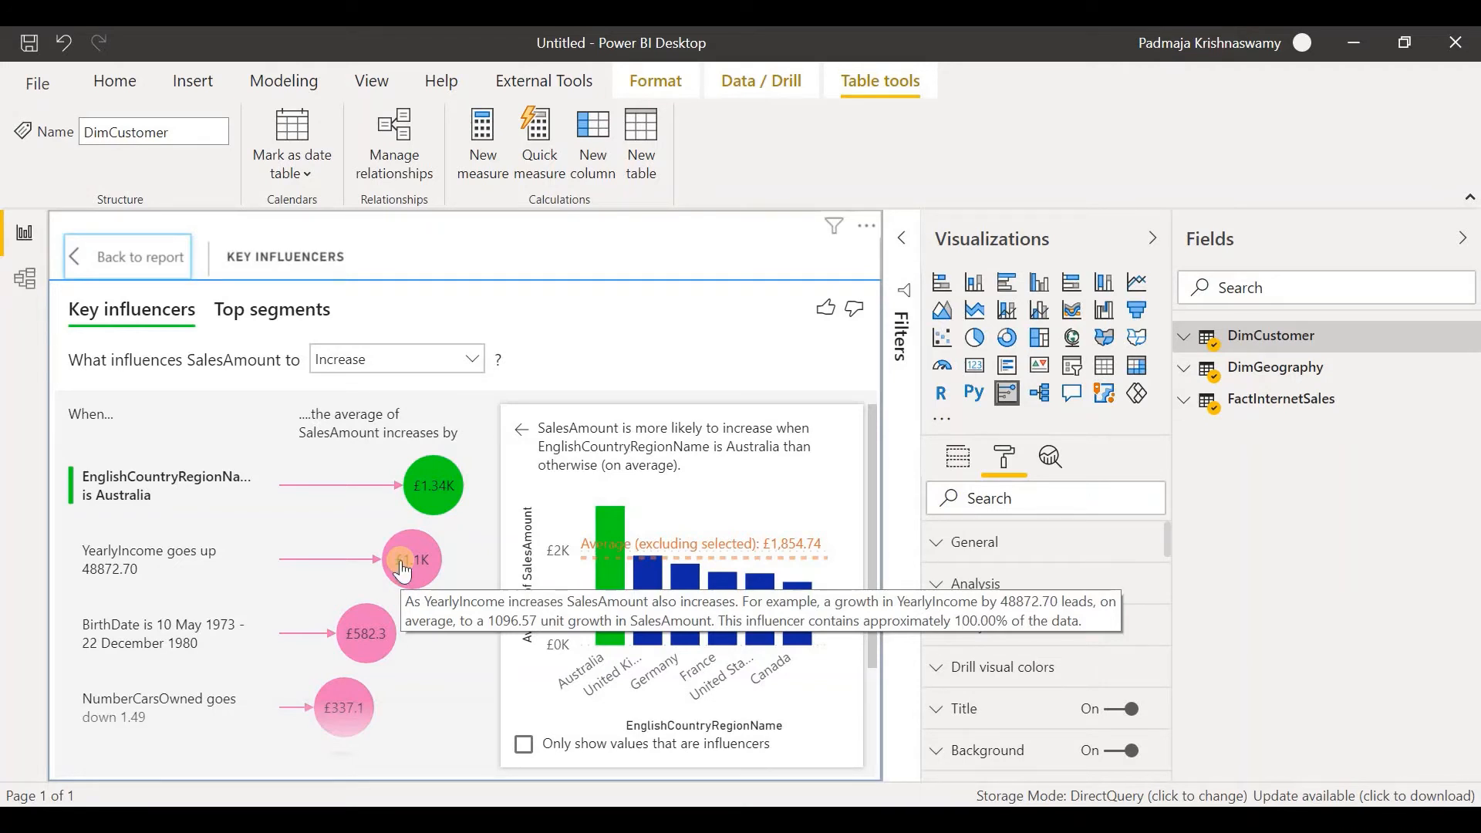
pyautogui.moveTo(357, 647)
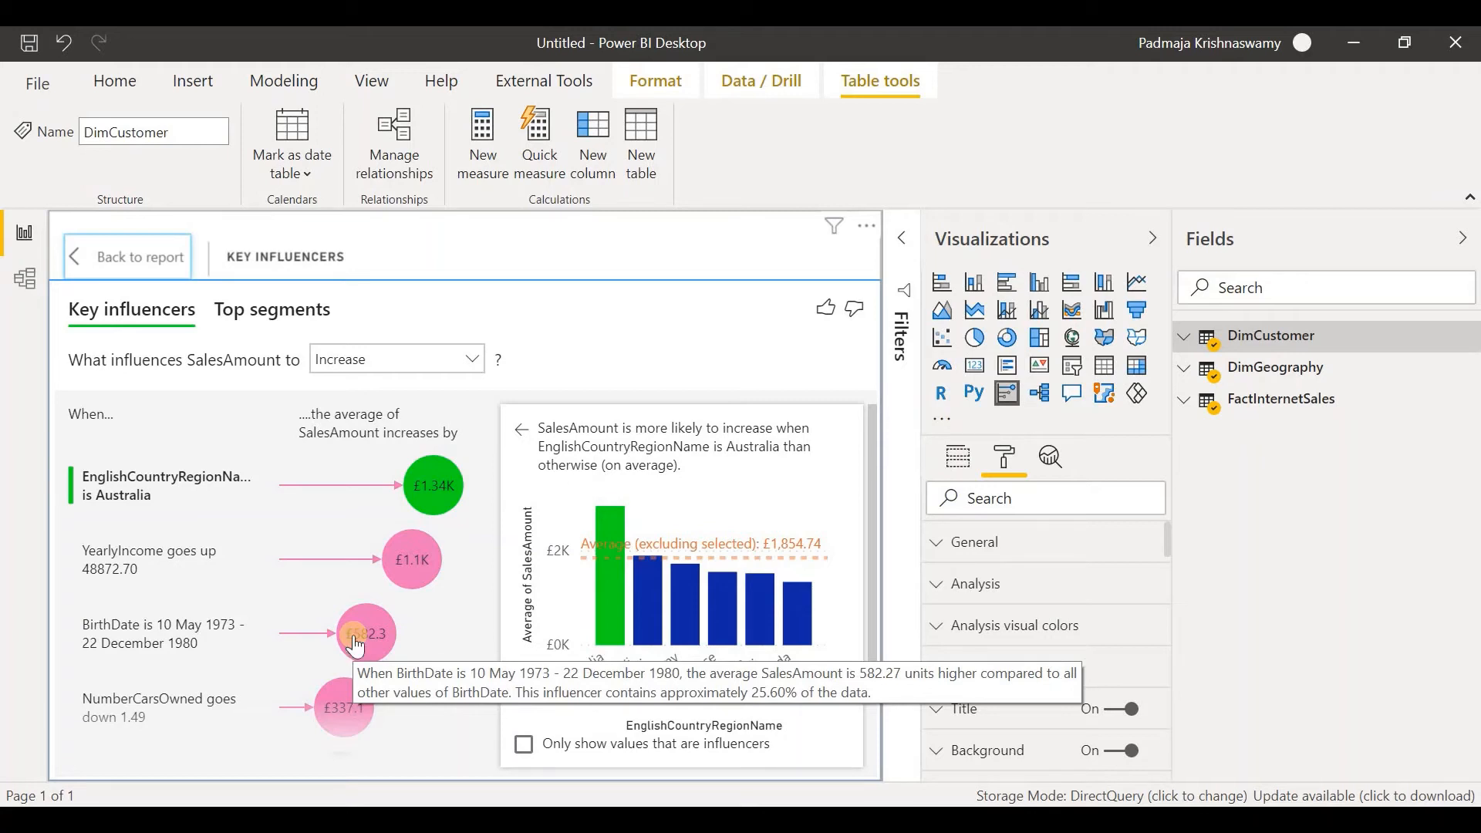
pyautogui.scroll(-1, 344, 703)
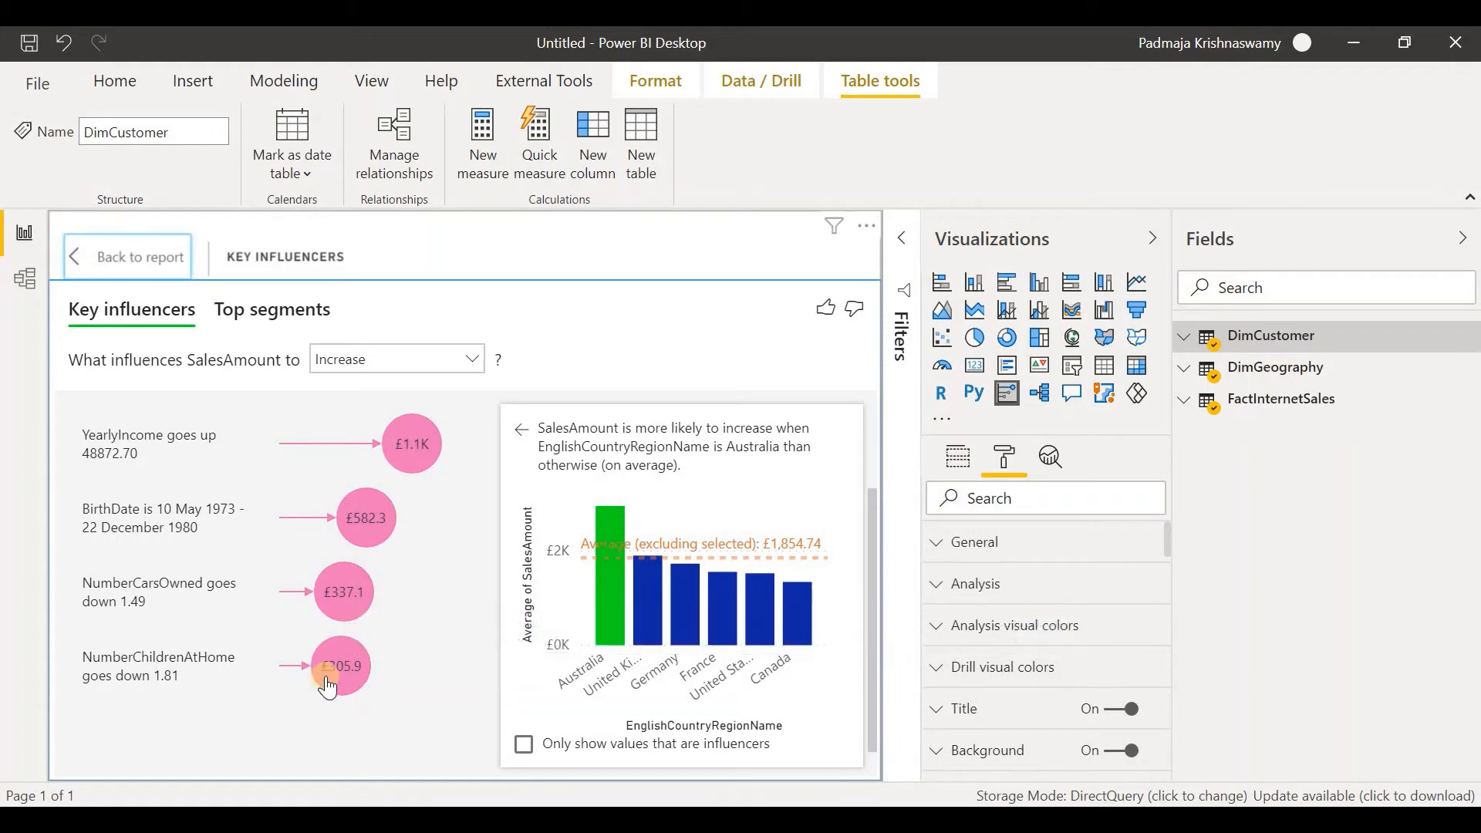
pyautogui.moveTo(338, 672)
# Examine the top segments where SalesAmount is likely to be High, and return to the key influencers view on the report page.
pyautogui.click(270, 312)
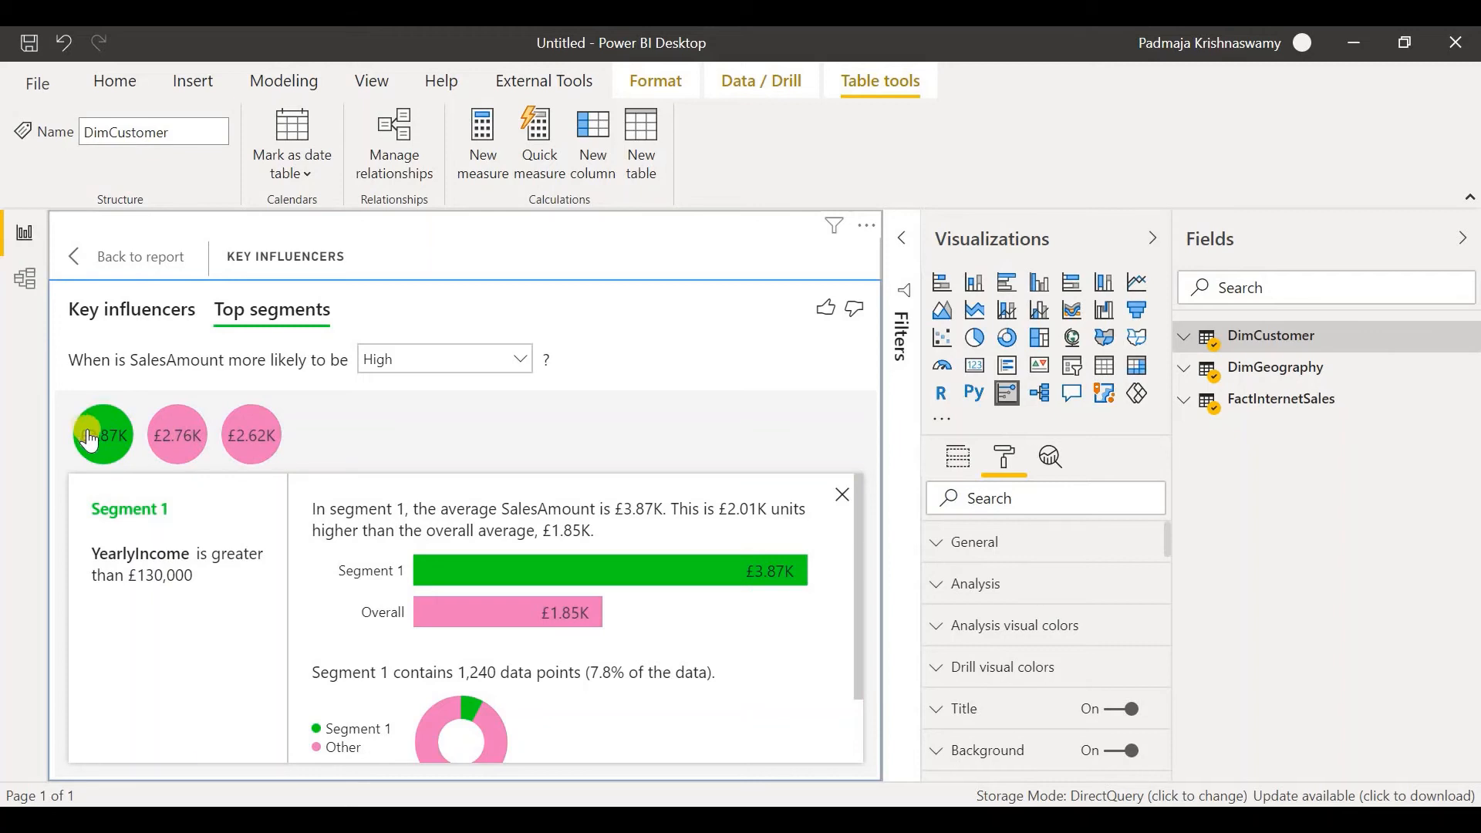
pyautogui.scroll(-1, 600, 530)
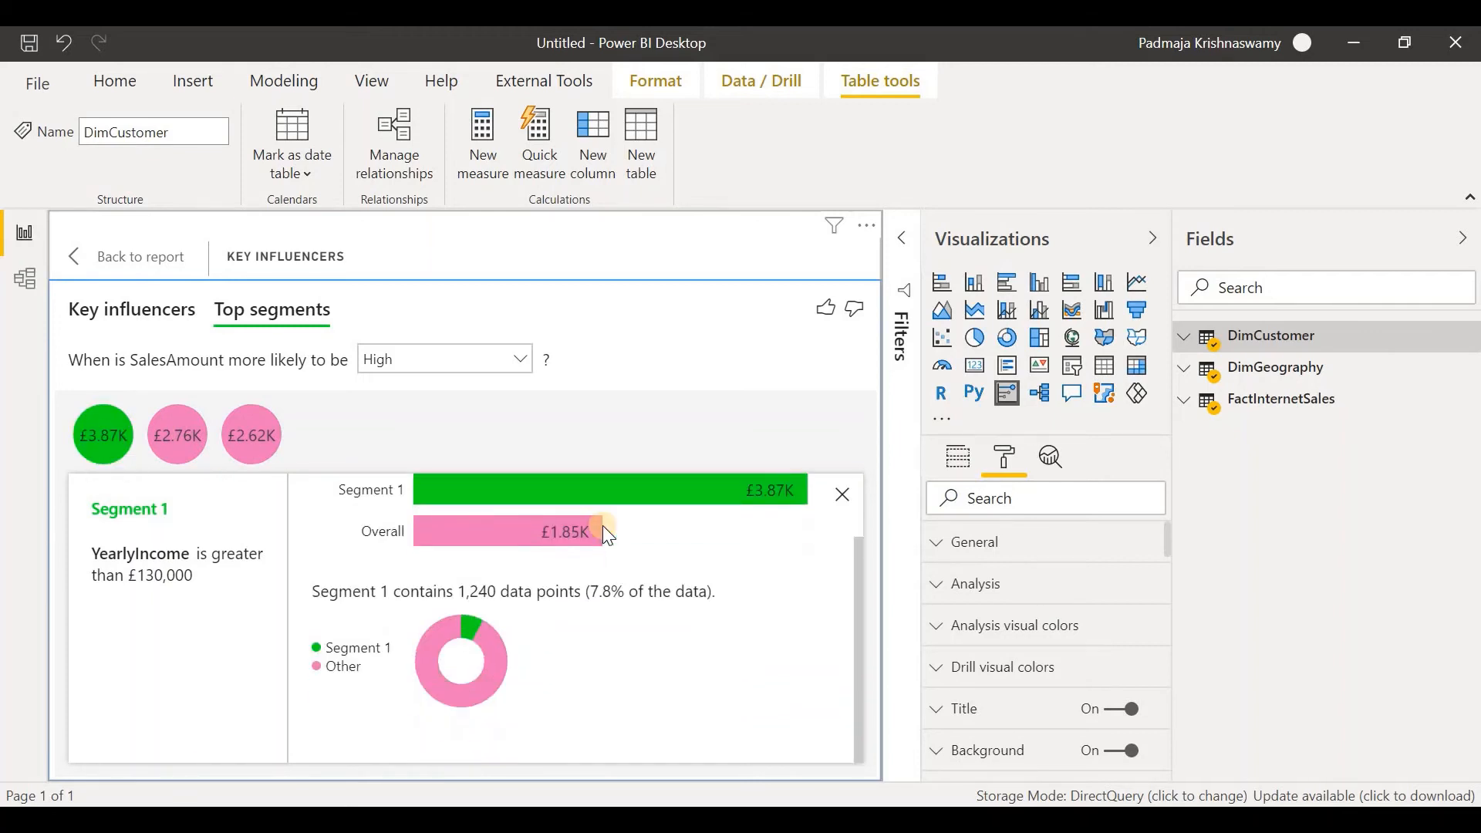
pyautogui.scroll(1, 604, 525)
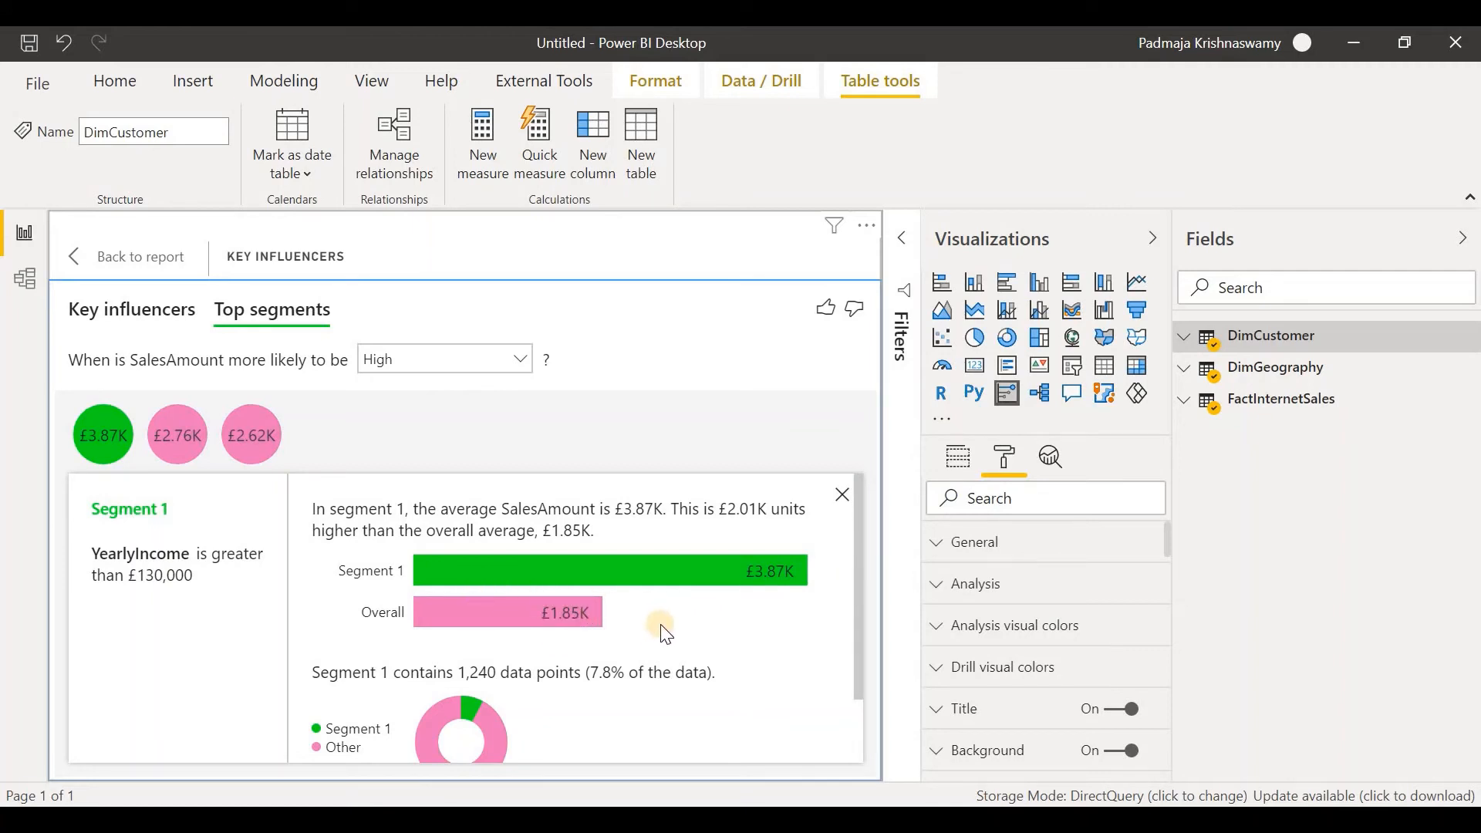
pyautogui.scroll(-2, 666, 635)
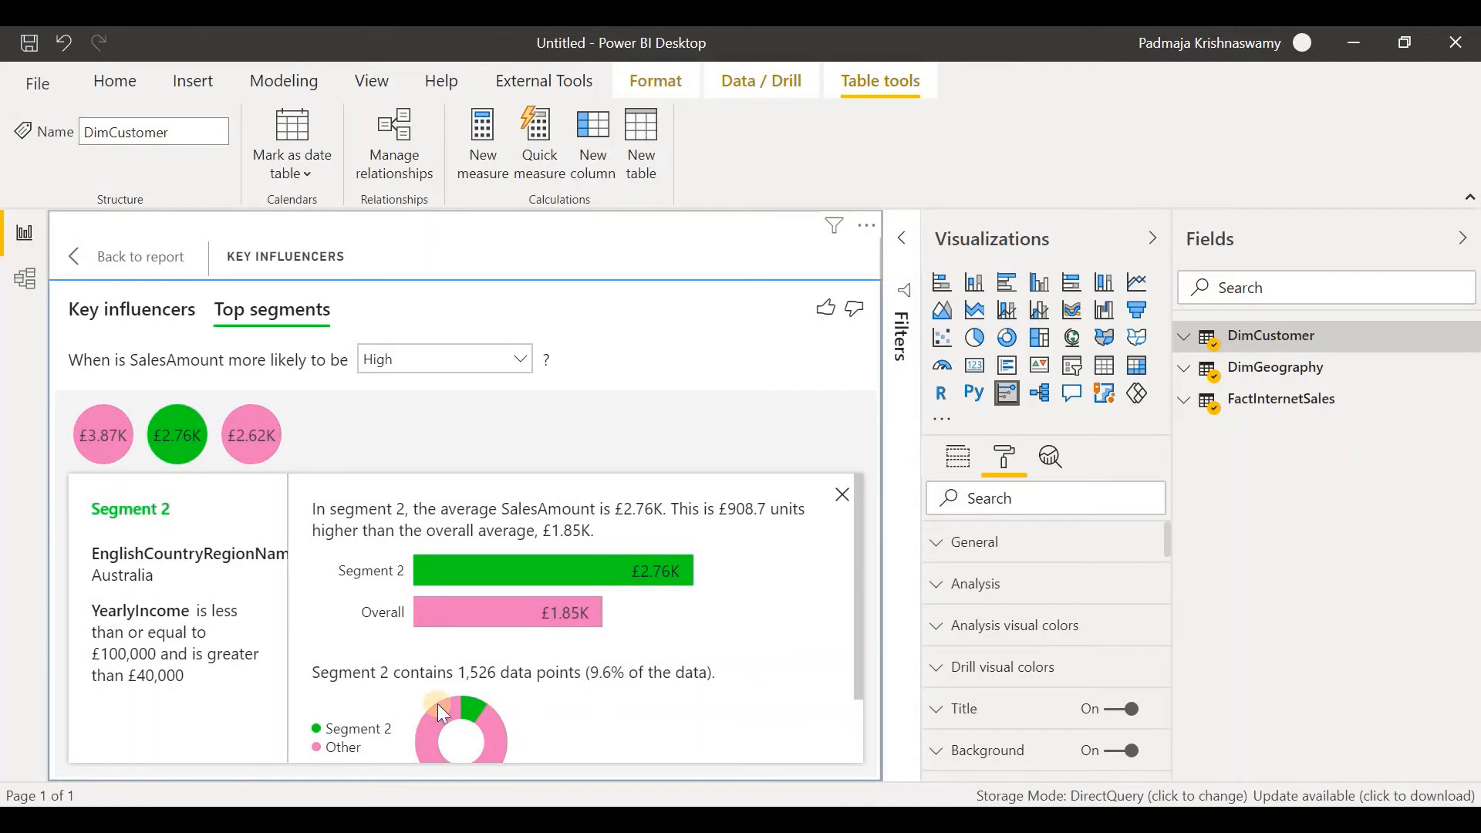
pyautogui.click(251, 434)
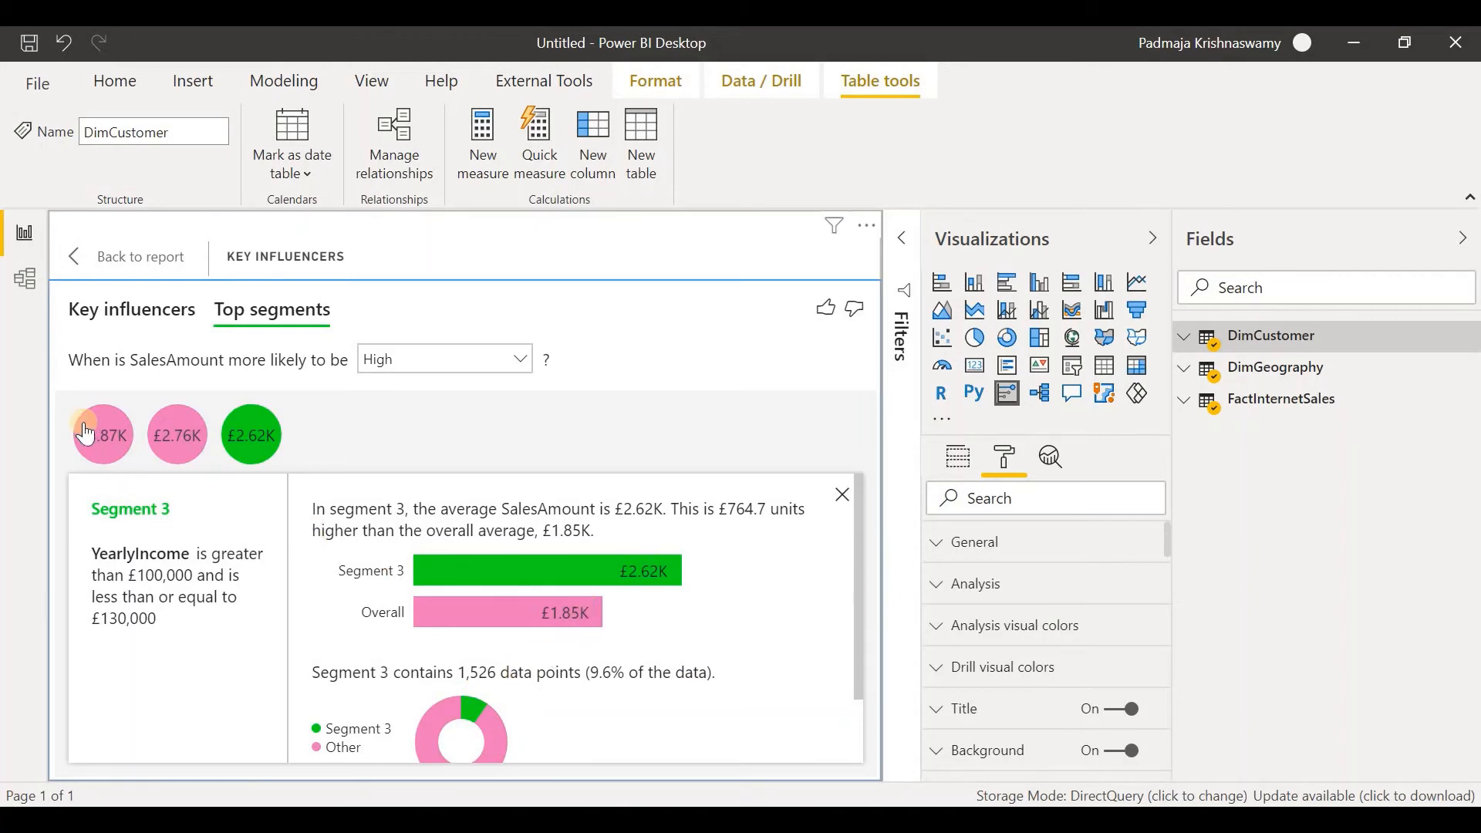
pyautogui.click(120, 447)
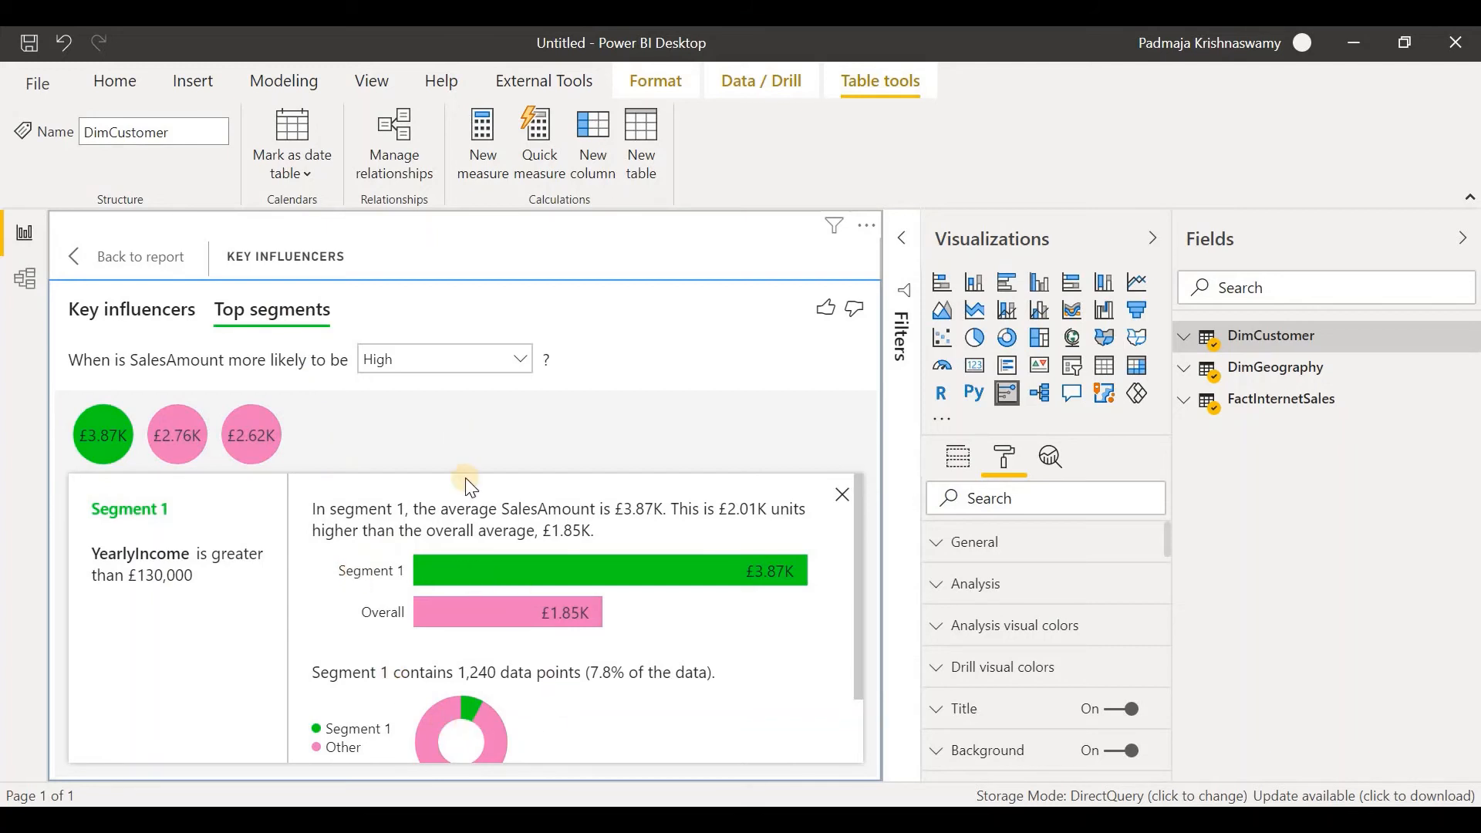
pyautogui.click(103, 260)
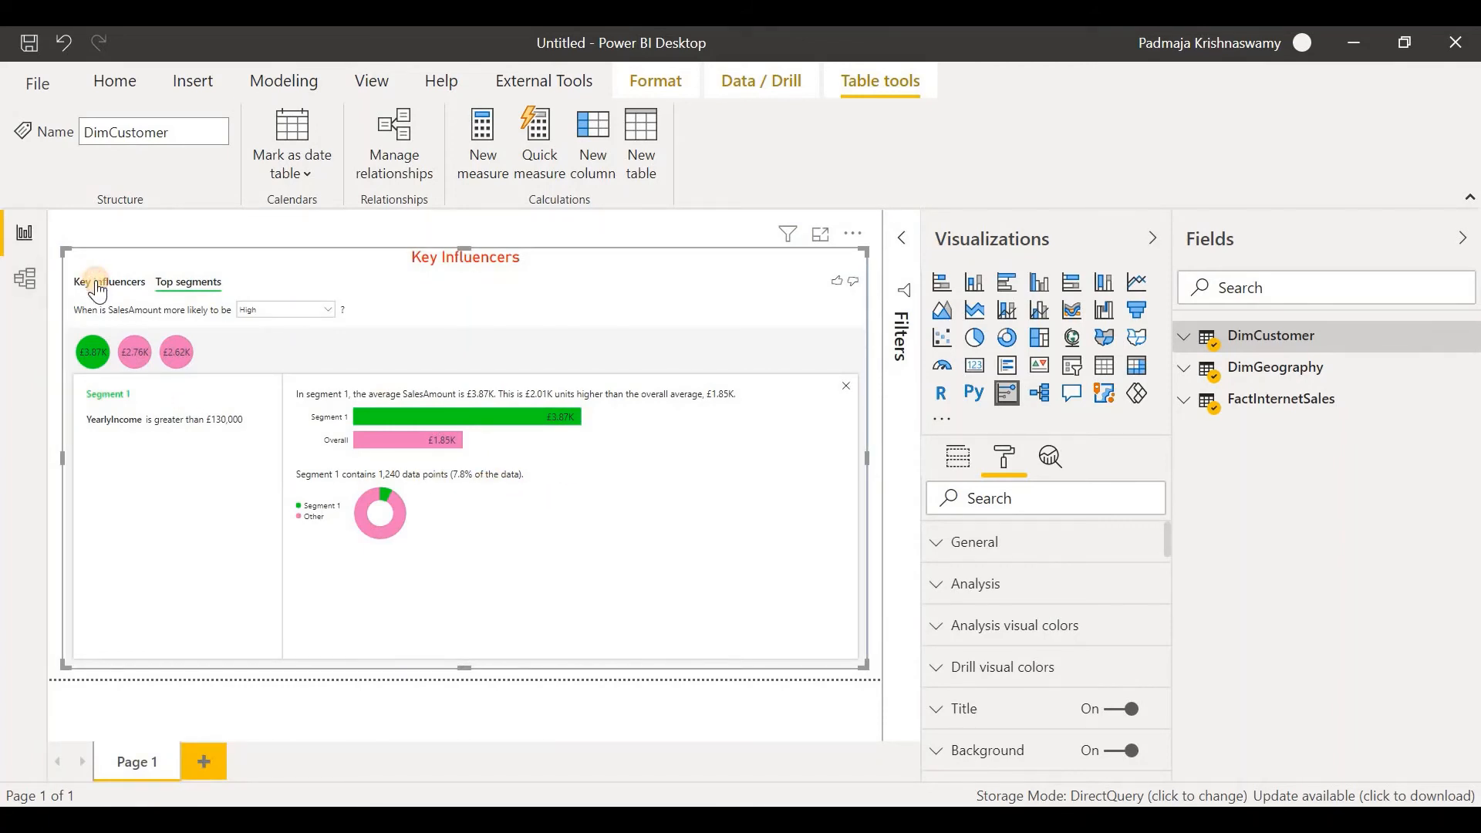
pyautogui.click(97, 285)
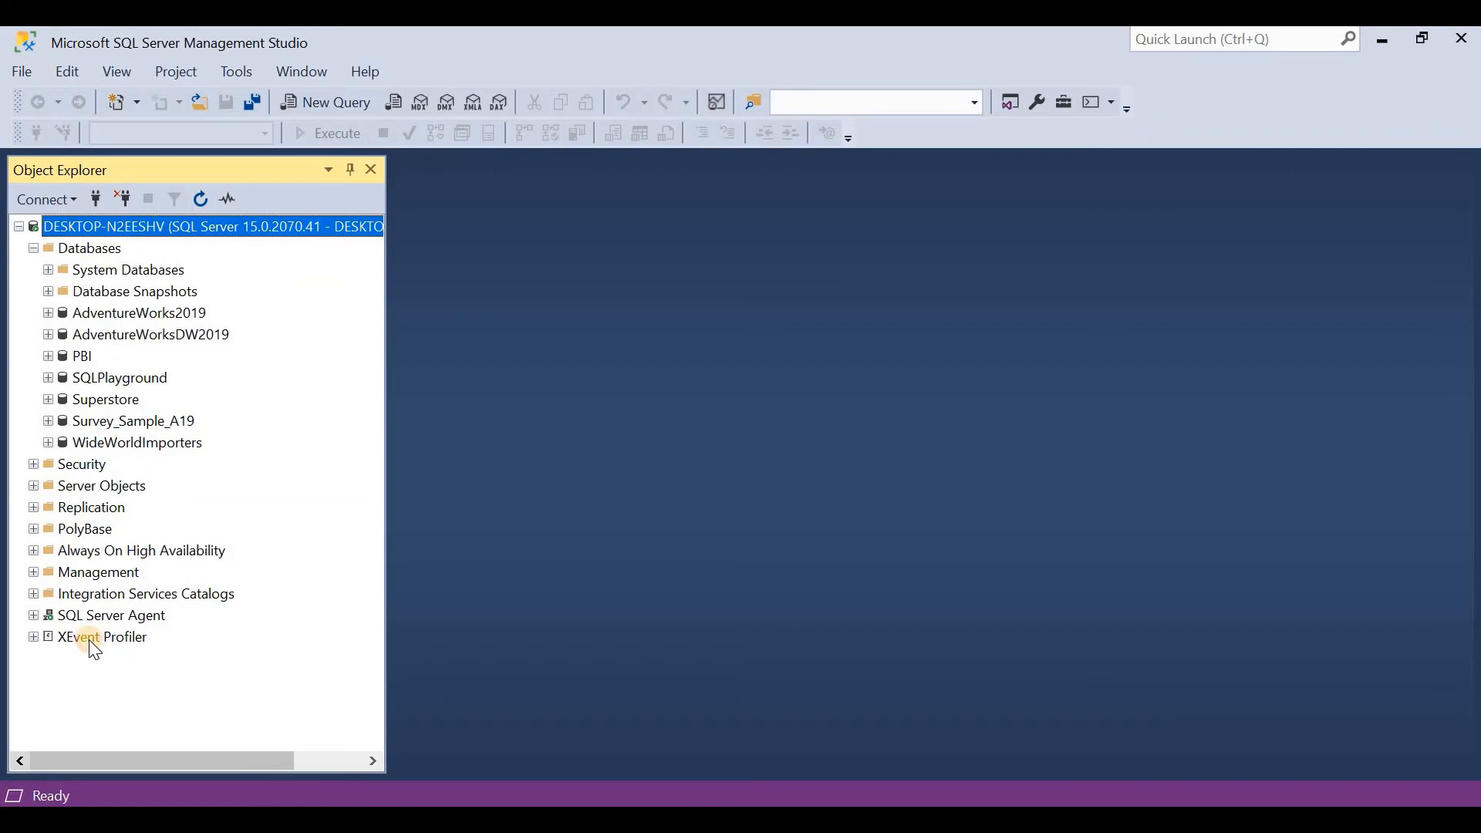
# Launch the Standard XEvent Profiler session in SQL Server Management Studio and look through its captured live events.
pyautogui.click(90, 640)
pyautogui.click(87, 660)
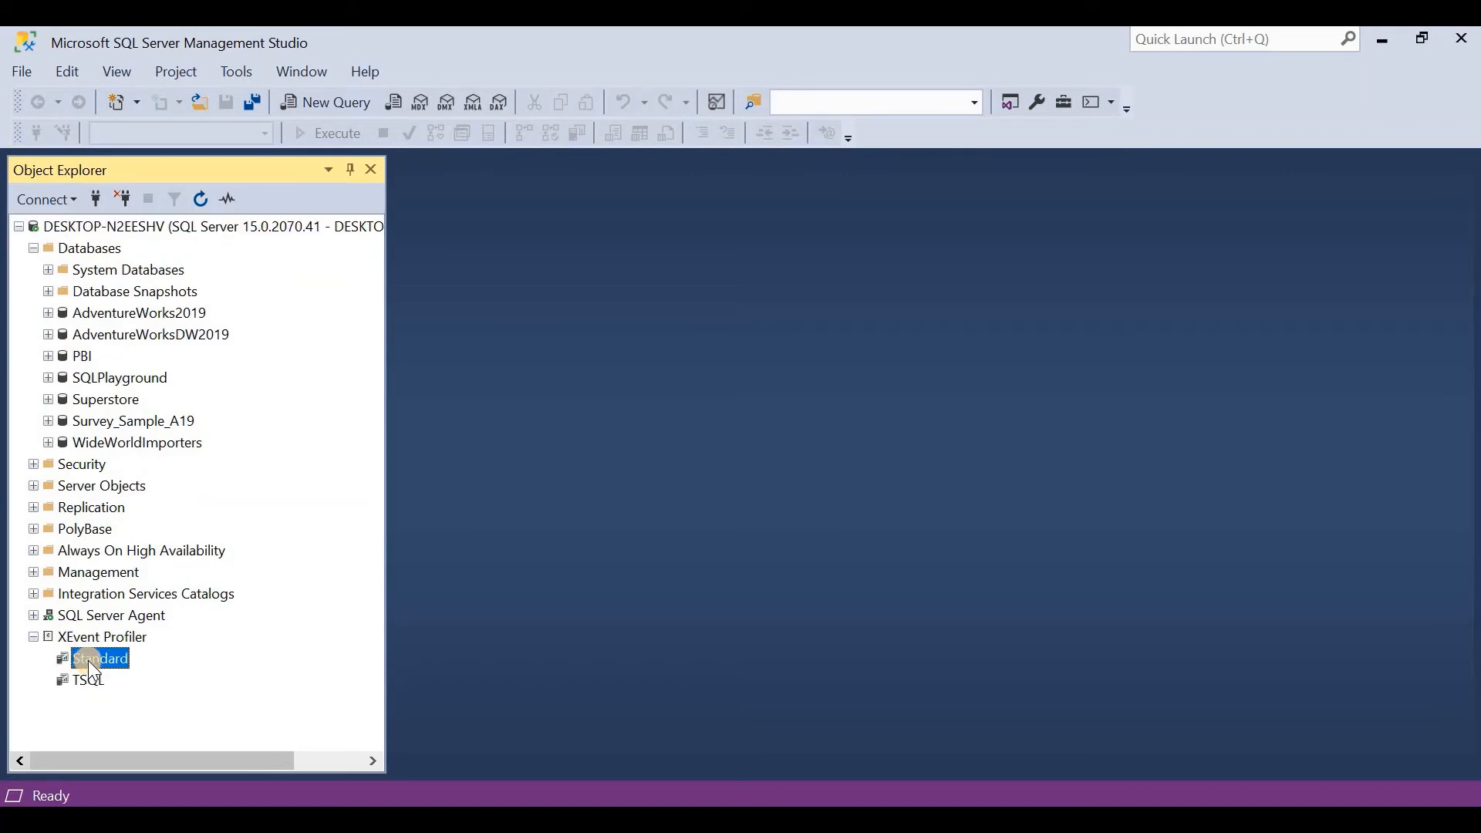
pyautogui.doubleClick(87, 658)
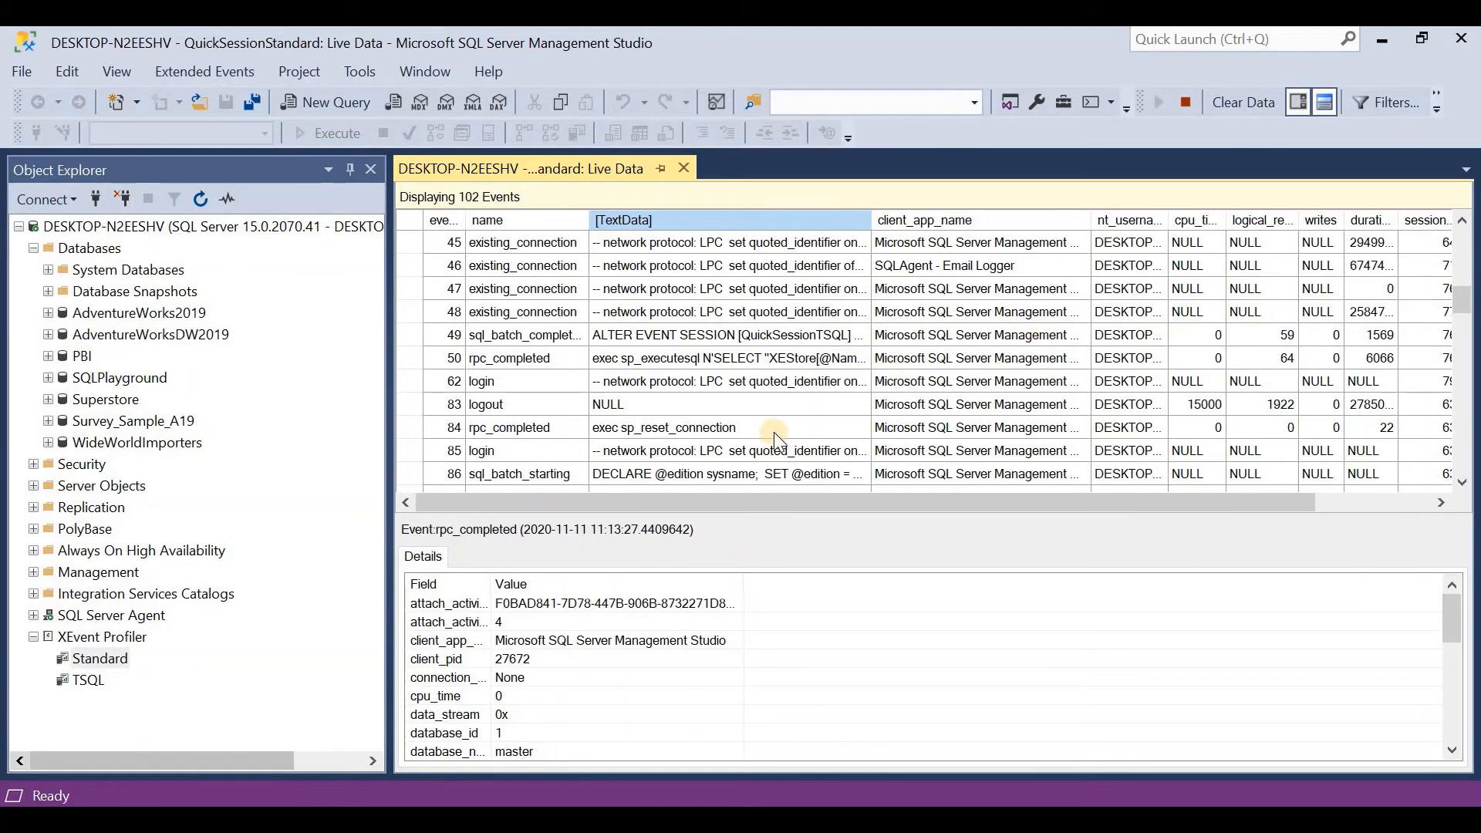
pyautogui.scroll(-1, 773, 432)
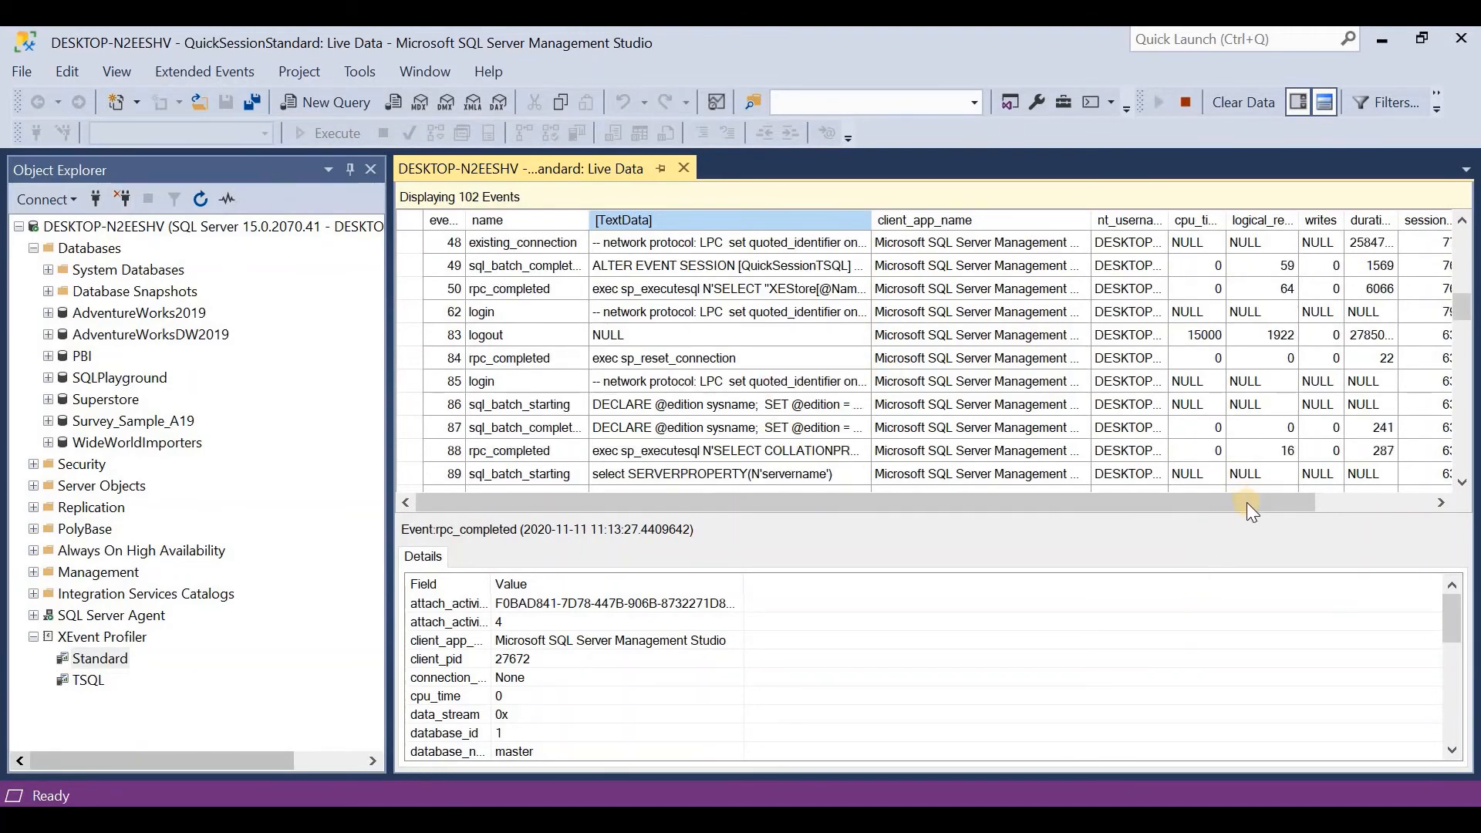
pyautogui.moveTo(1247, 502); pyautogui.dragTo(1358, 489)
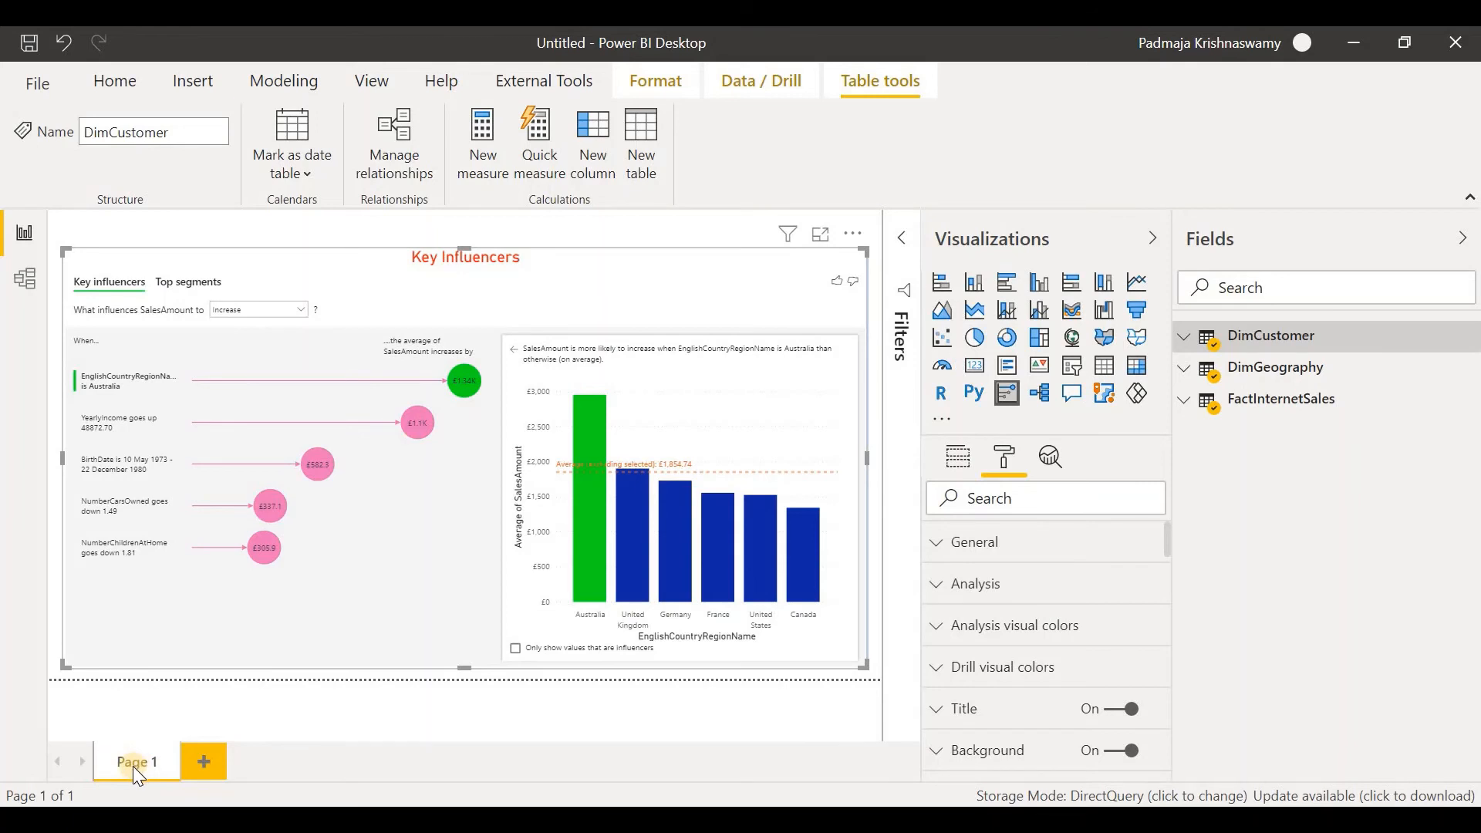
# Insert a map visual on the Map Visual page in Power BI Desktop and use SalesAmount from FactInternetSales as its Size field.
pyautogui.click(1016, 365)
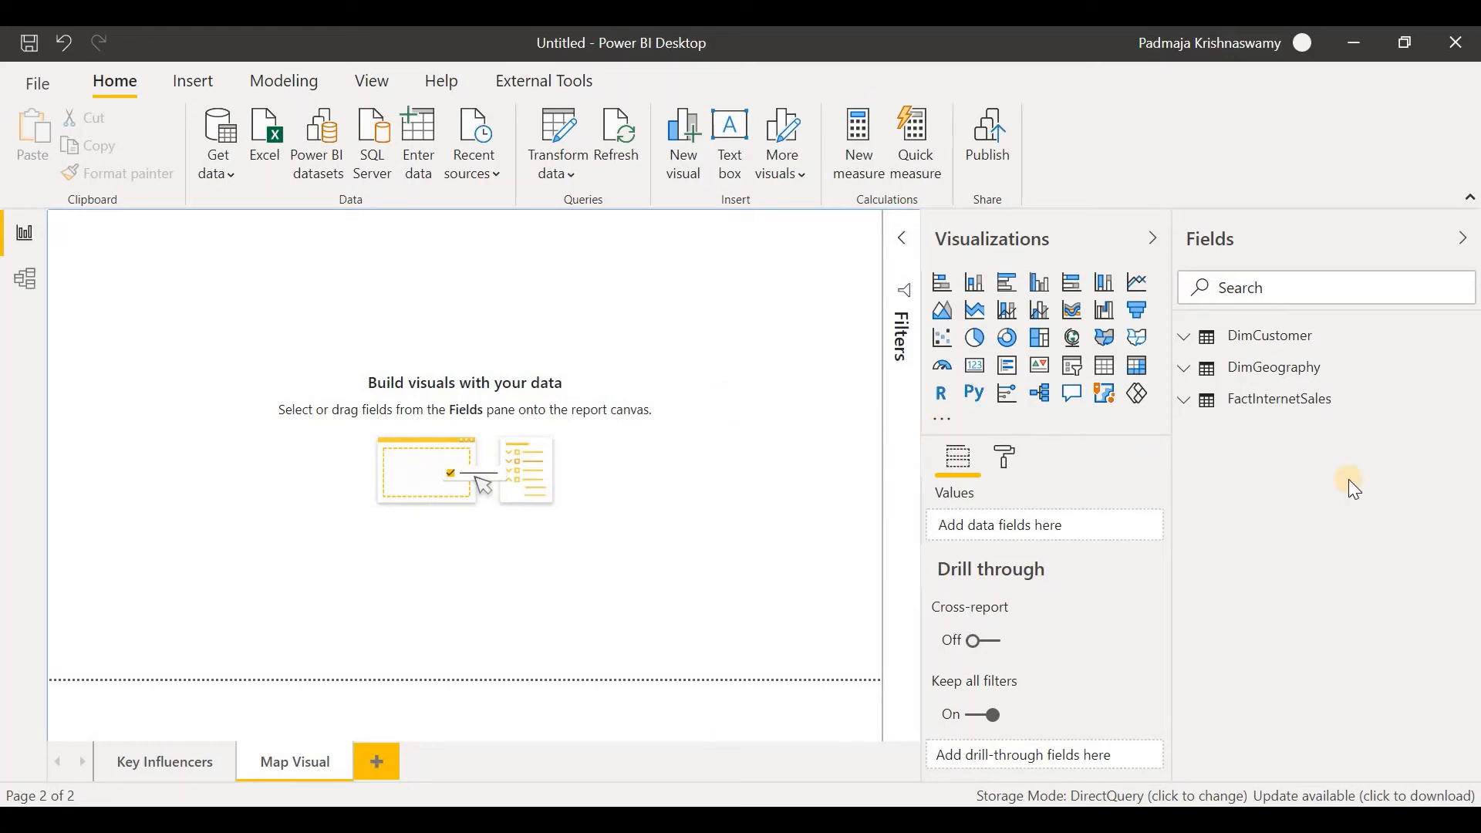
pyautogui.click(1073, 337)
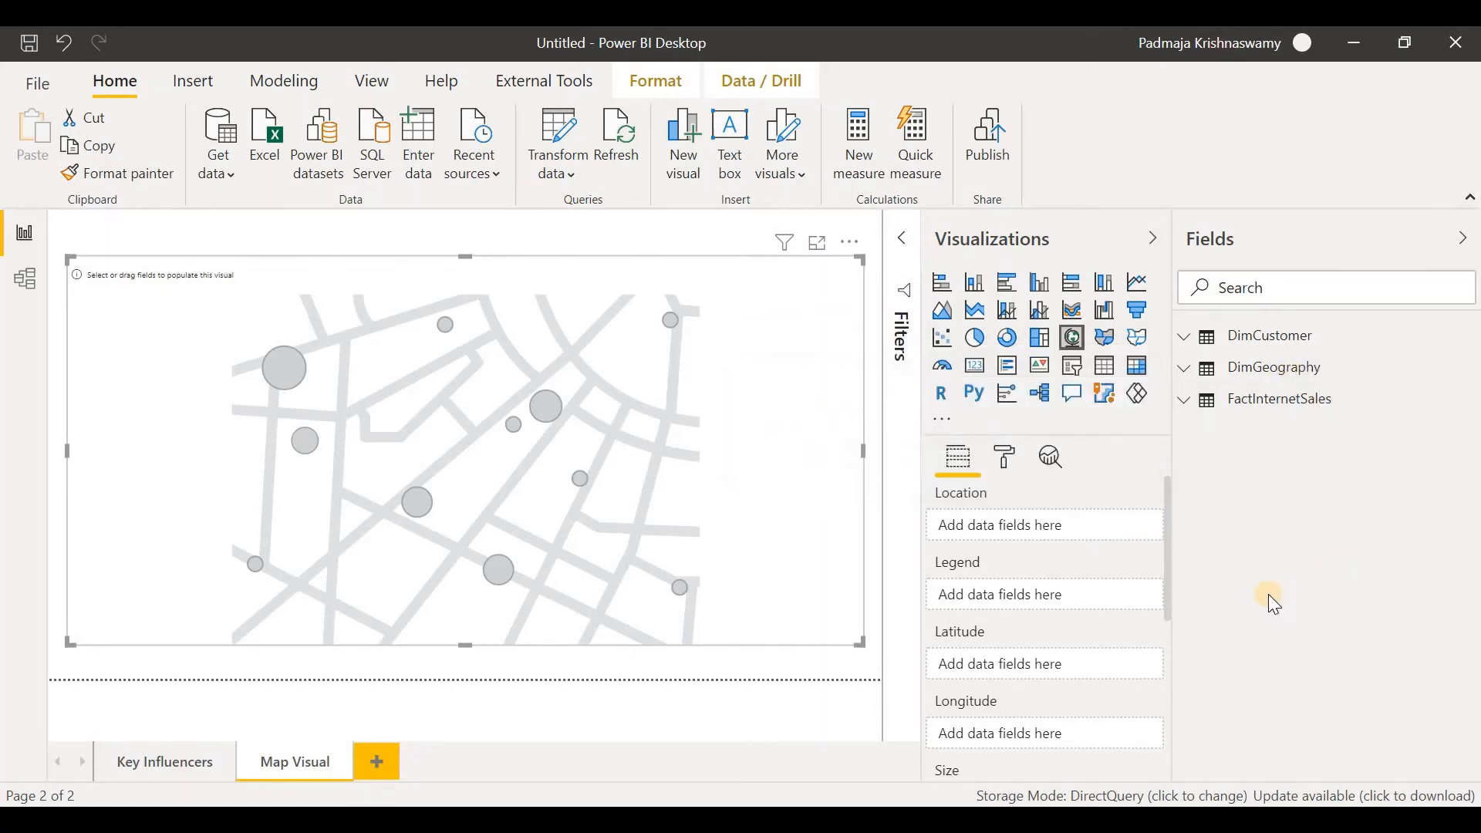
pyautogui.scroll(-2, 992, 686)
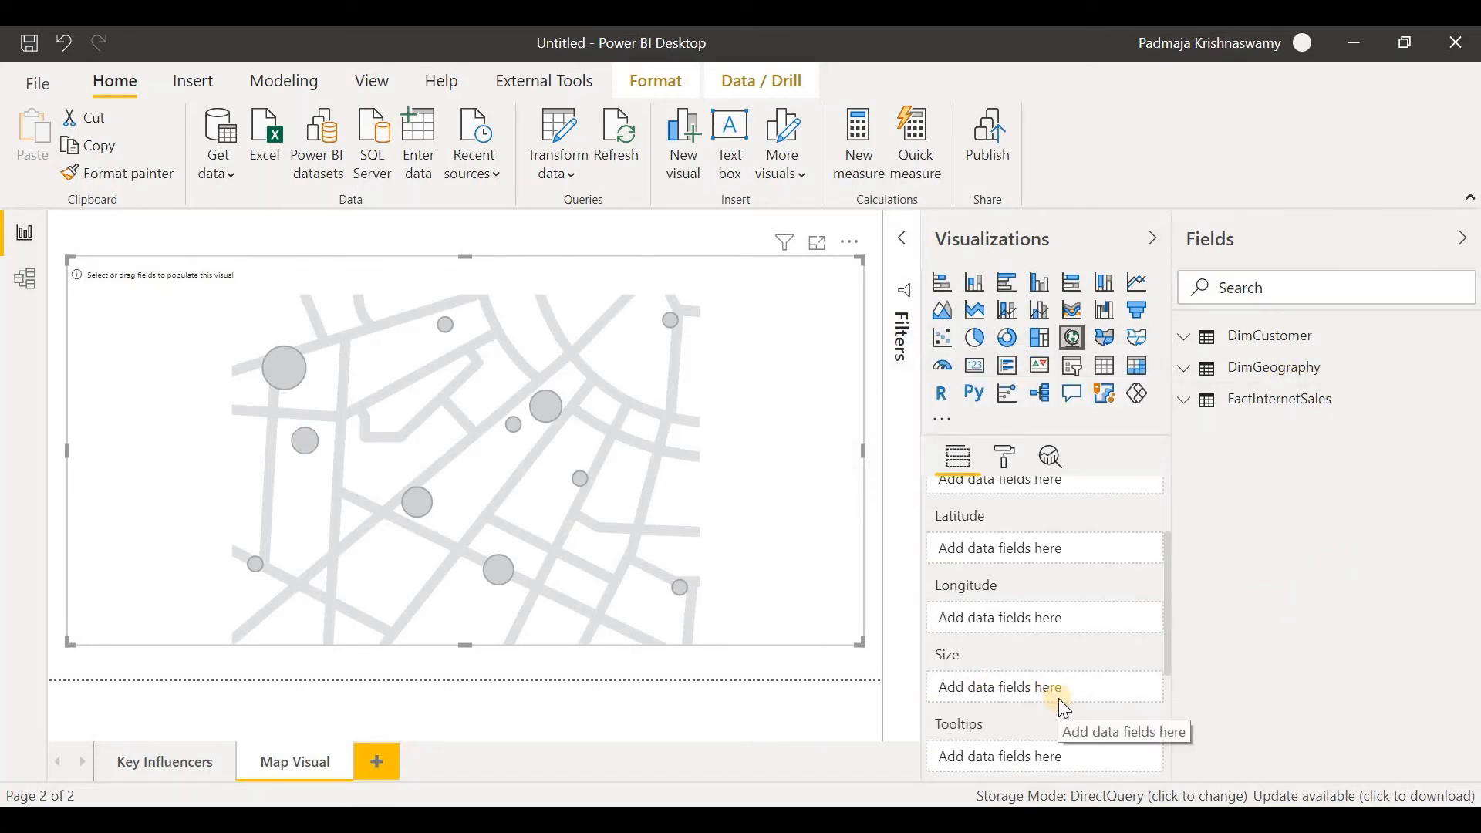
pyautogui.click(1185, 400)
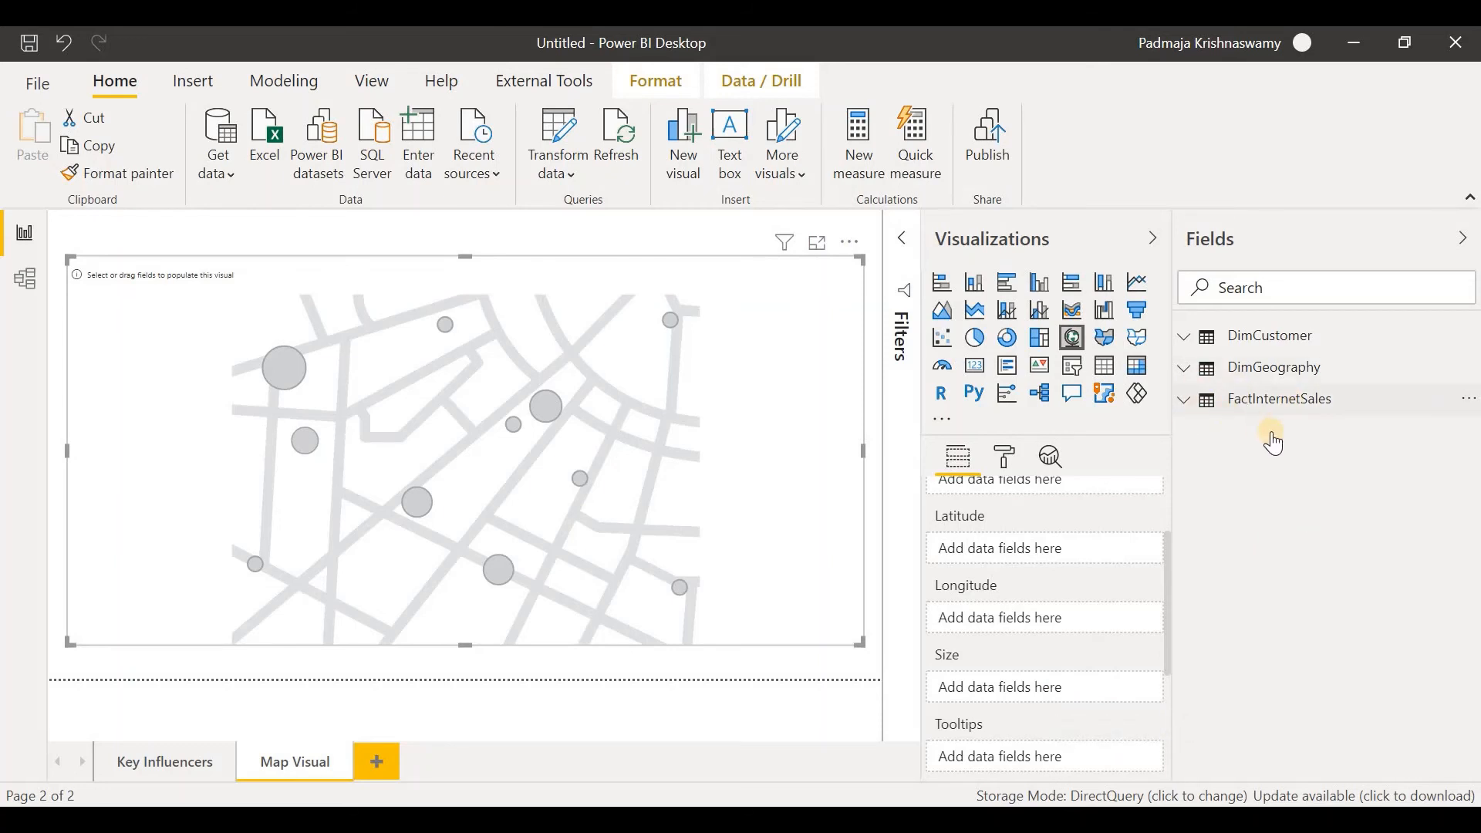
pyautogui.scroll(-4, 1308, 509)
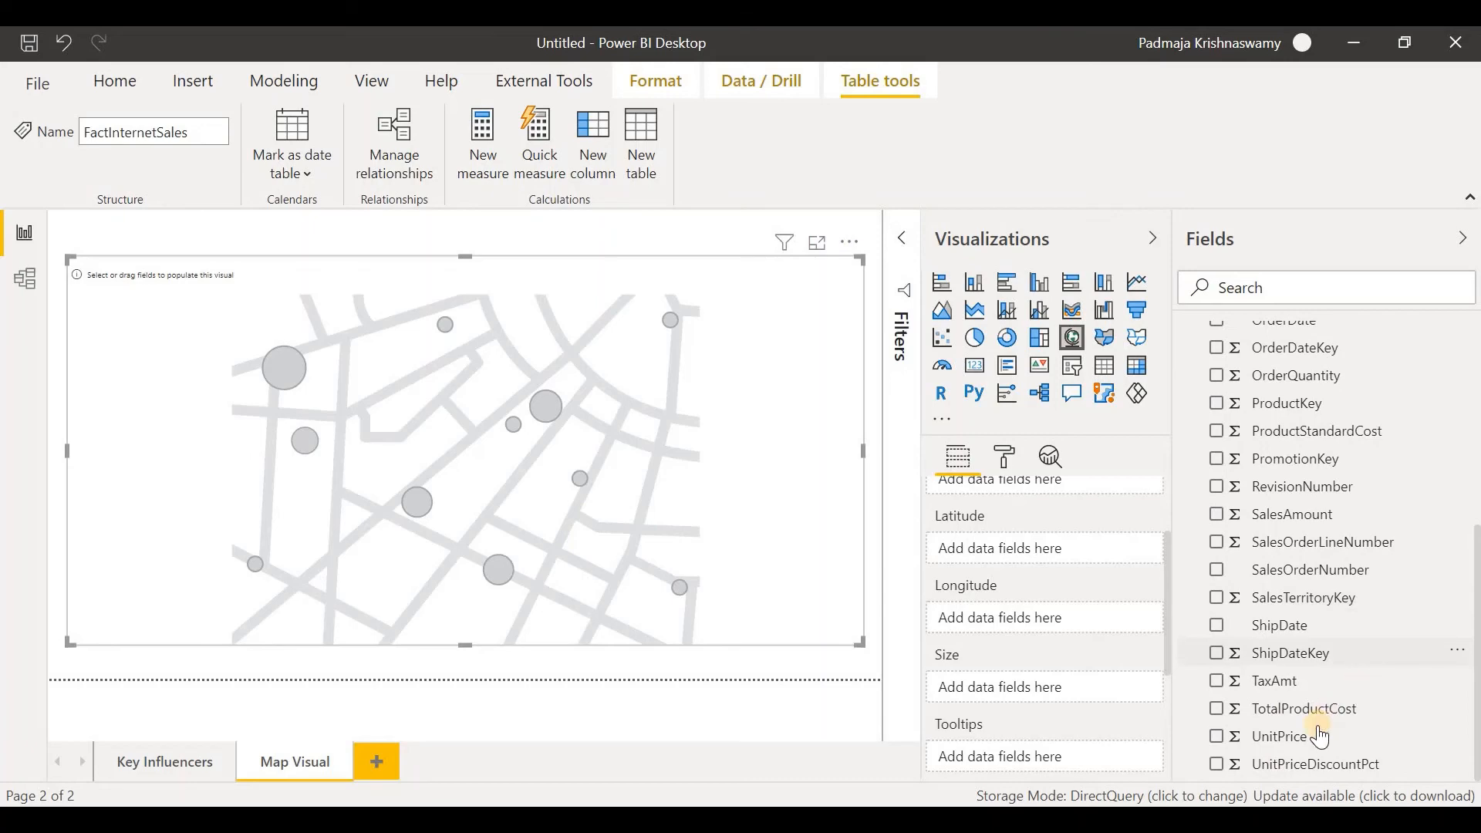
pyautogui.click(1293, 514)
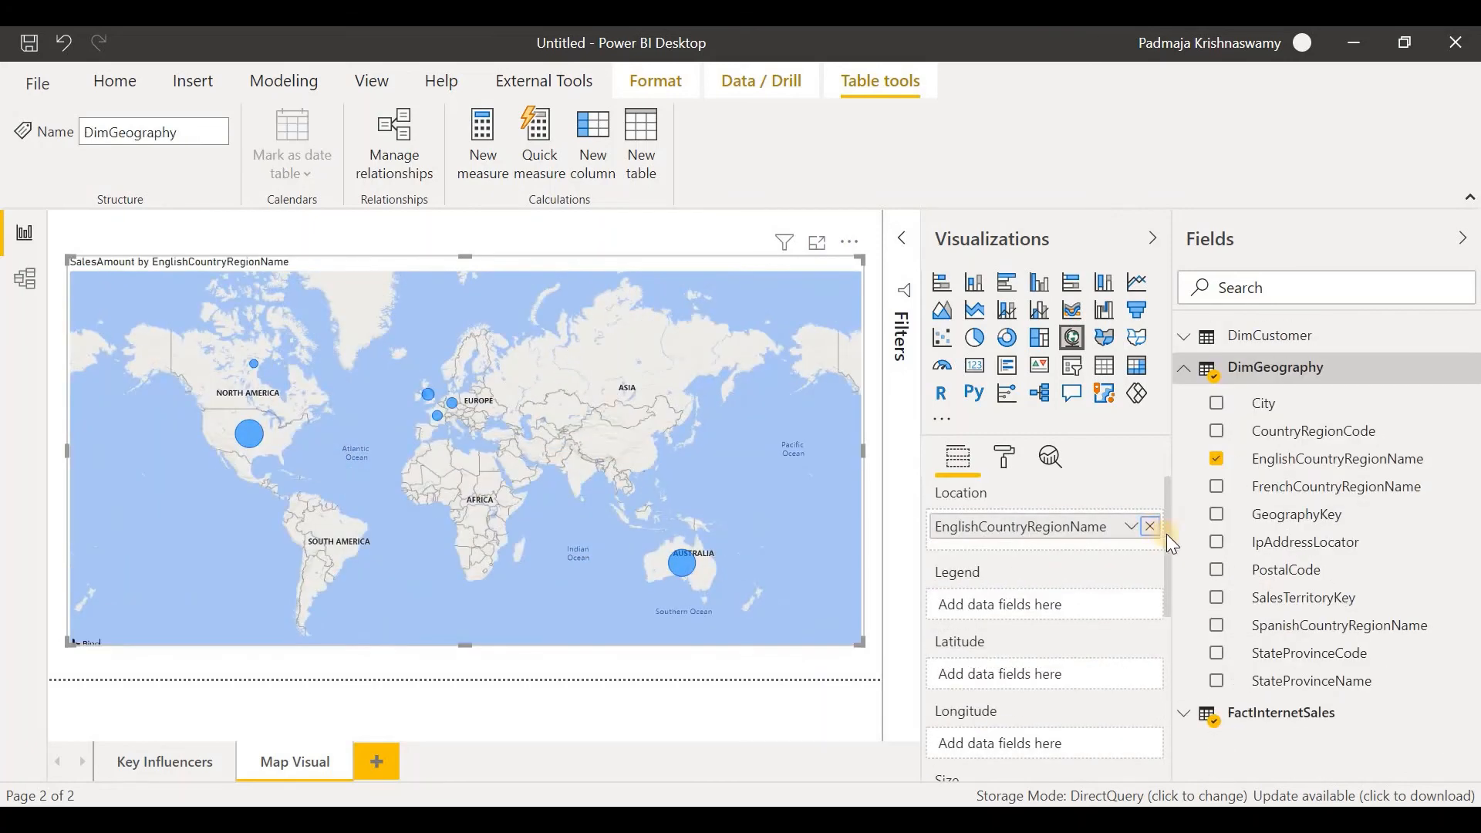
# Replace the map's Location field with StateProvinceName and set EnglishCountryRegionName from DimGeography as its Legend field.
pyautogui.click(1158, 527)
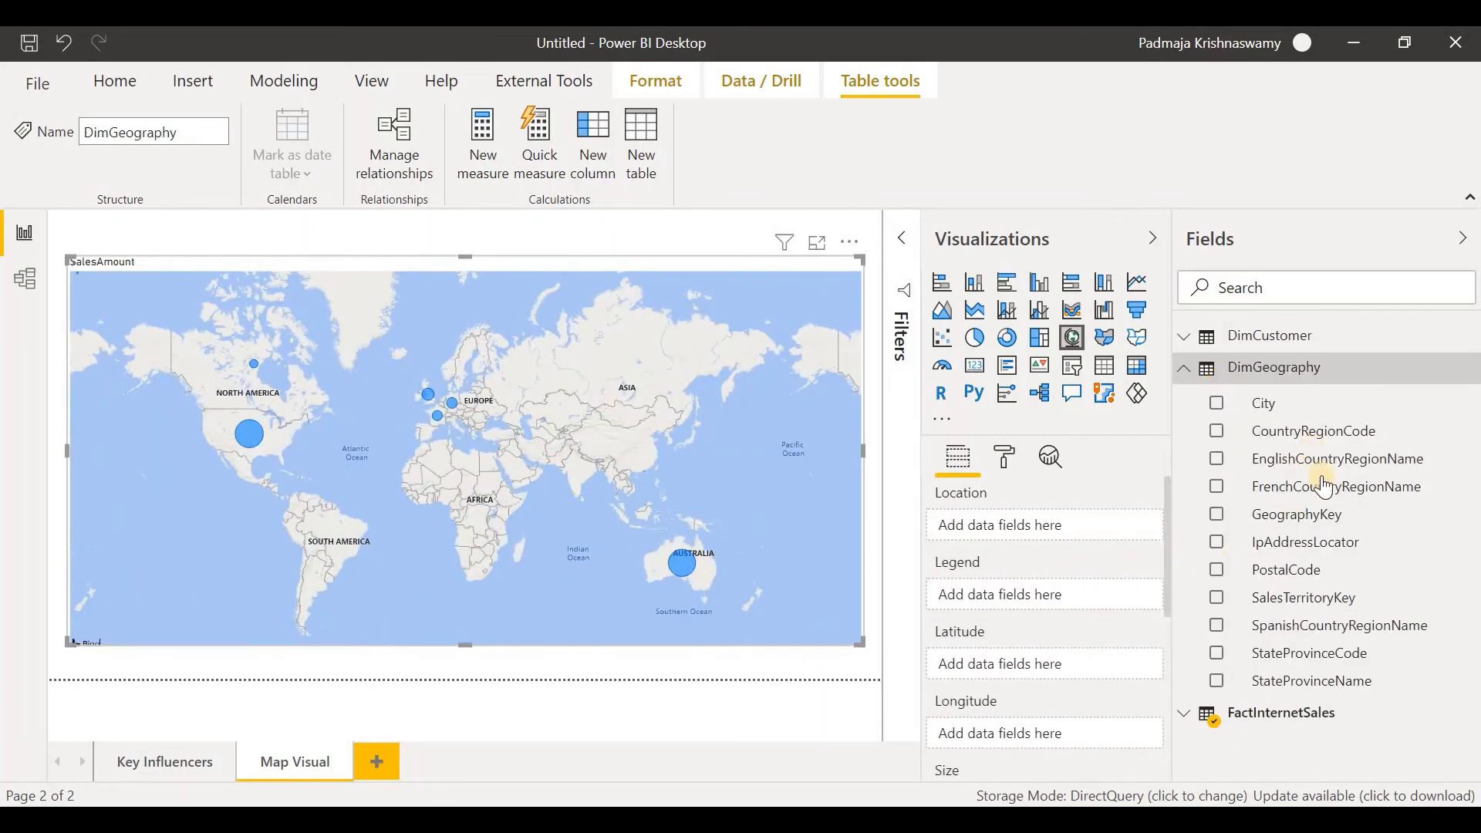
pyautogui.moveTo(1314, 691); pyautogui.dragTo(1048, 540)
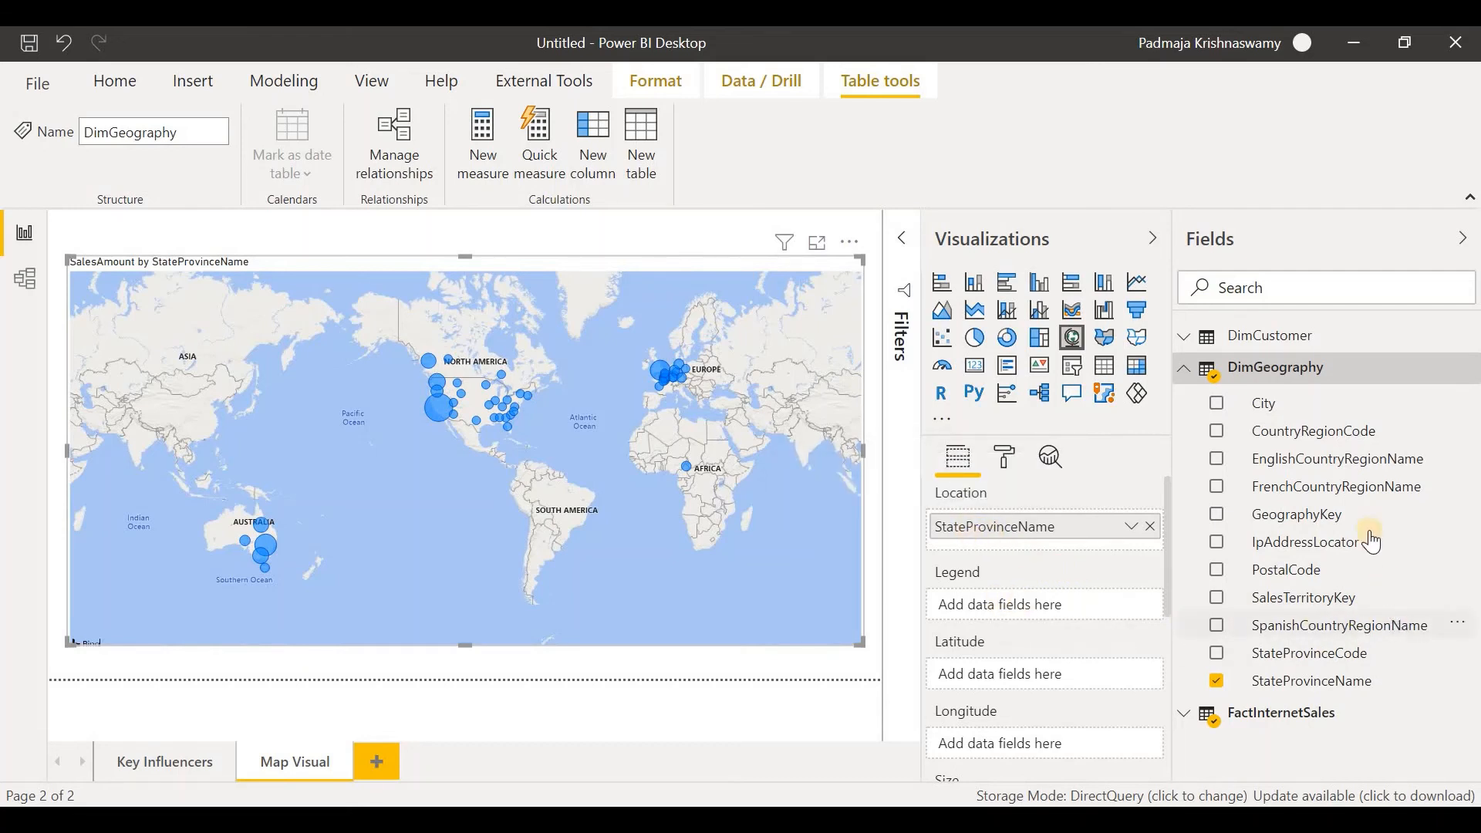
pyautogui.moveTo(1327, 469); pyautogui.dragTo(1020, 606)
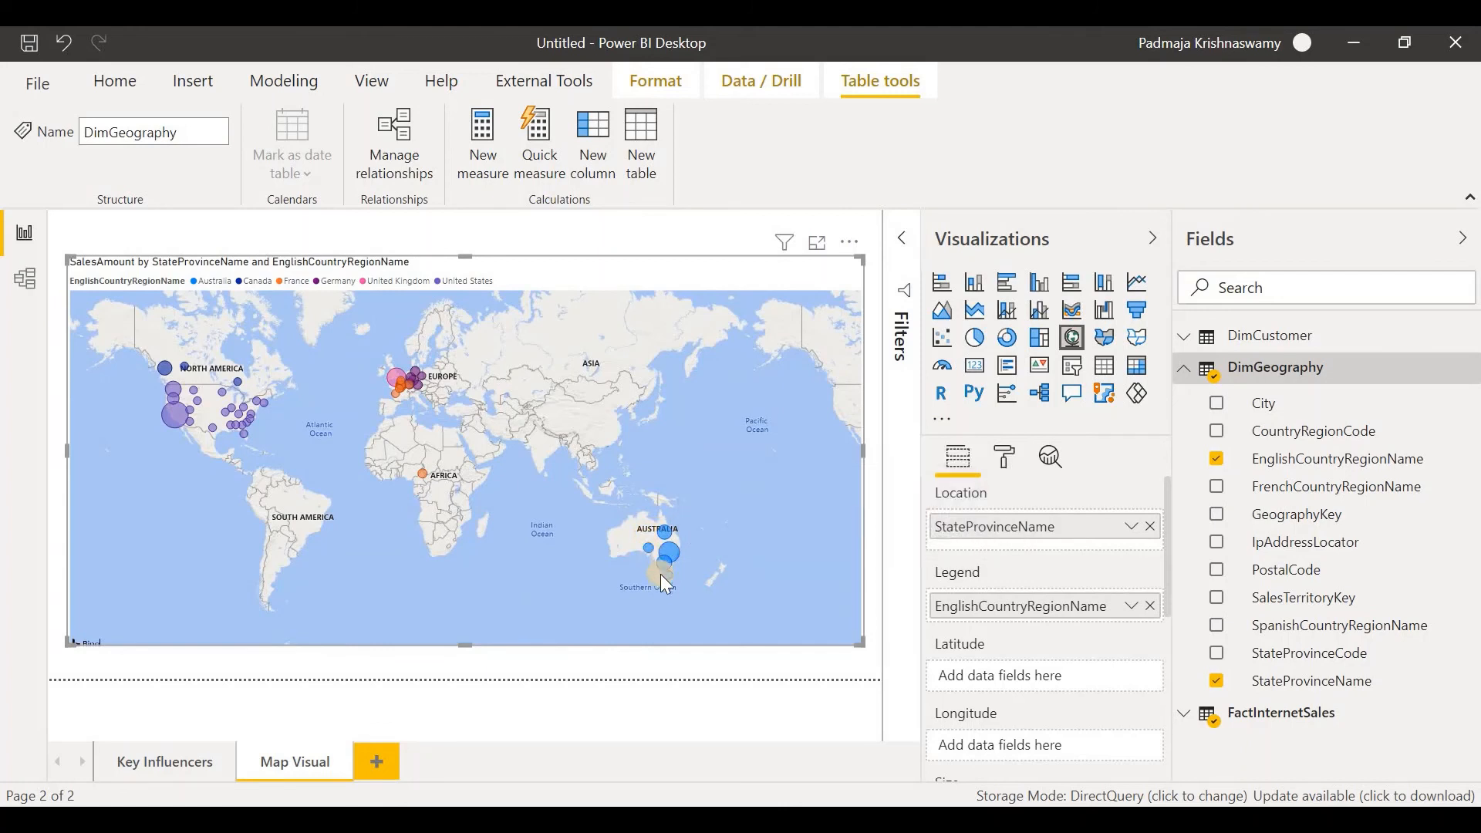
pyautogui.moveTo(668, 553)
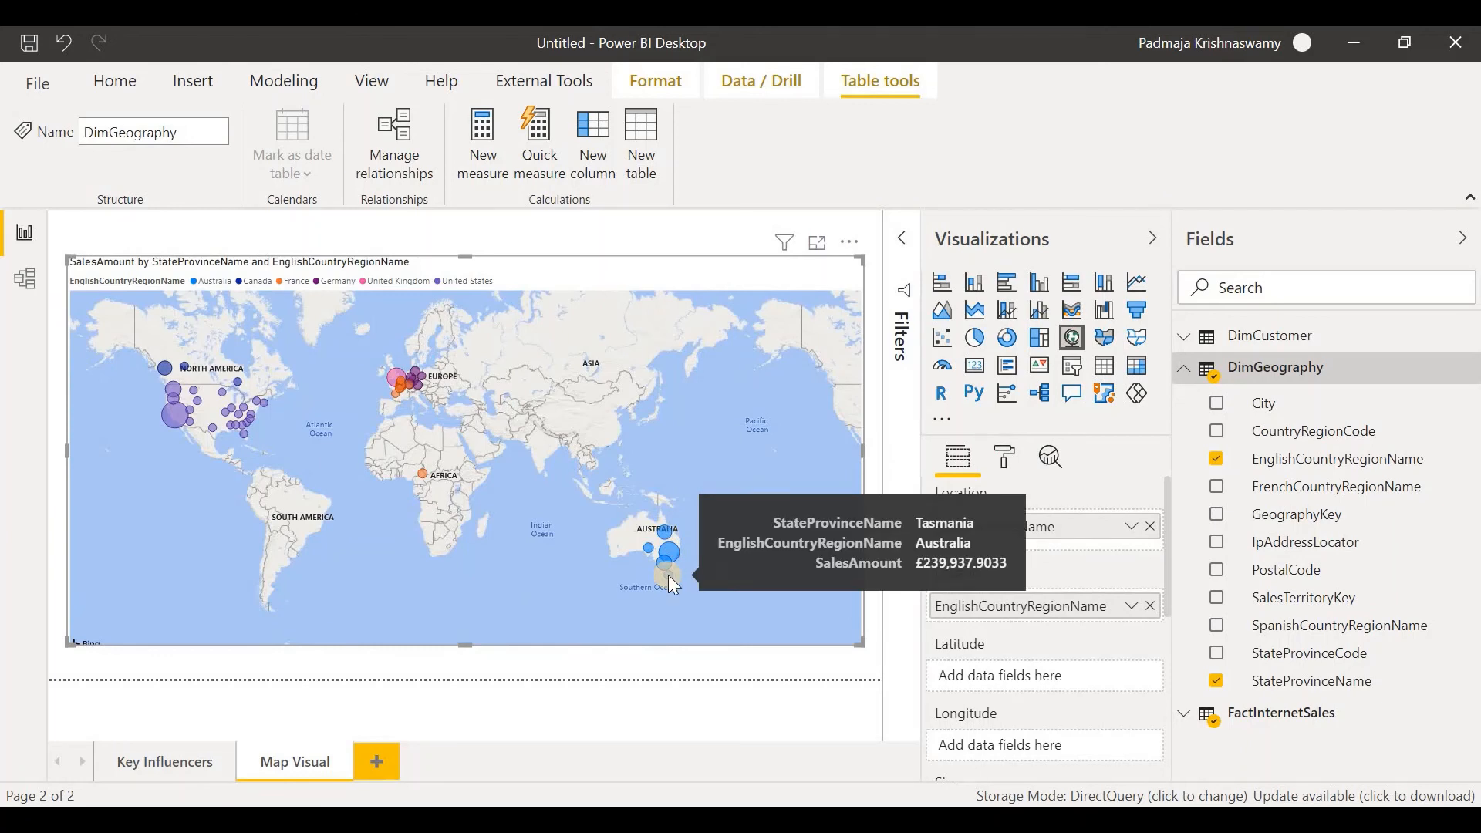
pyautogui.moveTo(398, 379)
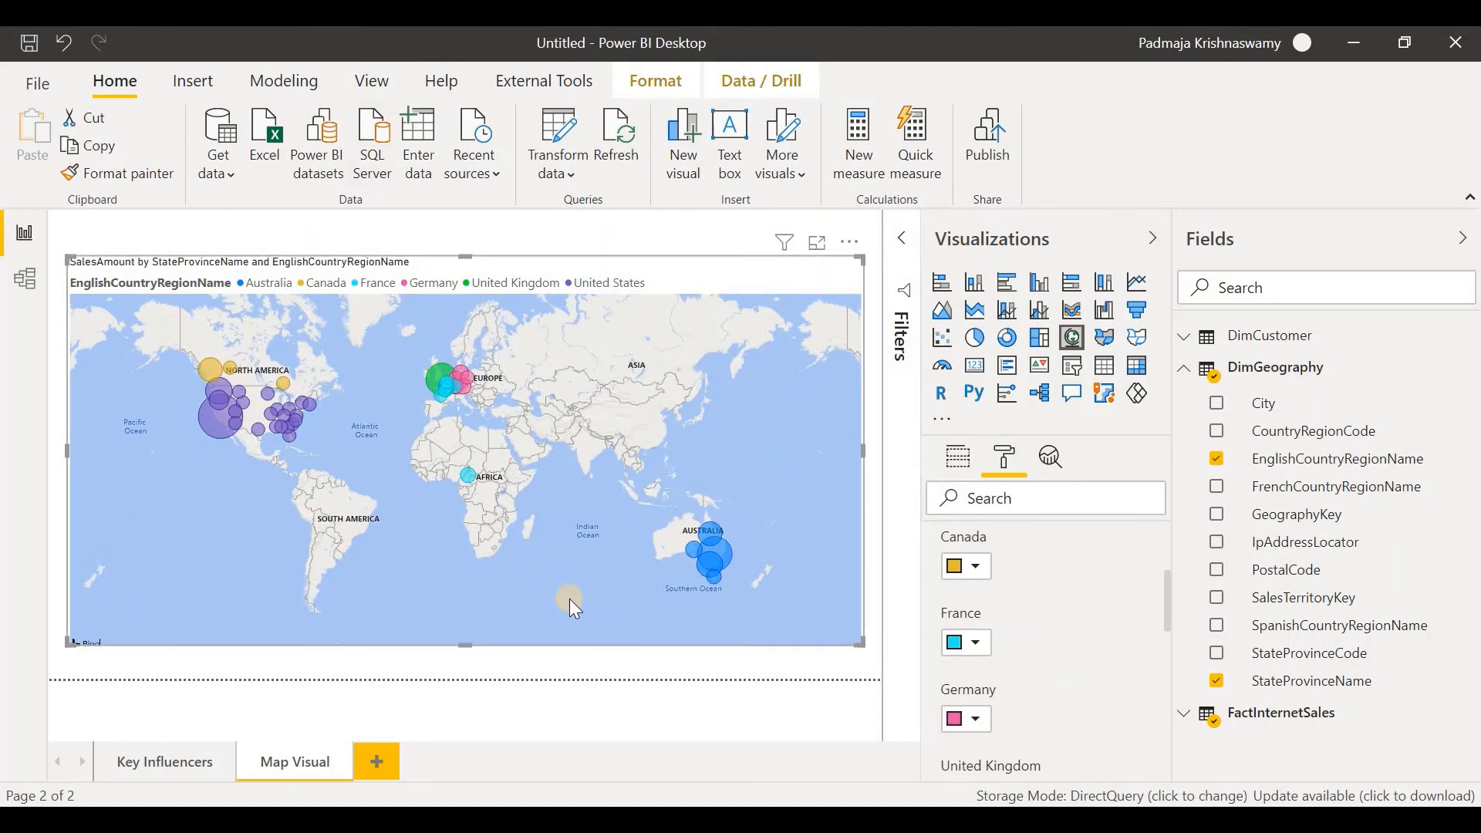
# Check the StateProvinceName and SalesAmount details of the France data points on the map.
pyautogui.moveTo(465, 473)
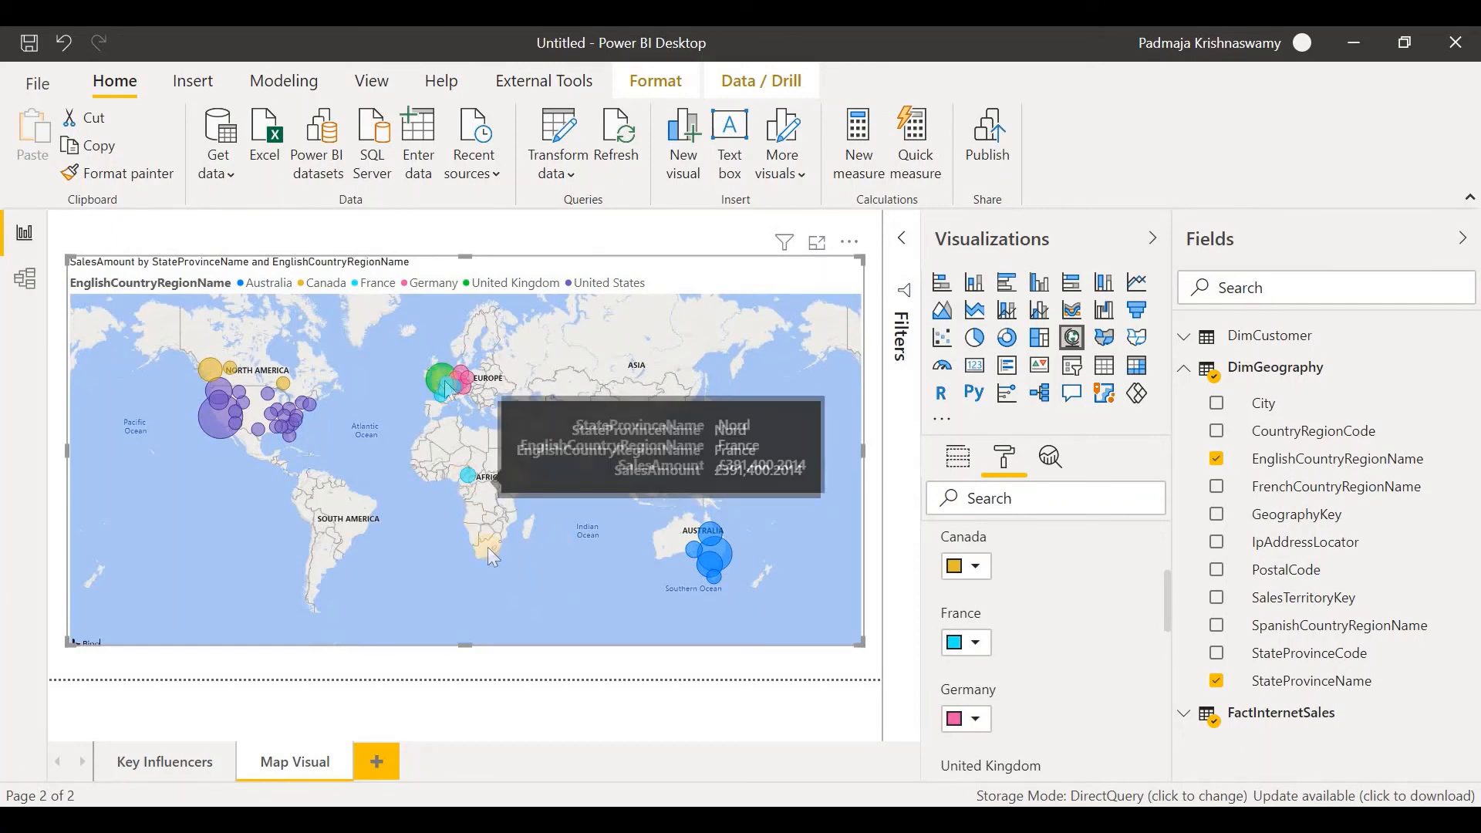
pyautogui.moveTo(451, 392)
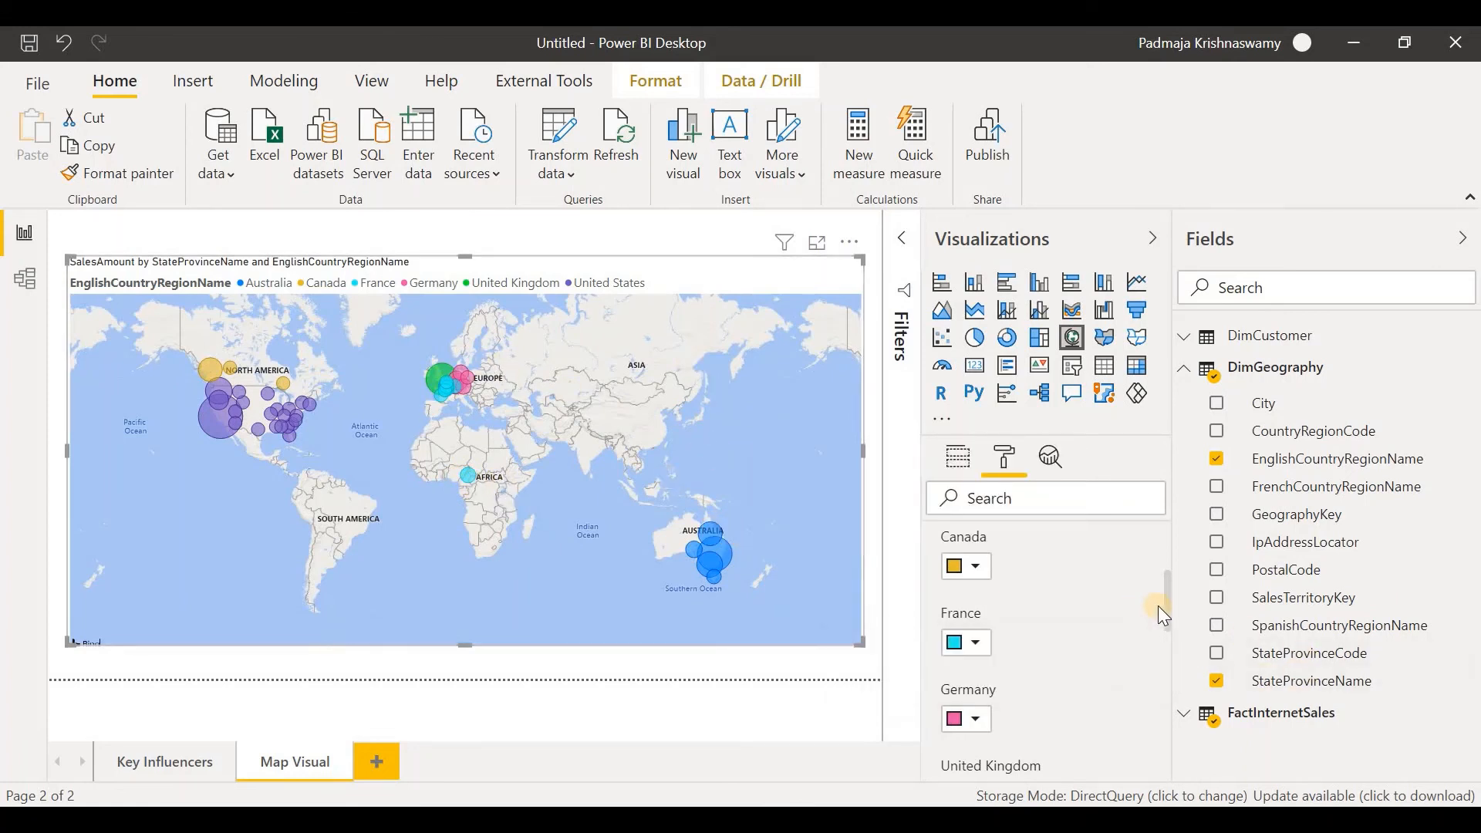
pyautogui.moveTo(1169, 610); pyautogui.dragTo(1169, 577)
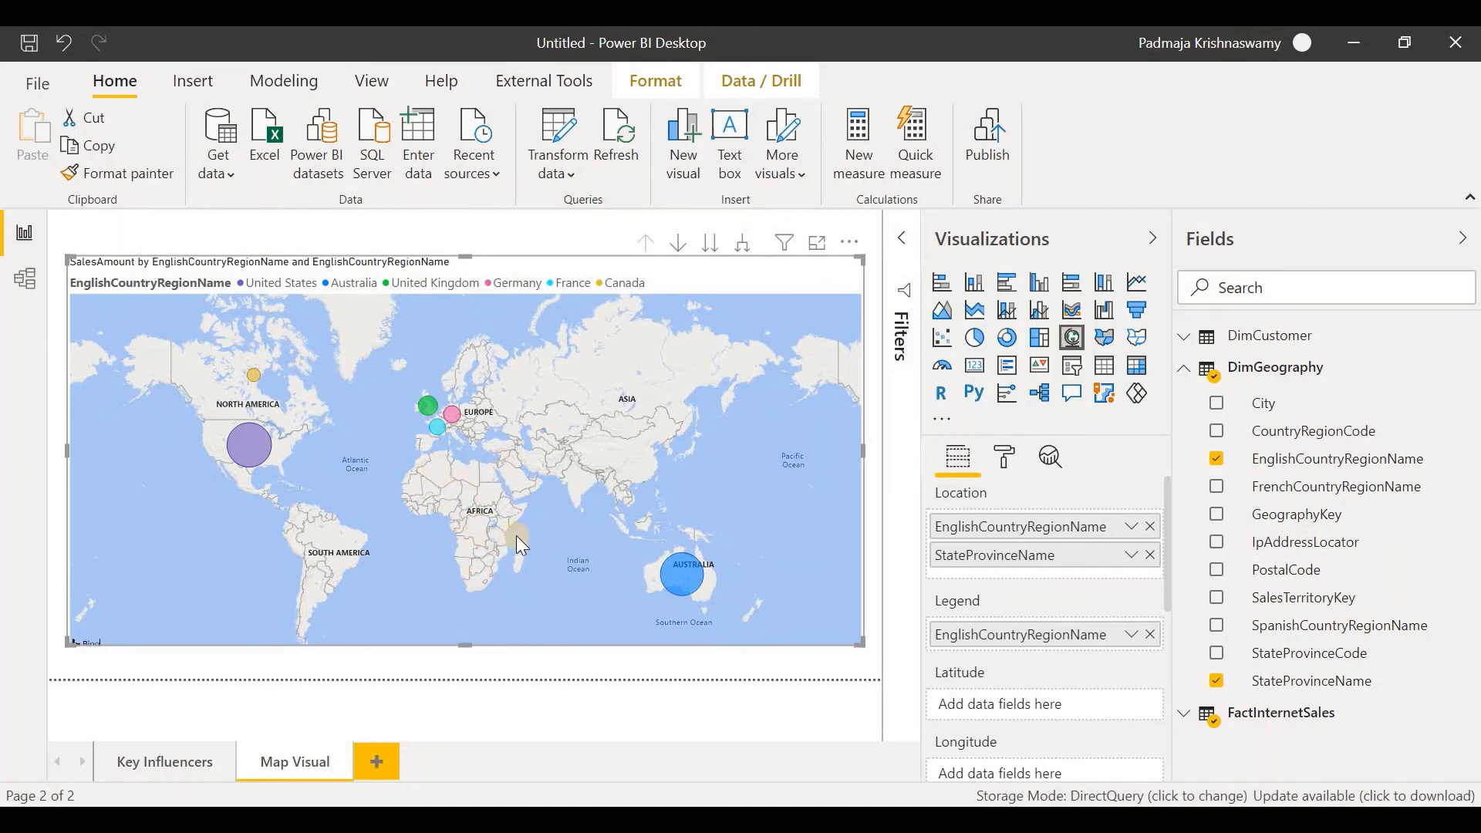
# Expand the map's location hierarchy one level down to StateProvinceName and examine the bubbles over Europe.
pyautogui.click(743, 247)
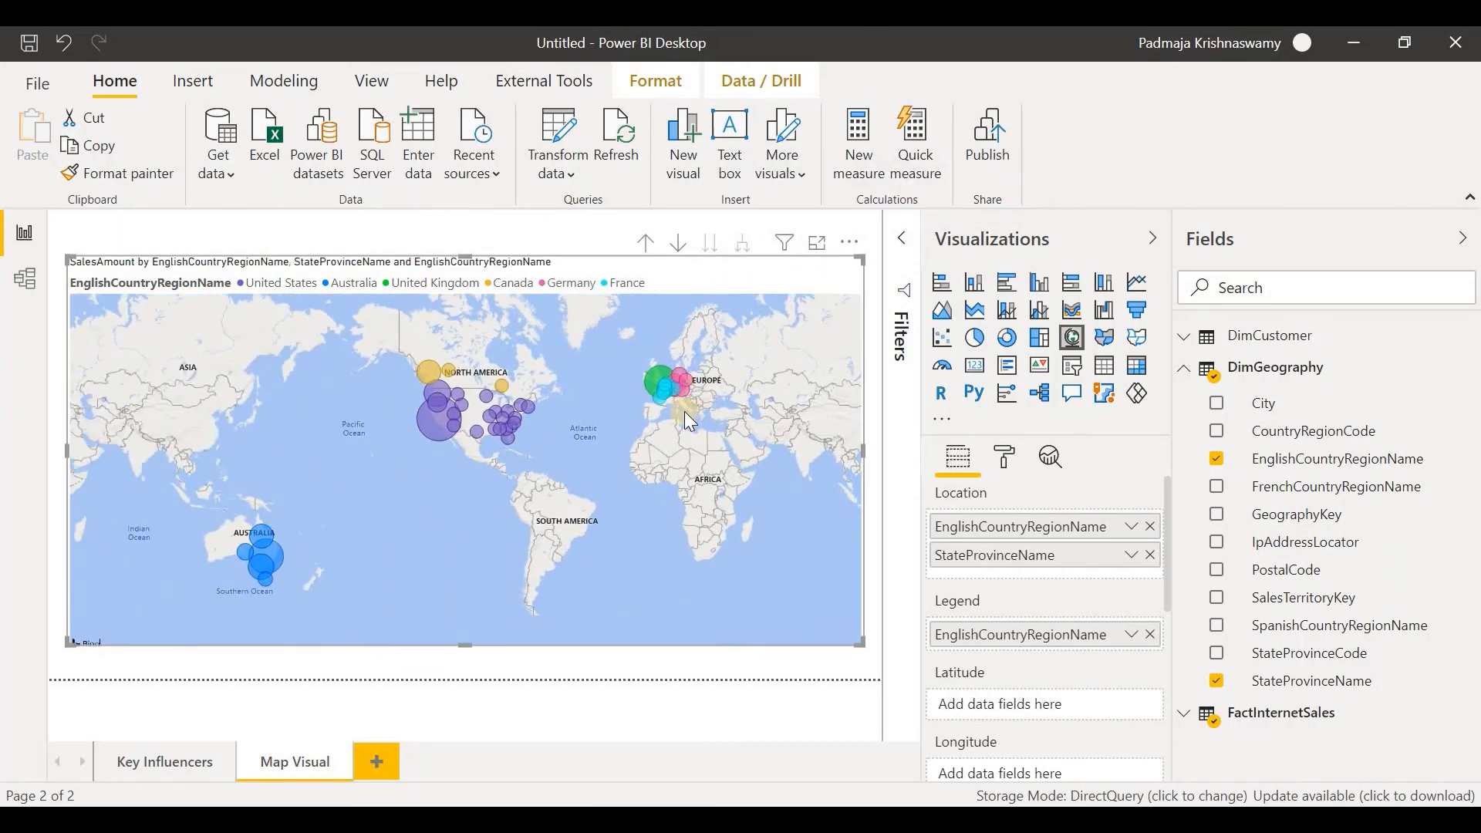
pyautogui.scroll(2, 684, 410)
pyautogui.scroll(-3, 730, 435)
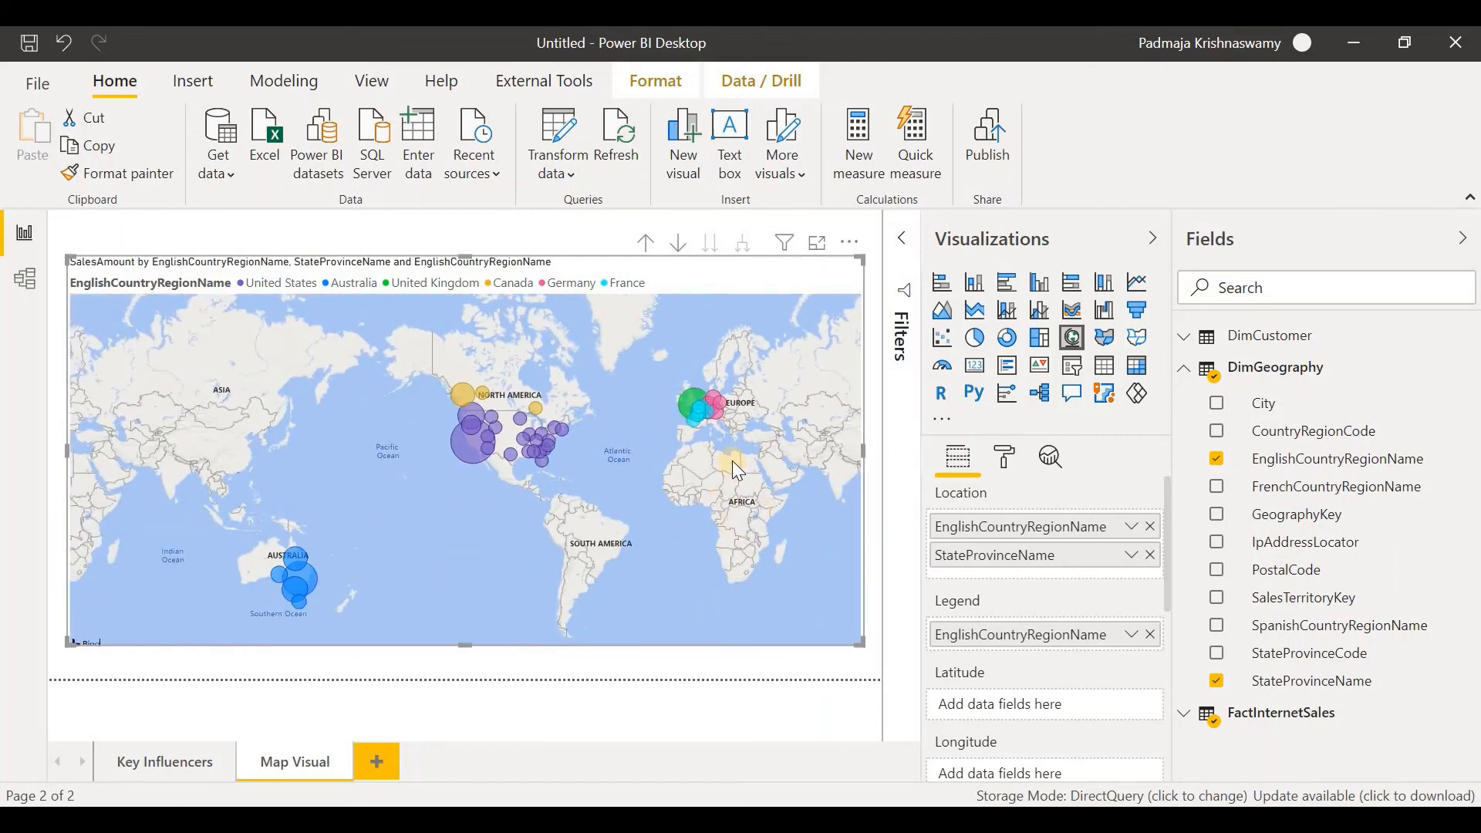
pyautogui.scroll(5, 691, 421)
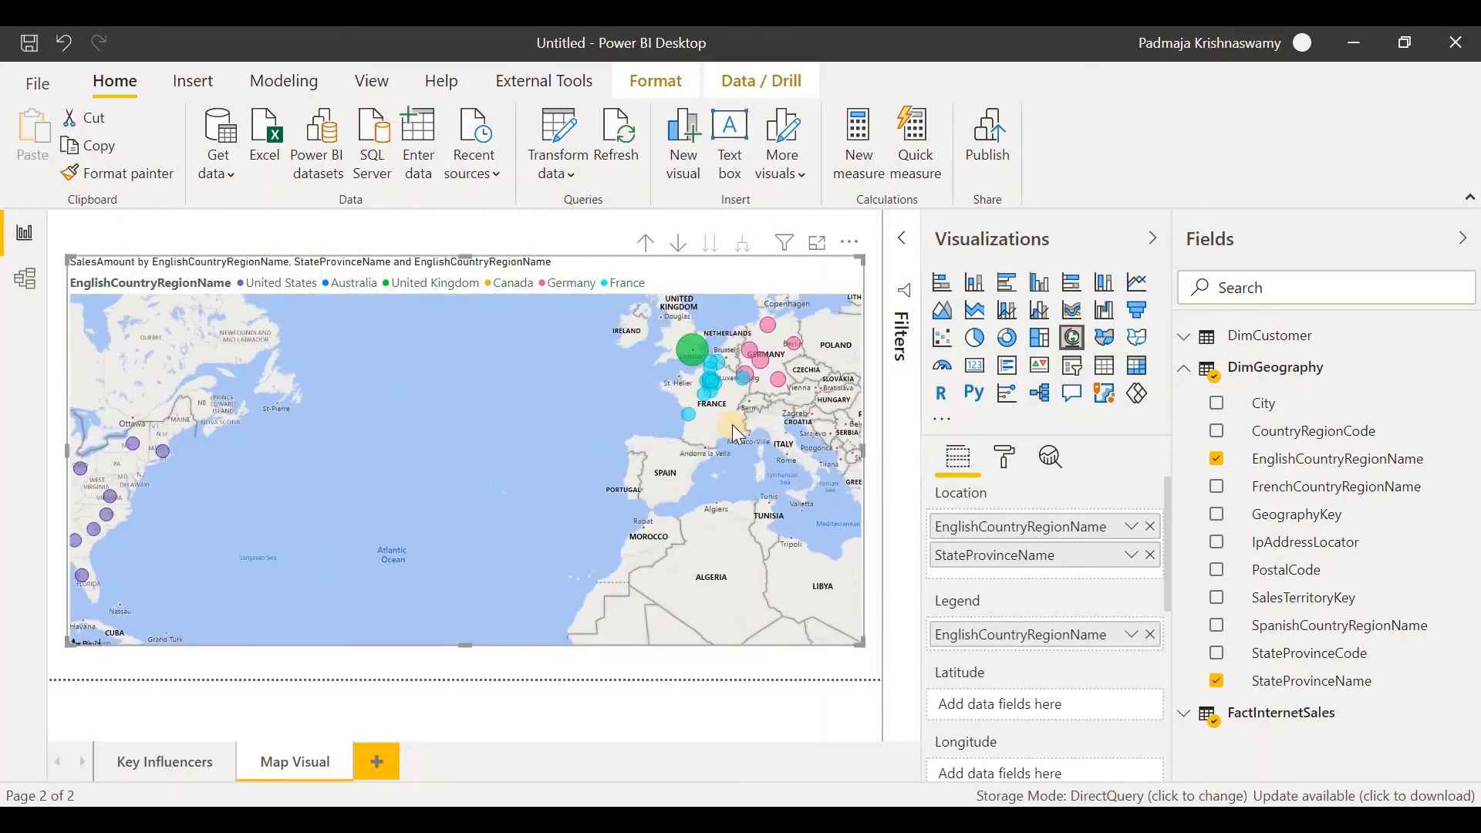
pyautogui.scroll(-3, 718, 360)
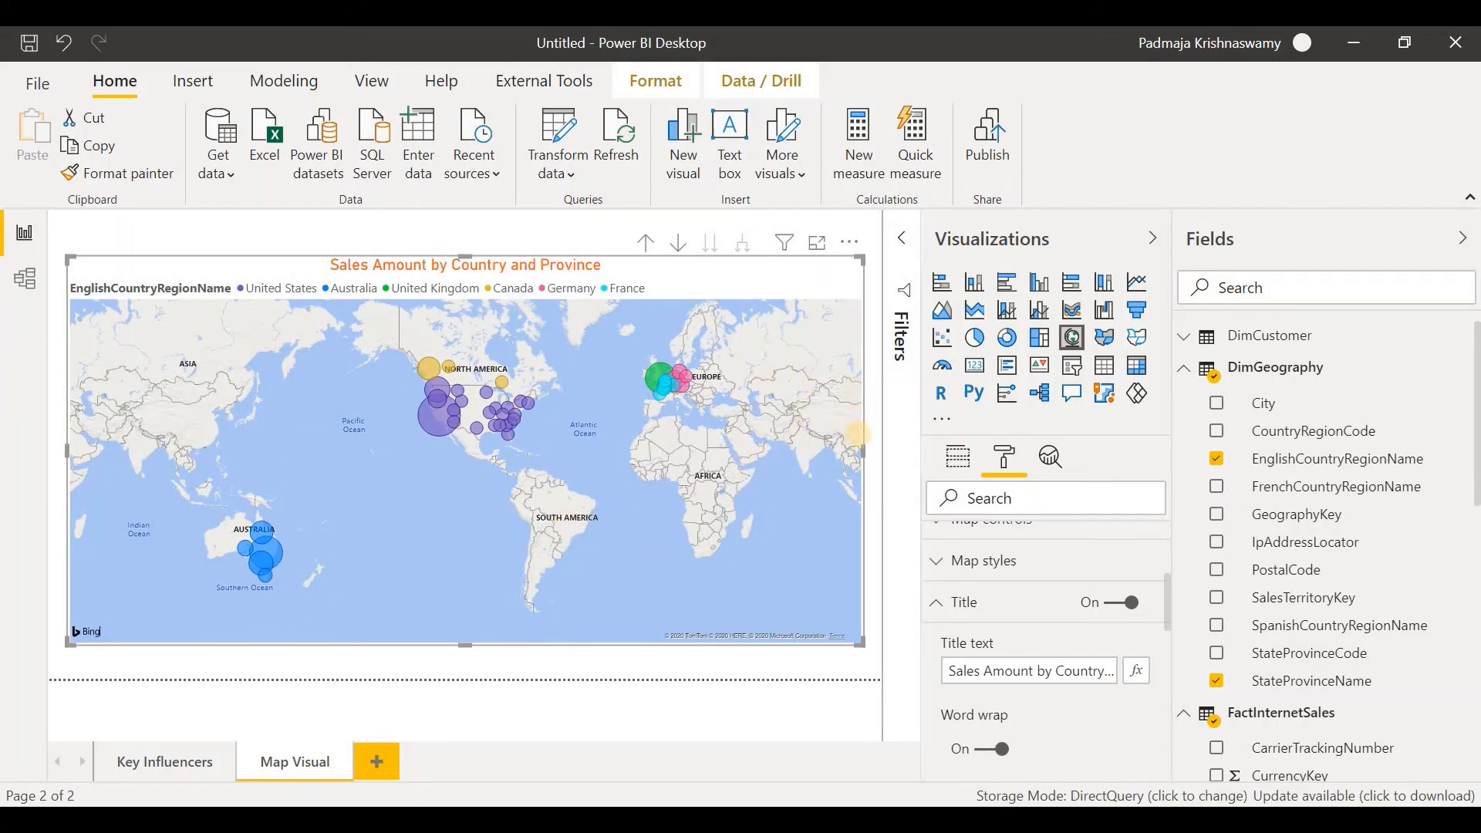
# Narrow the Sales Amount by Country and Province map to about two-thirds of its width from the right edge.
pyautogui.moveTo(865, 432); pyautogui.dragTo(606, 494)
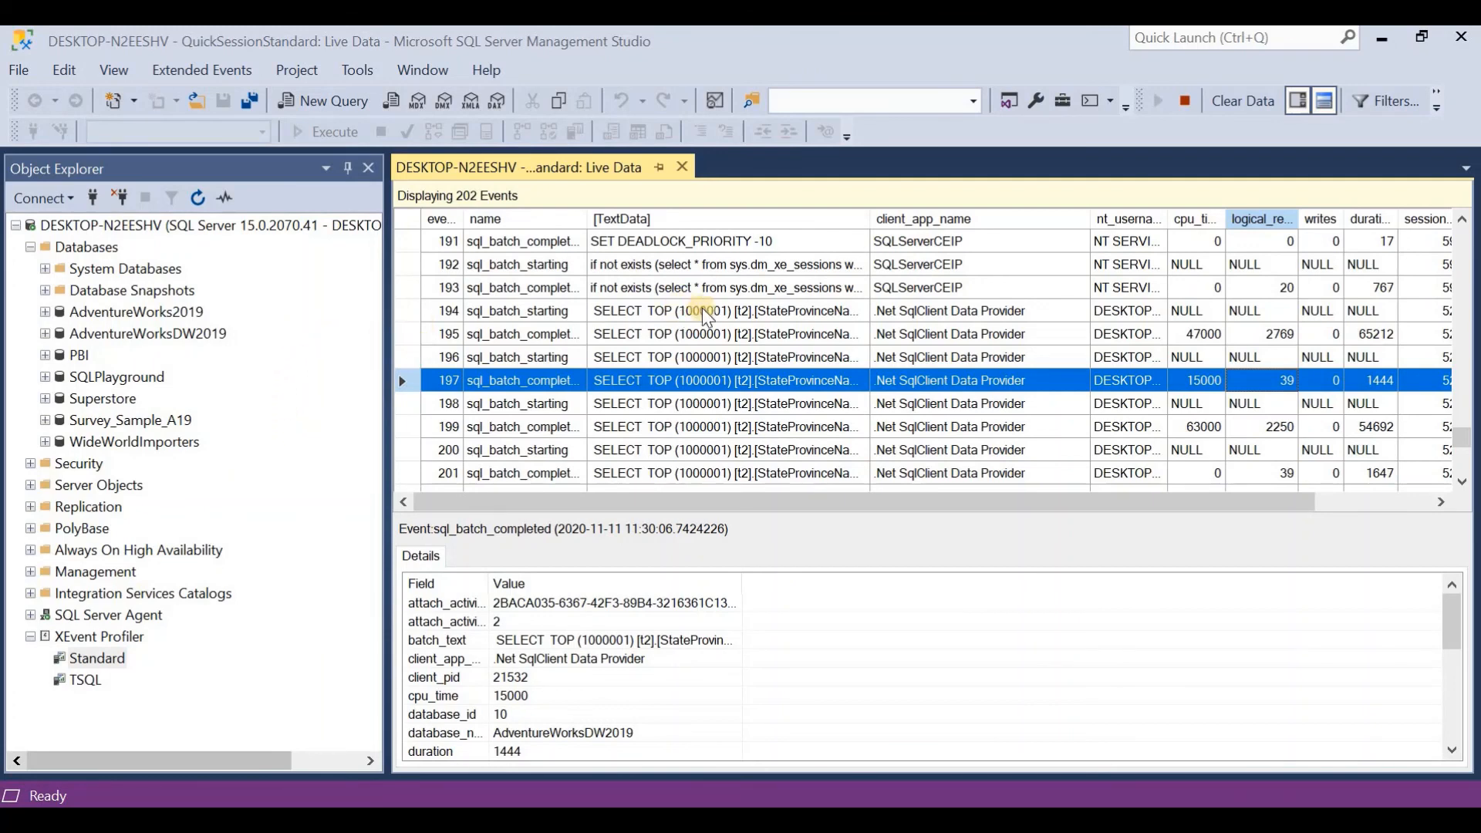
# Examine the details of the StateProvinceName query batch events 194 to 201 in the XEvent Profiler live data.
pyautogui.click(764, 316)
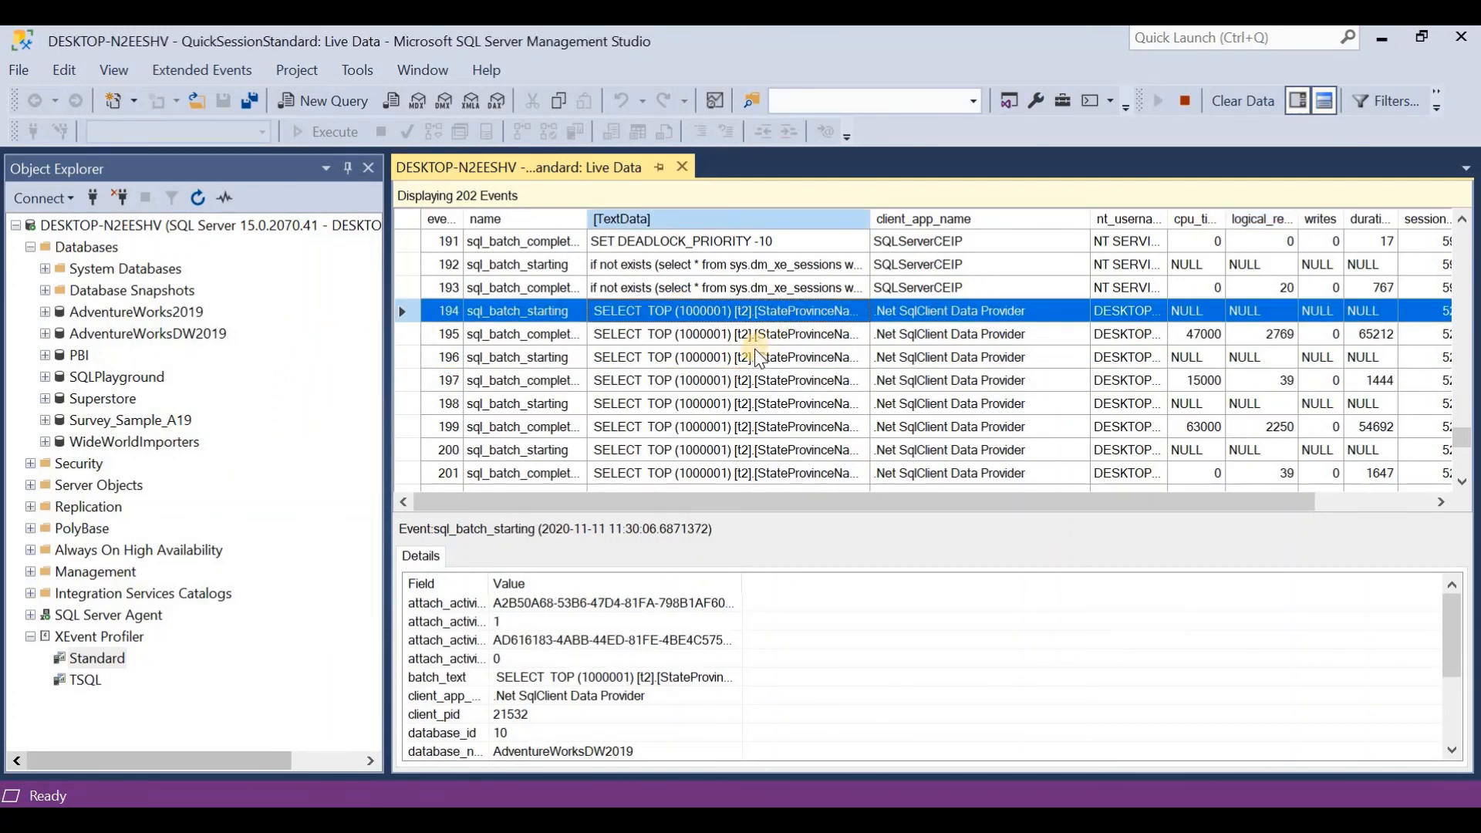
pyautogui.click(809, 336)
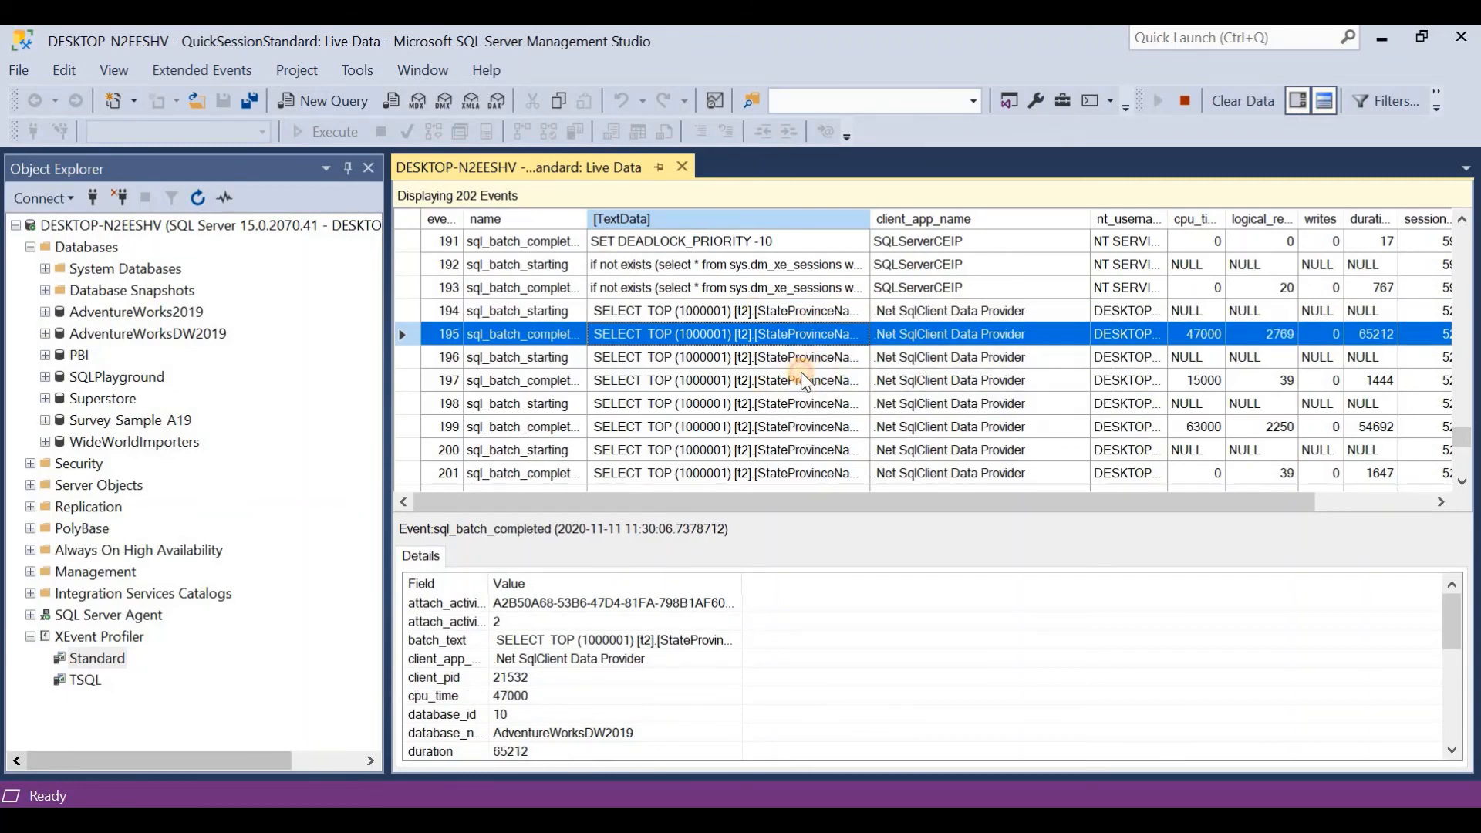
pyautogui.click(801, 373)
pyautogui.click(796, 358)
pyautogui.click(780, 405)
pyautogui.click(777, 428)
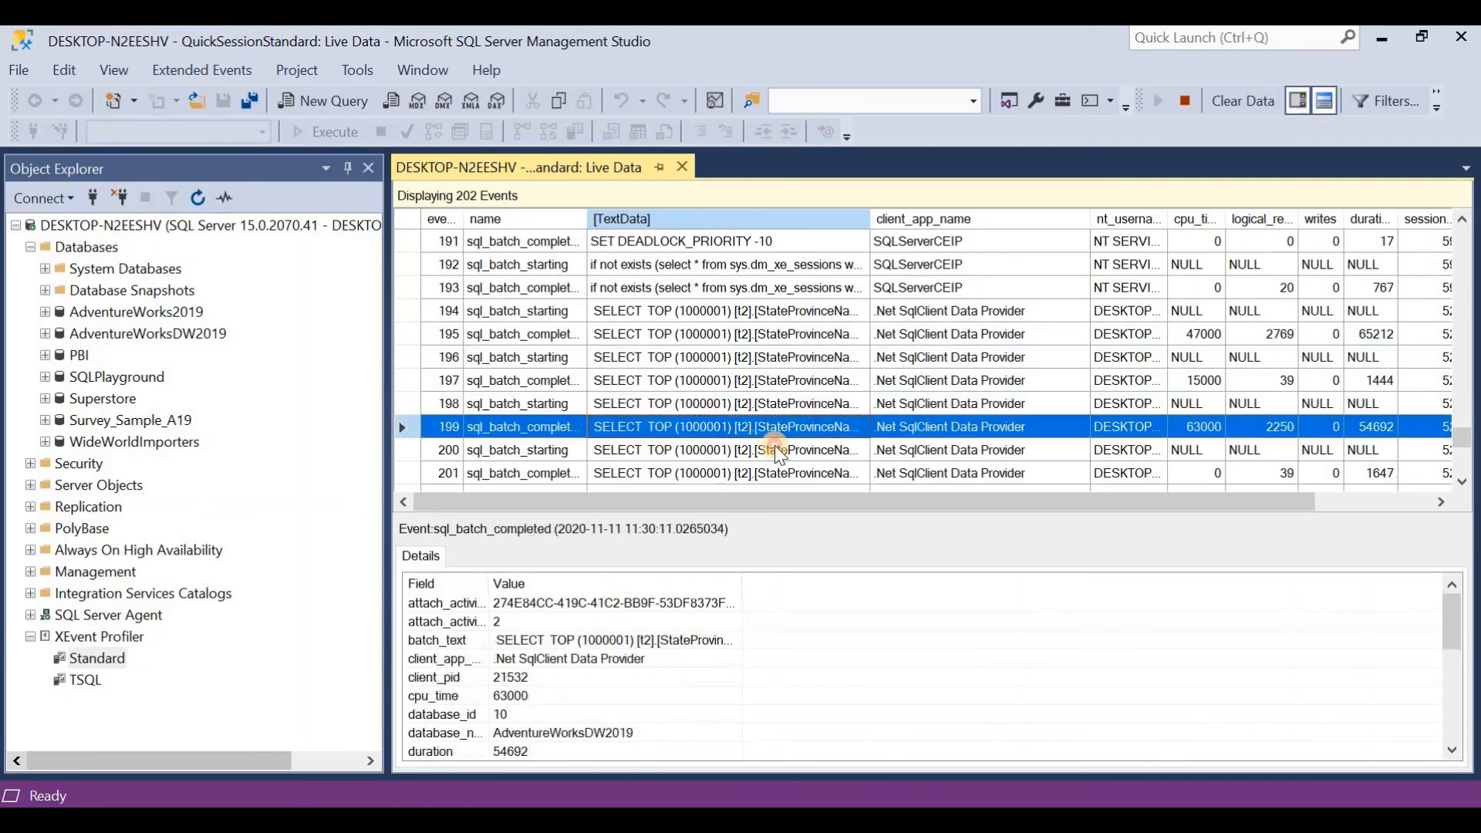
pyautogui.click(775, 452)
pyautogui.click(779, 472)
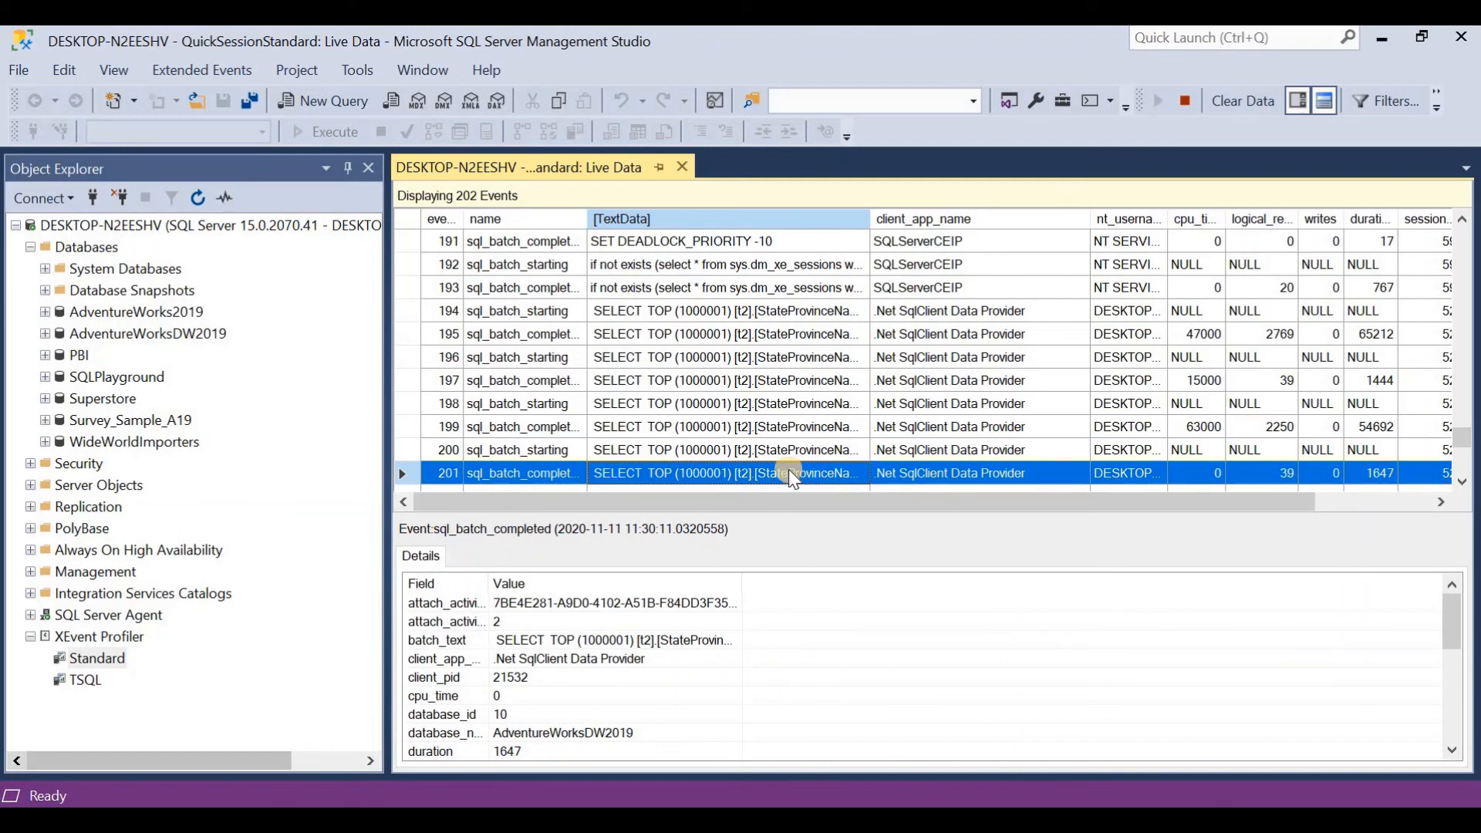